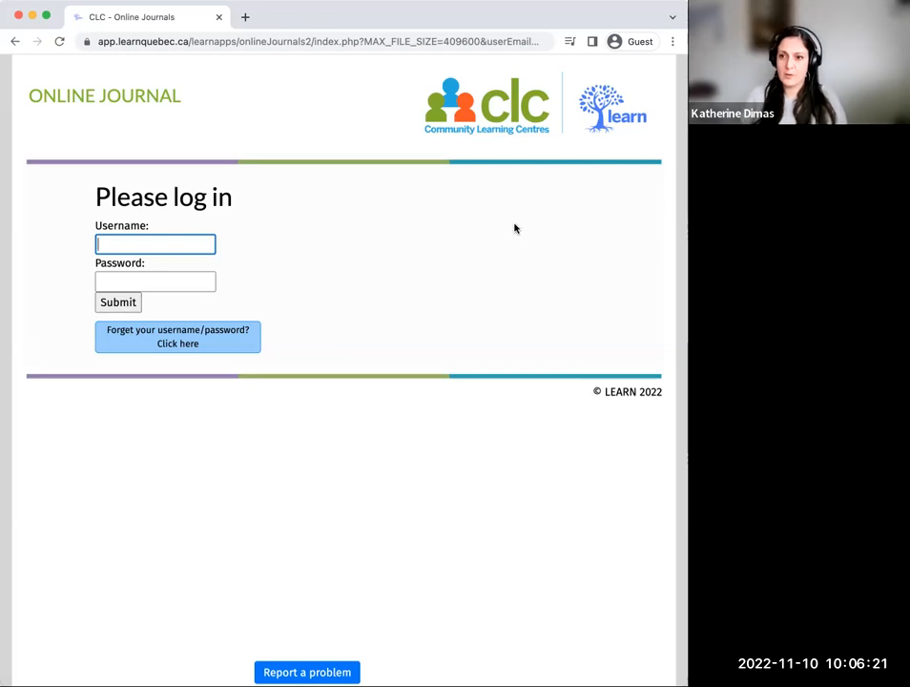
Step: Log in to the online journal with the demo account's username and password
{"action": "type", "text": "de"}
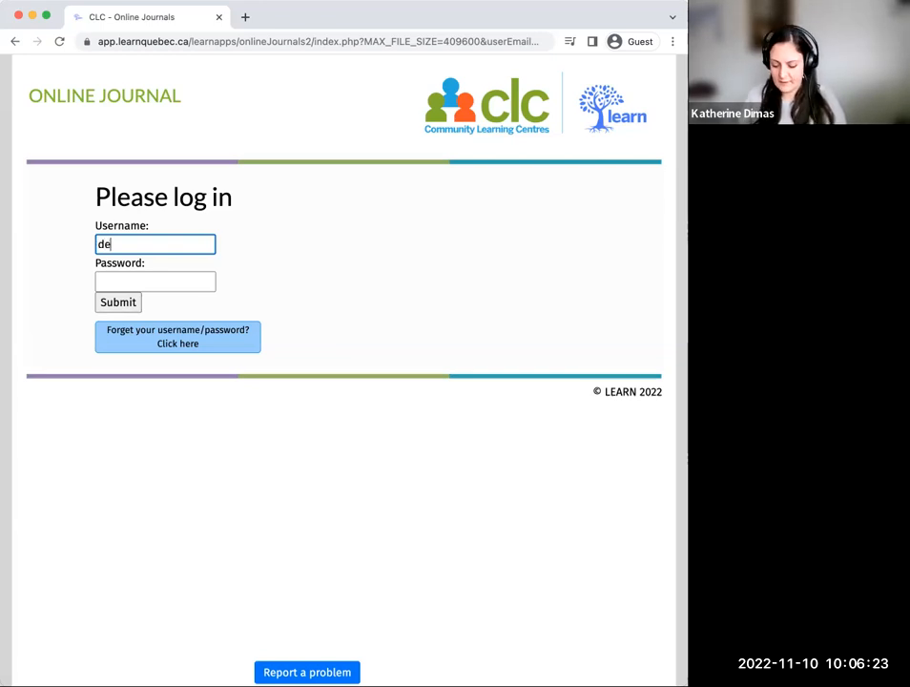
{"action": "type", "text": "mouser1"}
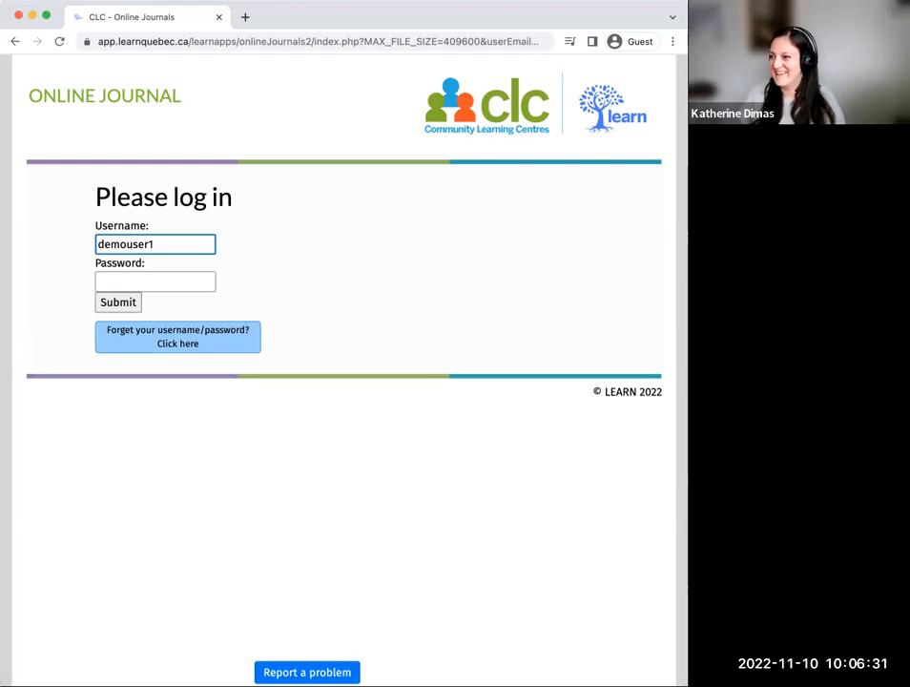
{"action": "key", "text": "super+Tab"}
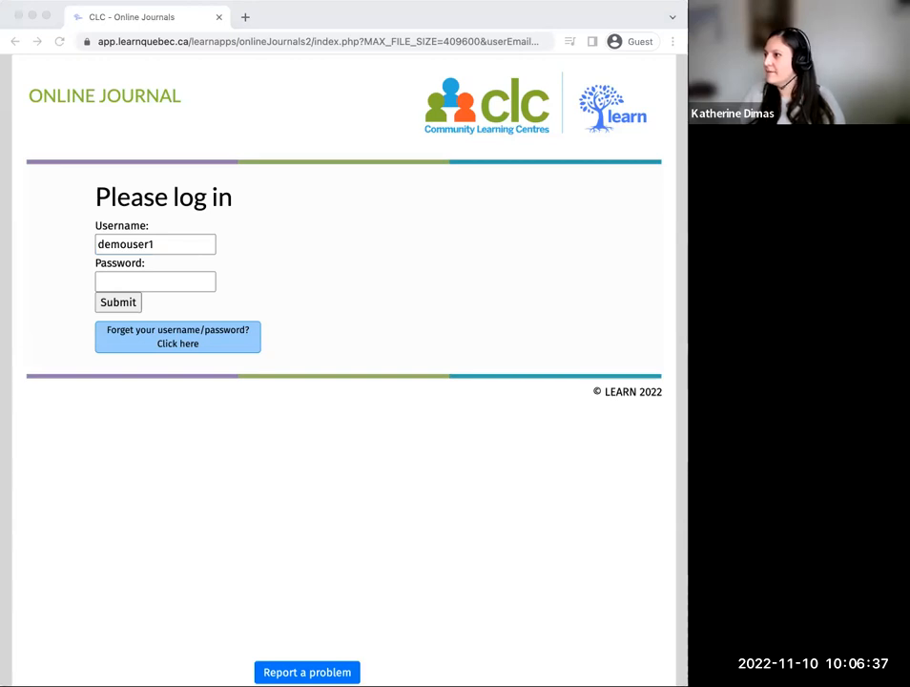
{"action": "left_click", "coordinate": [176, 280]}
{"action": "type", "text": "•••••••••"}
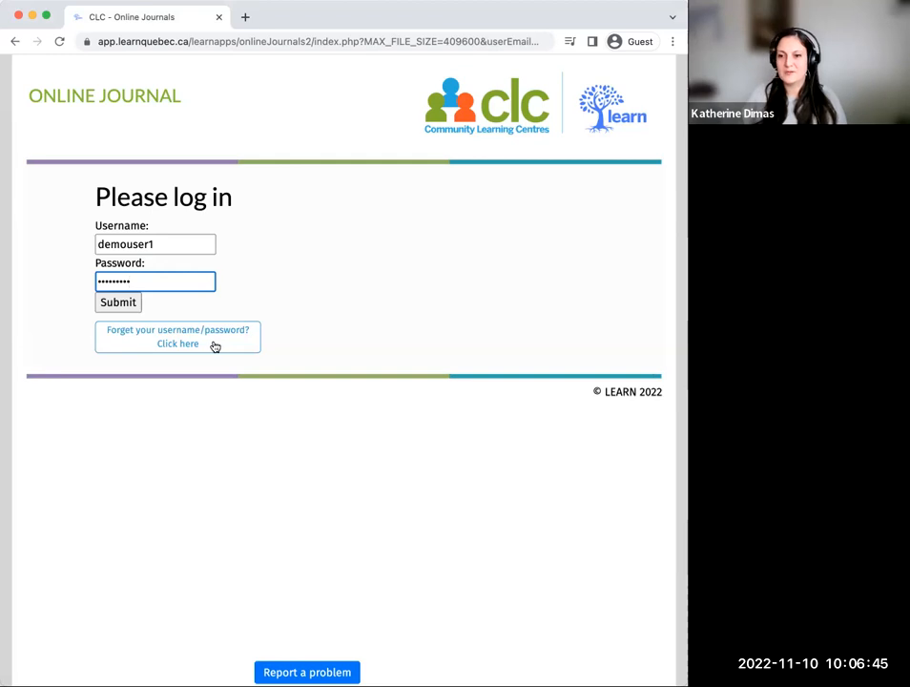
{"action": "left_click", "coordinate": [117, 302]}
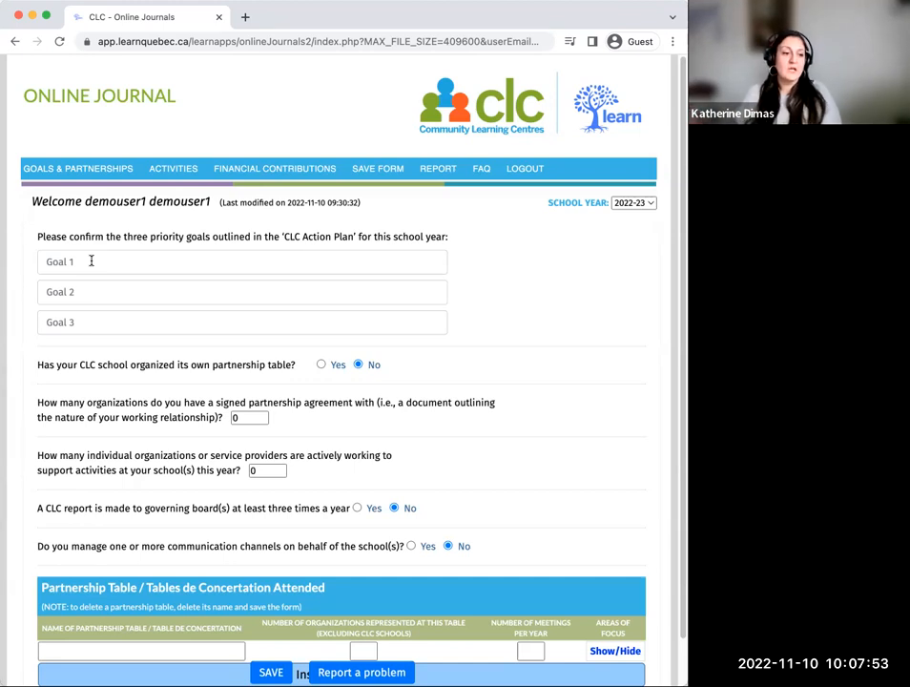
Step: Copy the first priority goal, "Support Transitions / school readiness", from school year 2021-22 into Goal 1 of 2022-23
{"action": "left_click", "coordinate": [94, 260]}
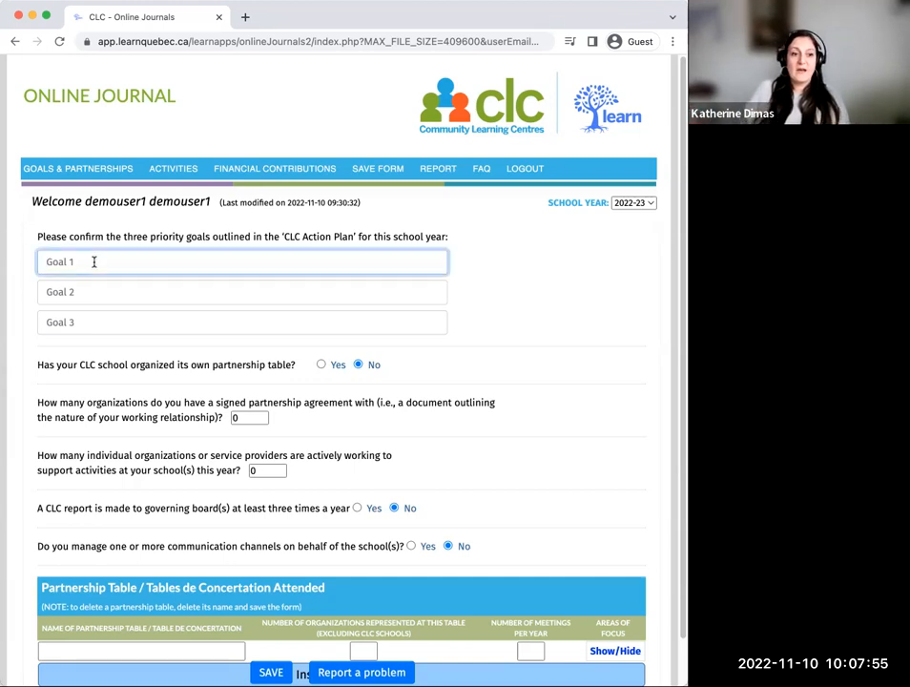
{"action": "left_click", "coordinate": [635, 203]}
{"action": "left_click", "coordinate": [639, 187]}
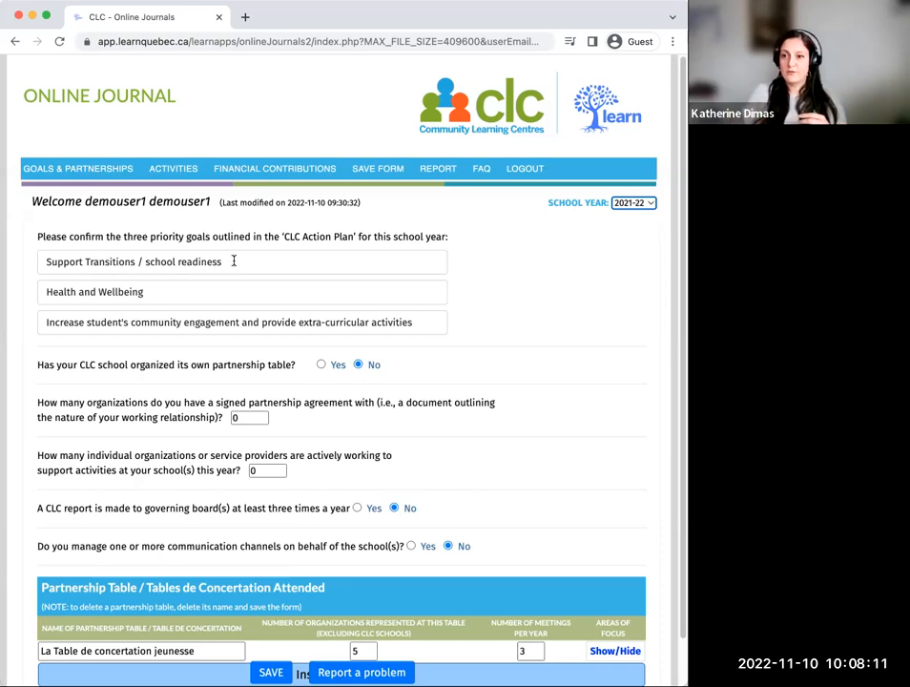
{"action": "left_click_drag", "start_coordinate": [233, 261], "coordinate": [34, 260]}
{"action": "key", "text": "super+c"}
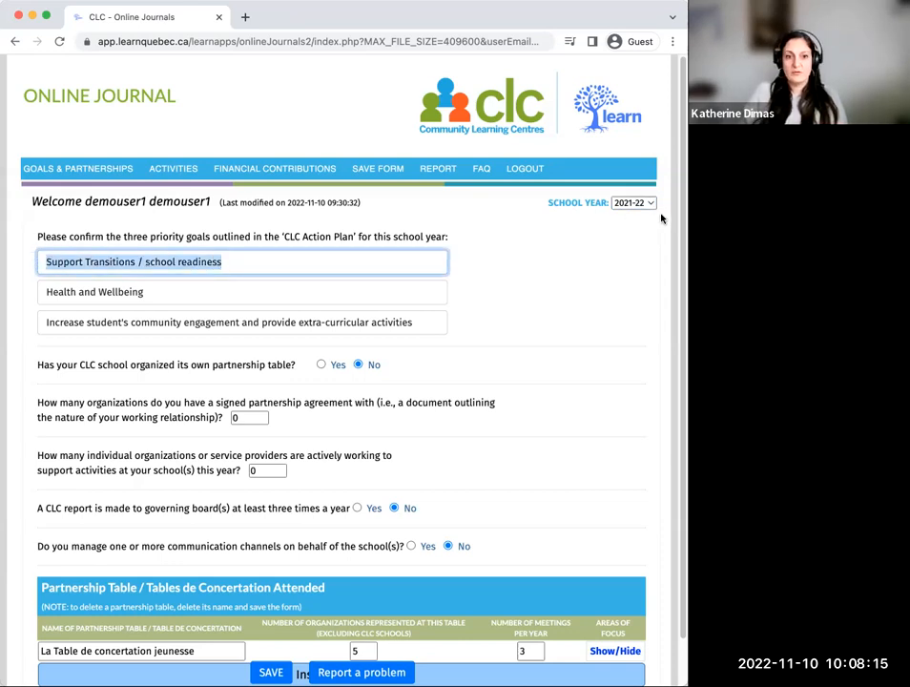
{"action": "left_click", "coordinate": [632, 203]}
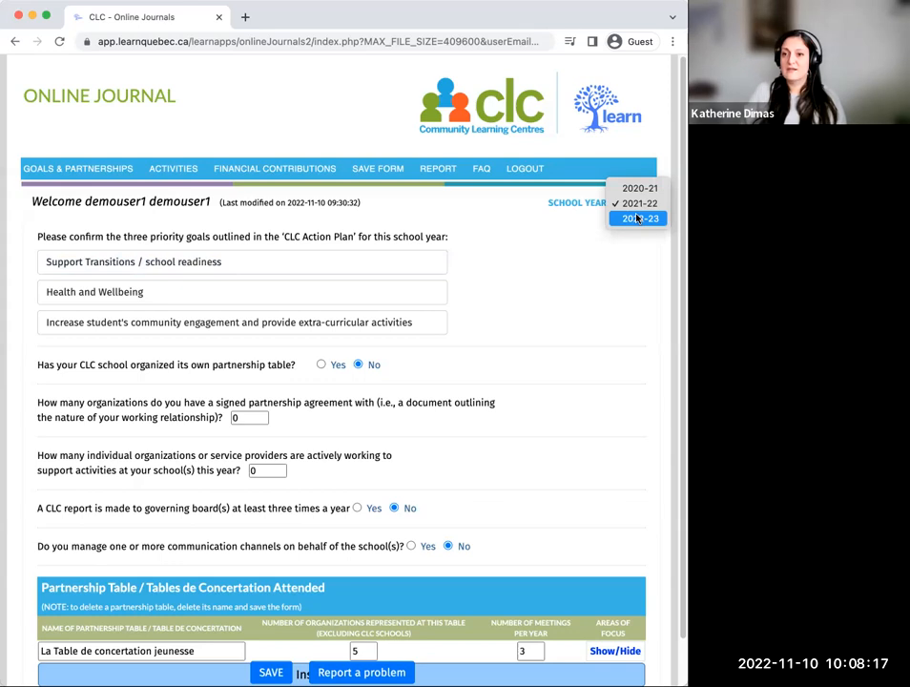
{"action": "left_click", "coordinate": [637, 218]}
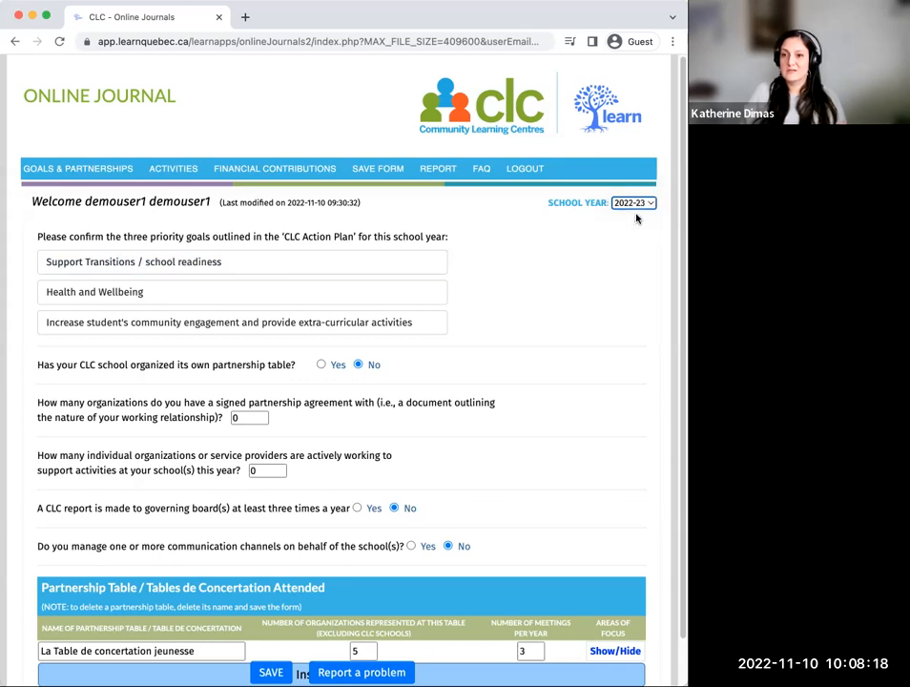
{"action": "left_click", "coordinate": [219, 260]}
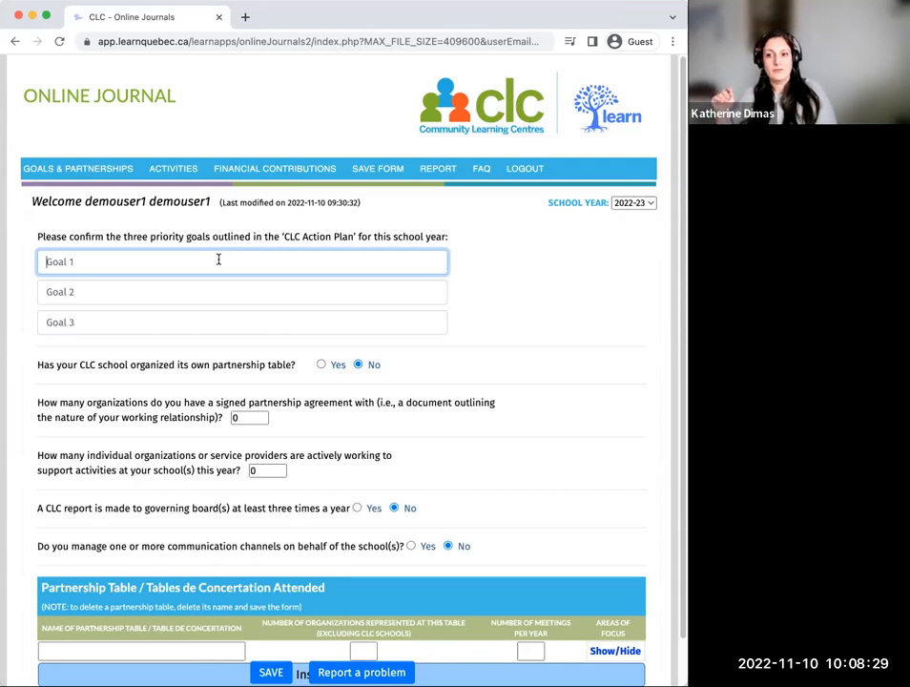
{"action": "key", "text": "super+v"}
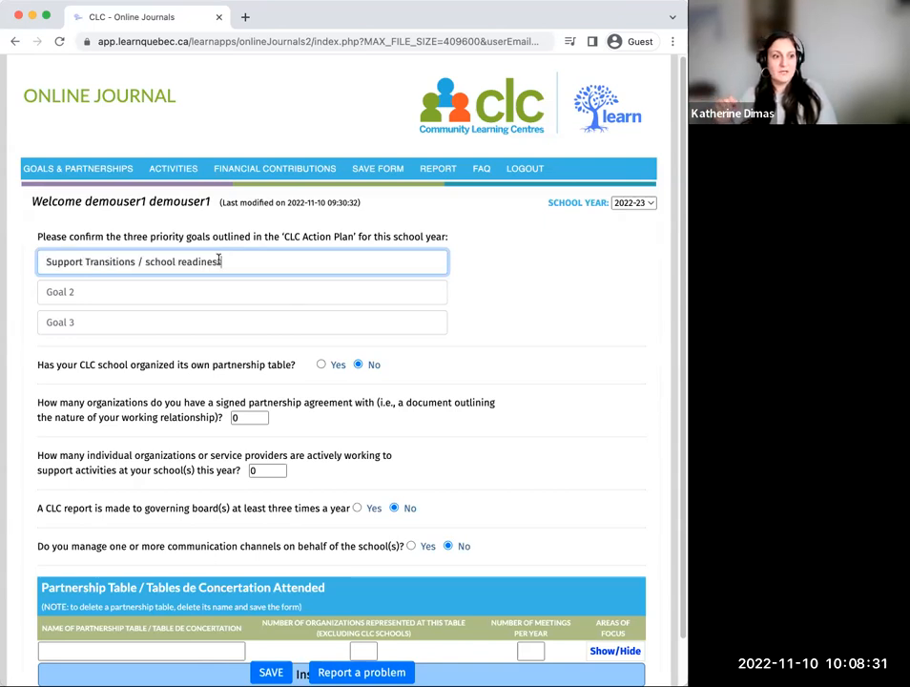
Step: Enter "Students have access to healthy snacks" as Goal 2 for school year 2022-23
{"action": "left_click", "coordinate": [208, 292]}
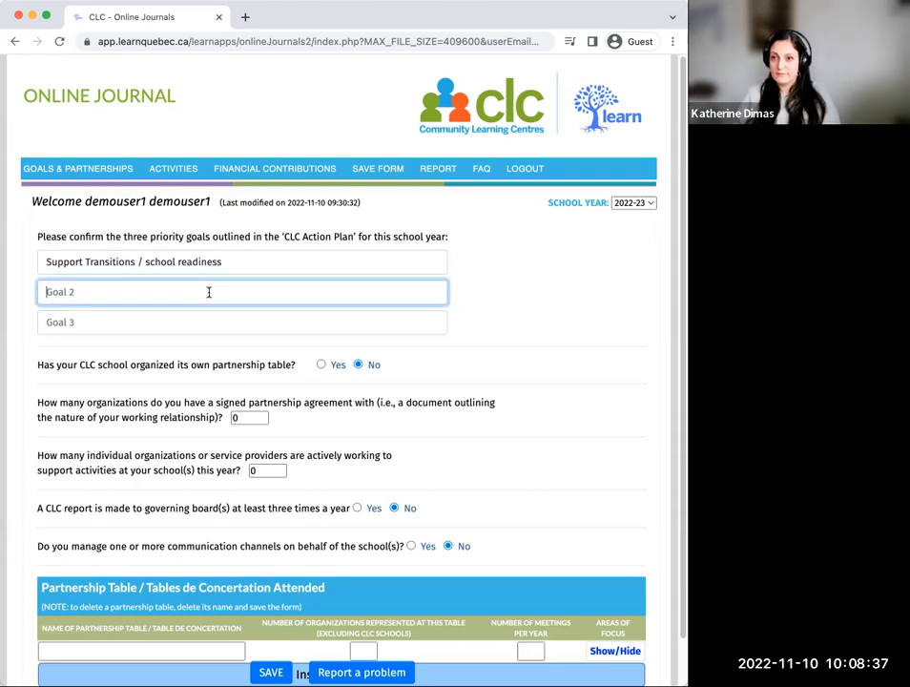
{"action": "type", "text": "Students ha"}
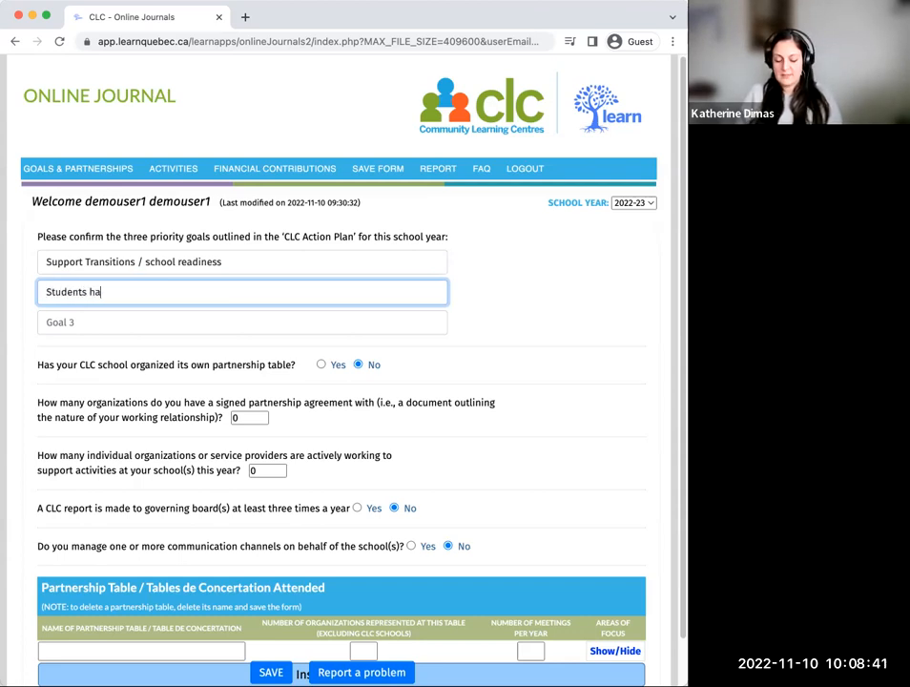
{"action": "type", "text": "ve access to h"}
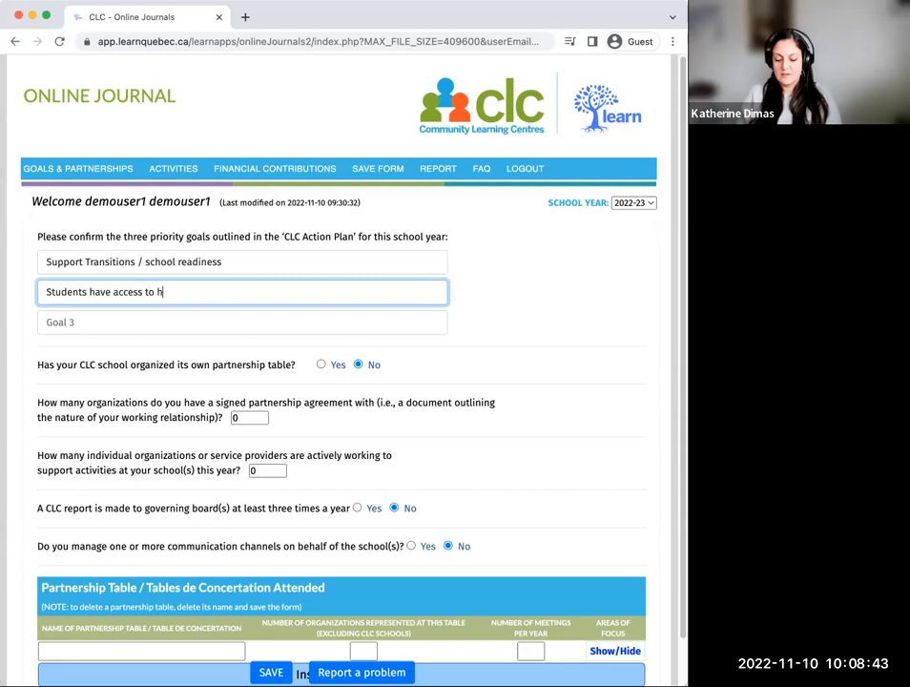
{"action": "type", "text": "ealthy snacks"}
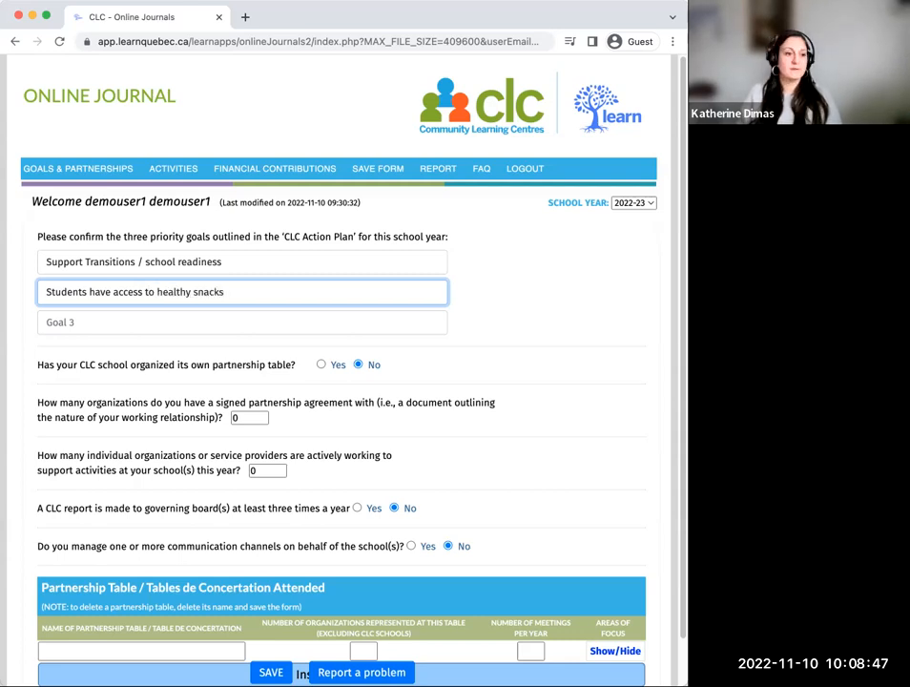
Step: Copy the third priority goal, "Increase student's community engagement and provide extra-curricular activities", from school year 2021-22 into Goal 3 of 2022-23
{"action": "left_click", "coordinate": [164, 321]}
{"action": "left_click", "coordinate": [635, 203]}
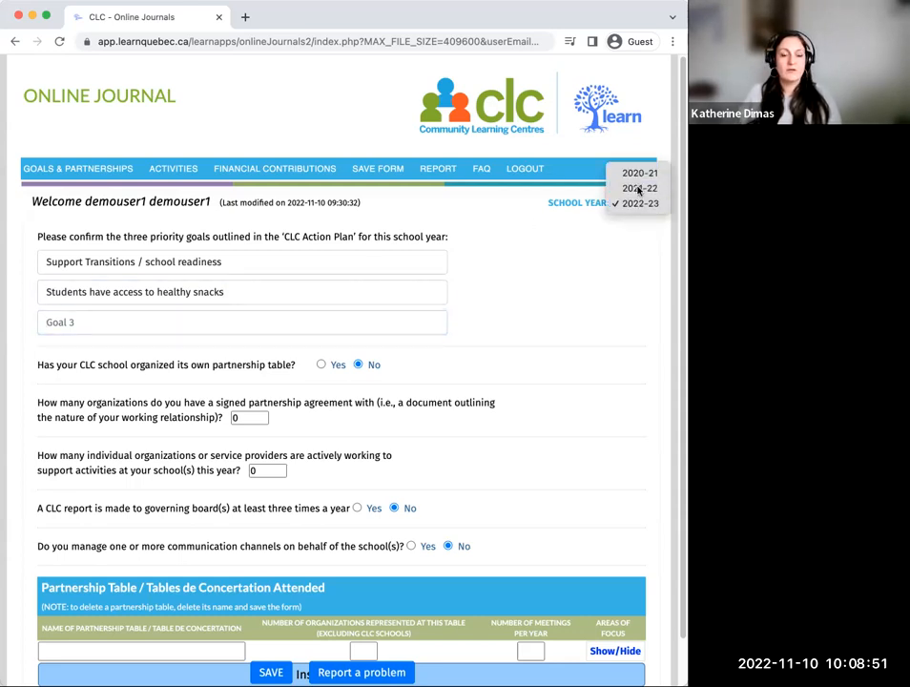
{"action": "left_click", "coordinate": [639, 188]}
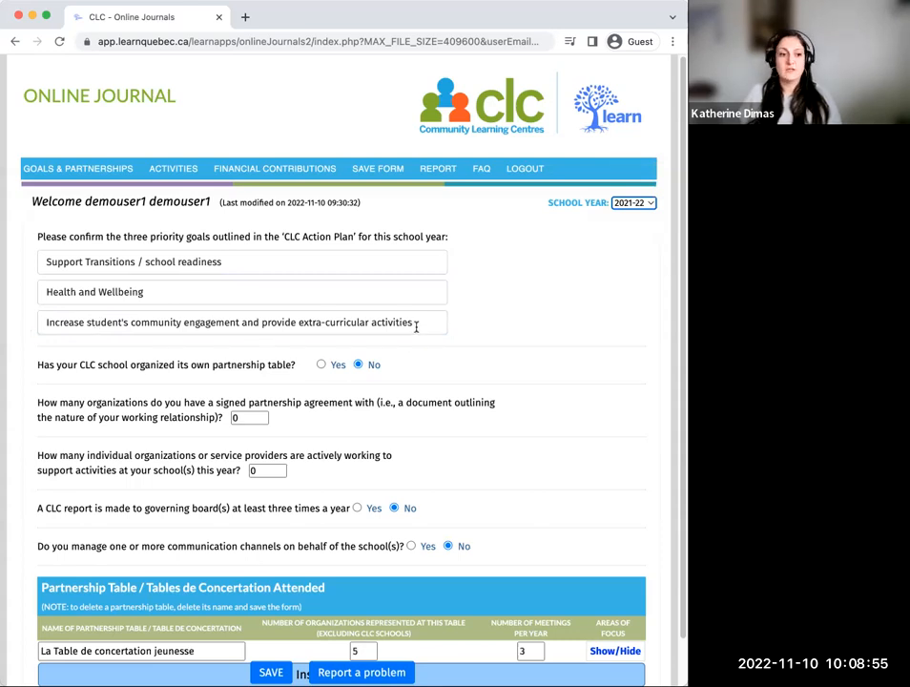
{"action": "left_click_drag", "start_coordinate": [420, 322], "coordinate": [32, 313]}
{"action": "key", "text": "super+c"}
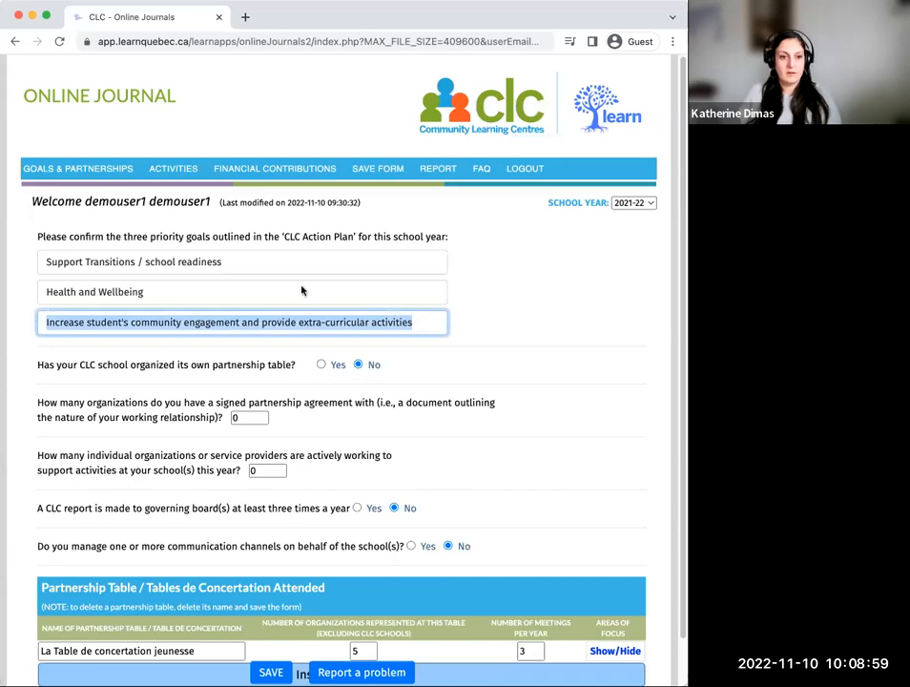
{"action": "left_click", "coordinate": [333, 290]}
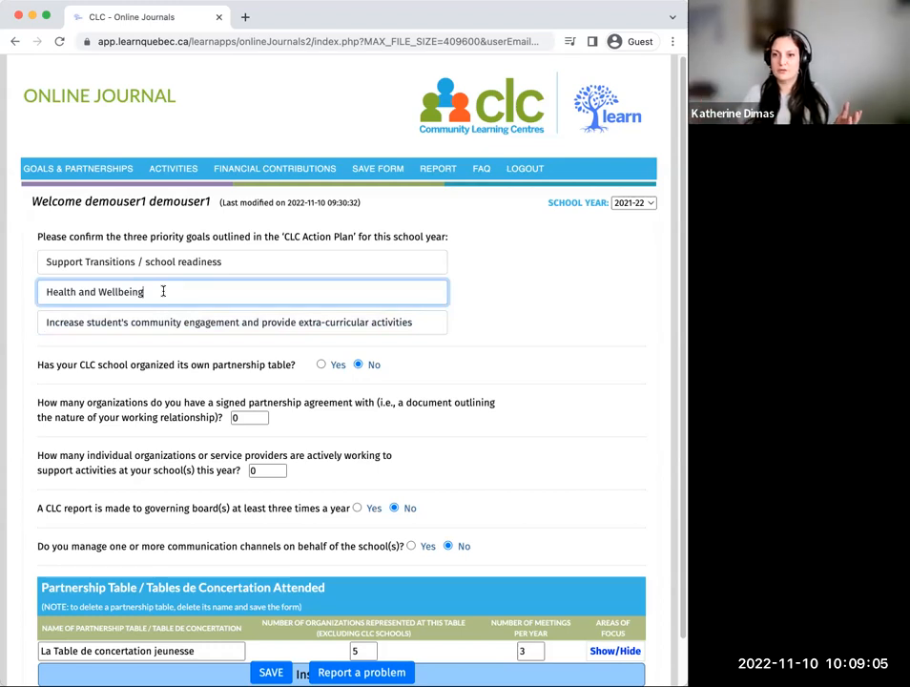
{"action": "left_click", "coordinate": [633, 202]}
{"action": "left_click", "coordinate": [646, 218]}
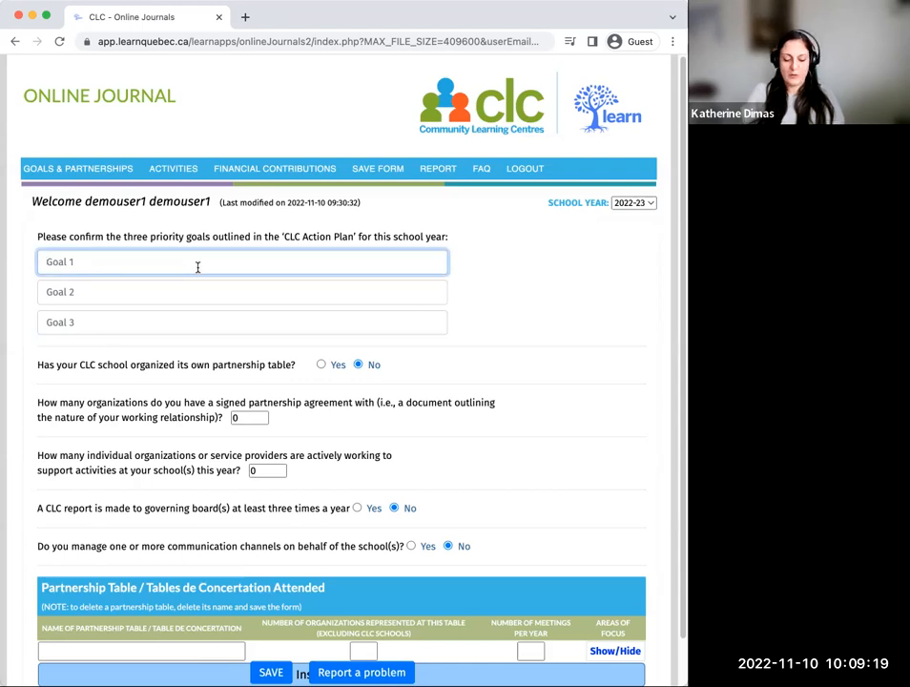
{"action": "left_click", "coordinate": [80, 321]}
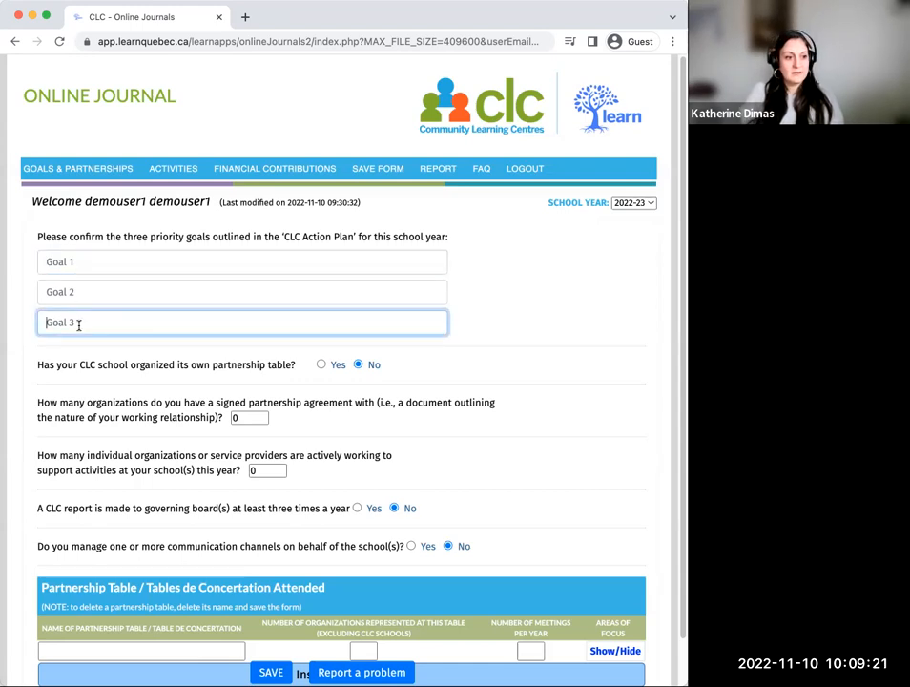
{"action": "key", "text": "super+v"}
Step: Enter "School readiness and preschool transitions" as Goal 1 for school year 2022-23
{"action": "left_click", "coordinate": [74, 293]}
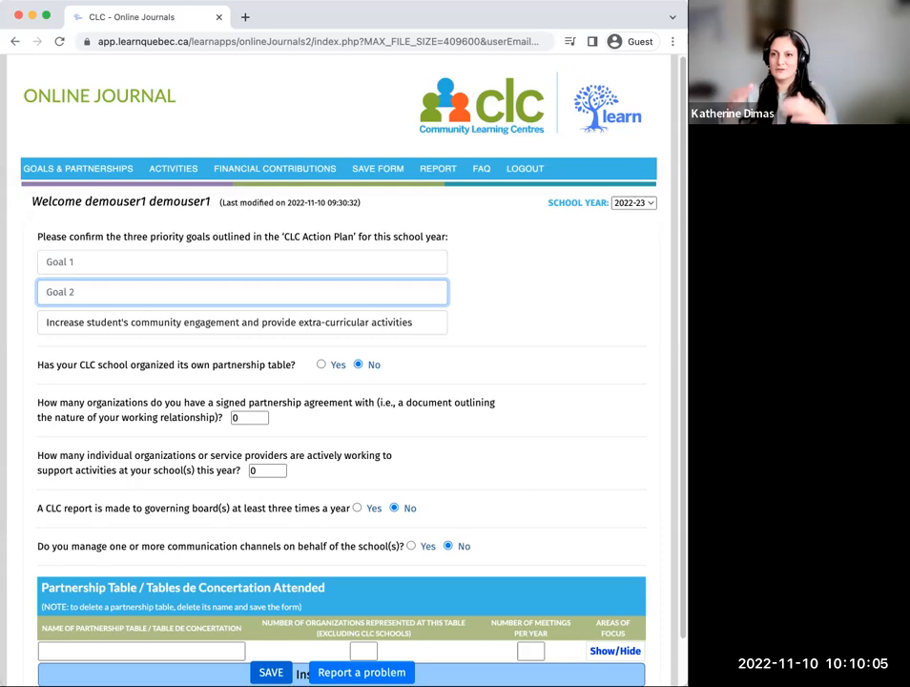
{"action": "left_click", "coordinate": [81, 264]}
{"action": "type", "text": "Scho"}
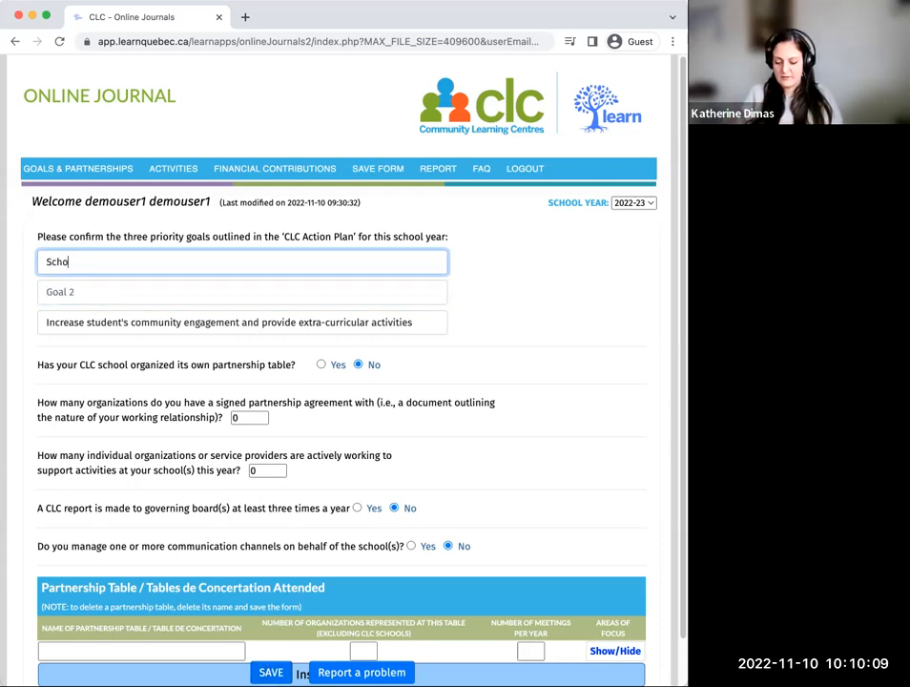
{"action": "type", "text": "ol read"}
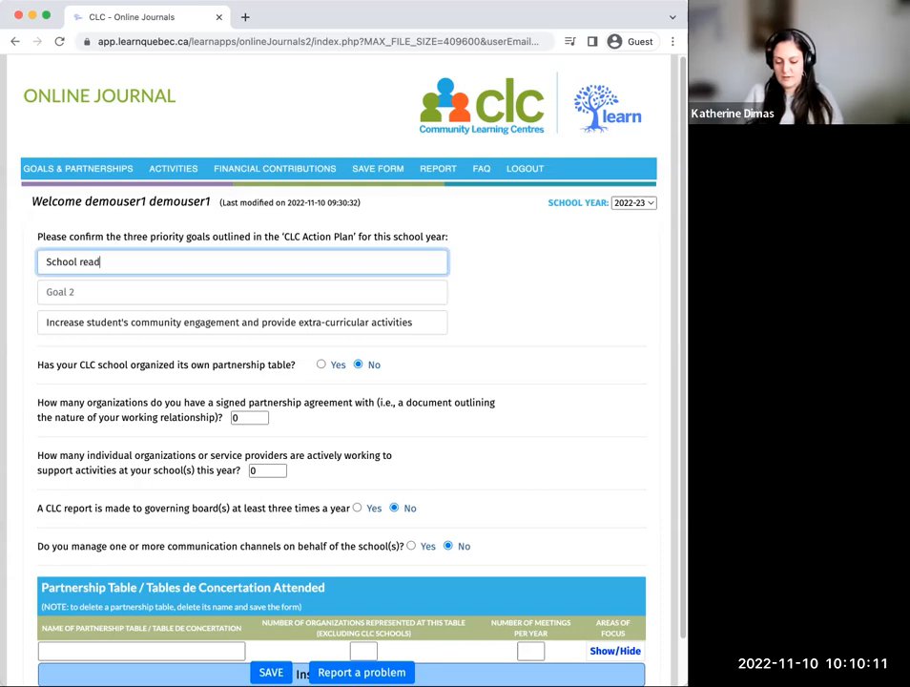
{"action": "type", "text": "iness and"}
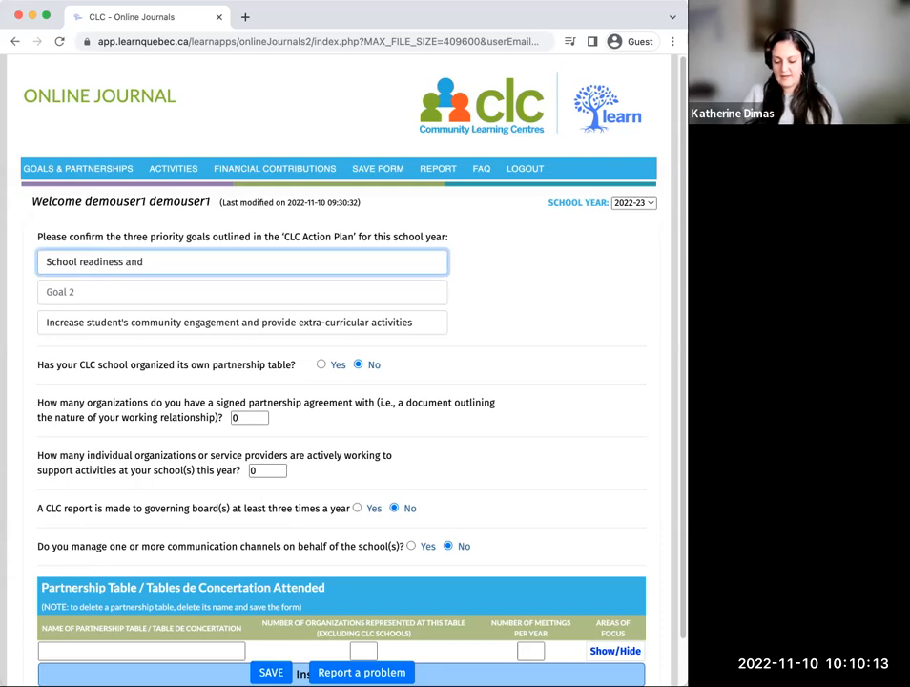
{"action": "type", "text": " preschool tr"}
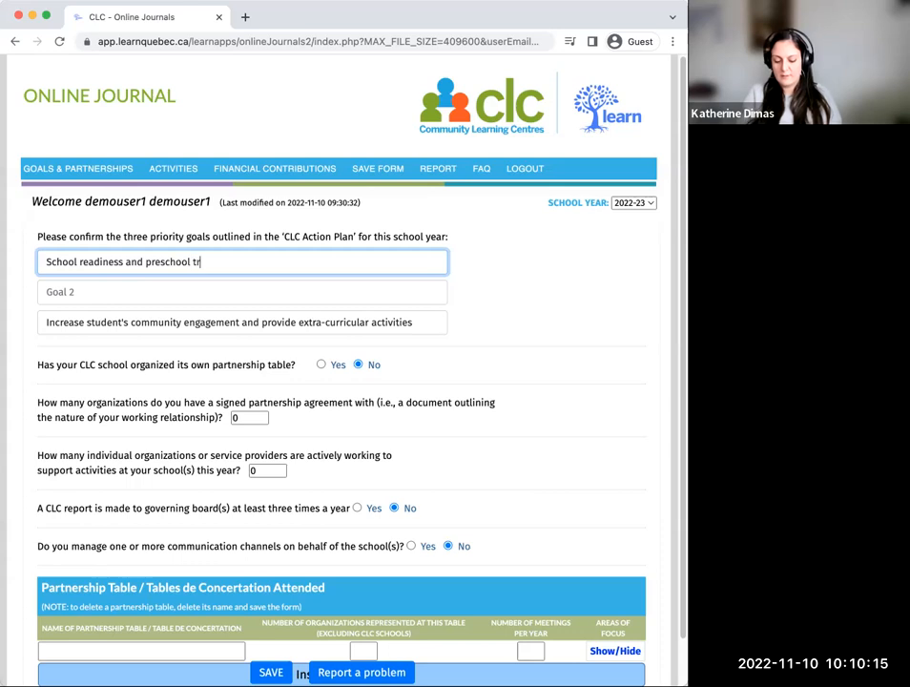
{"action": "type", "text": "ansitions"}
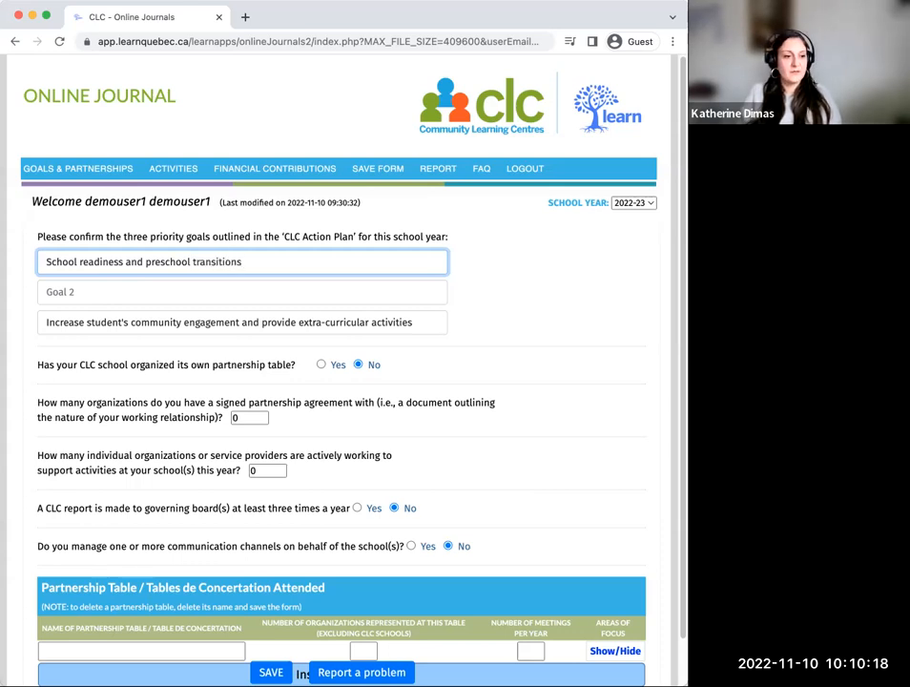
Step: Fill in Goal 2 with "Students have access to healthy snacks" and save the form
{"action": "left_click", "coordinate": [84, 291]}
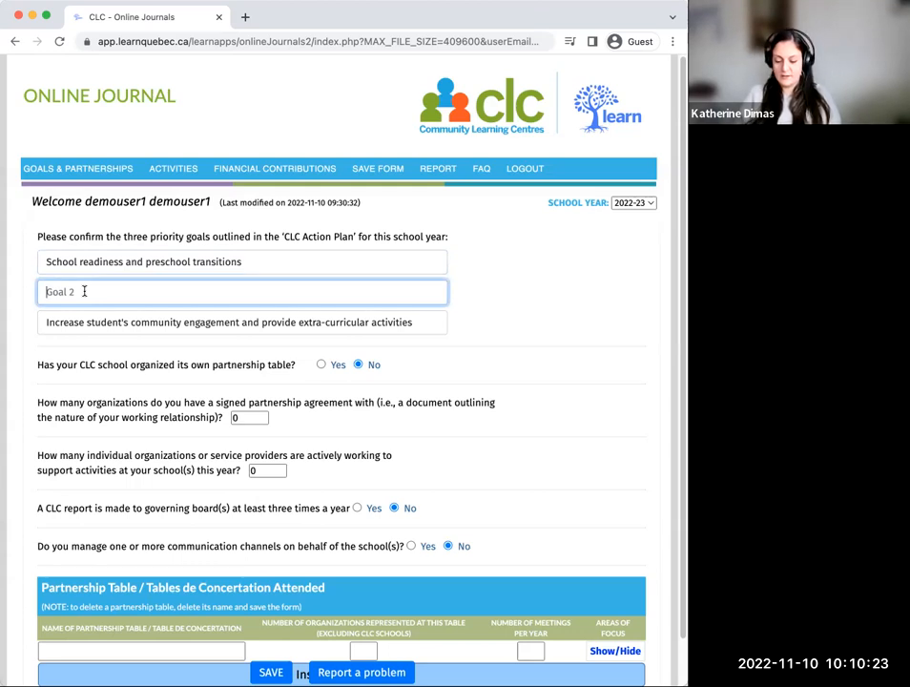
{"action": "type", "text": "Students h"}
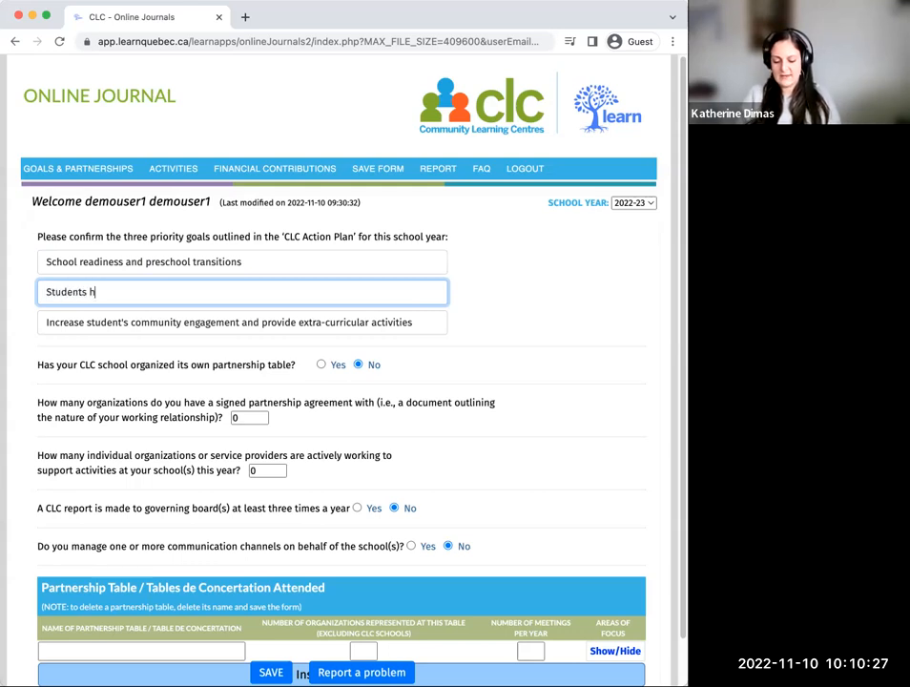
{"action": "type", "text": "ave access to he"}
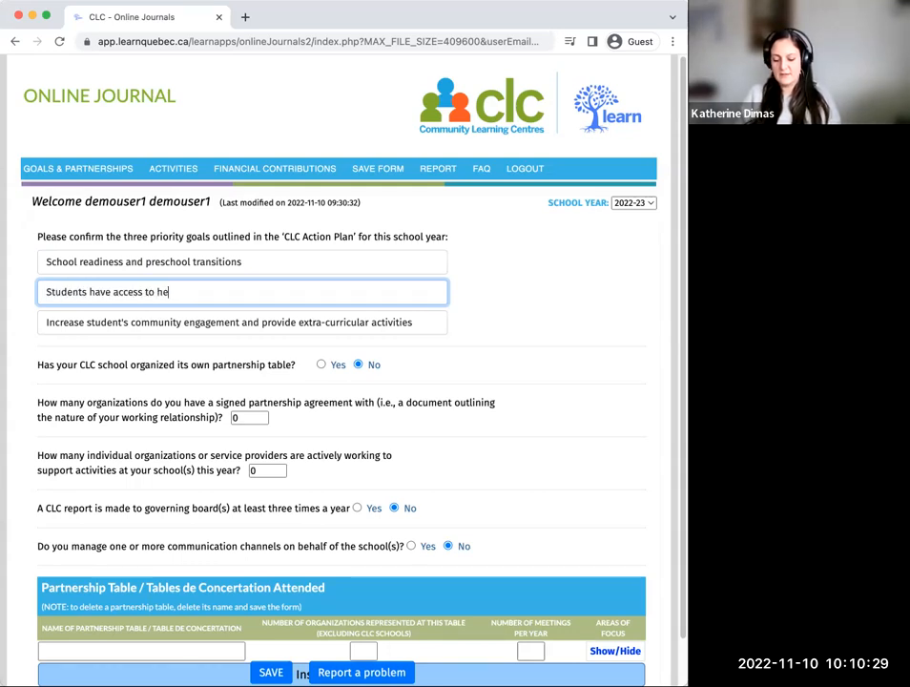
{"action": "type", "text": "althy snacks"}
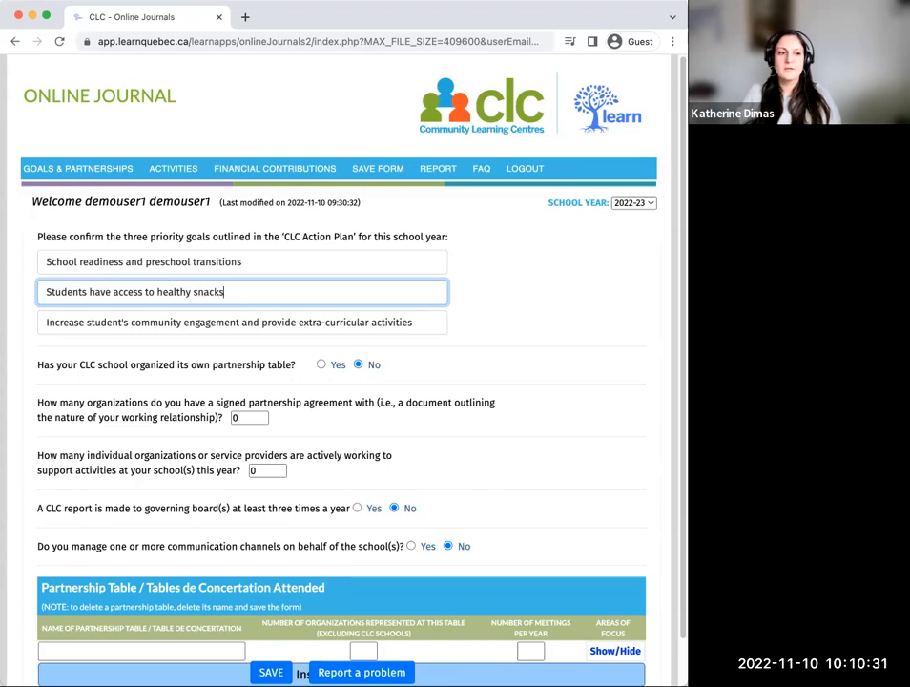
{"action": "left_click", "coordinate": [482, 301]}
{"action": "left_click", "coordinate": [267, 672]}
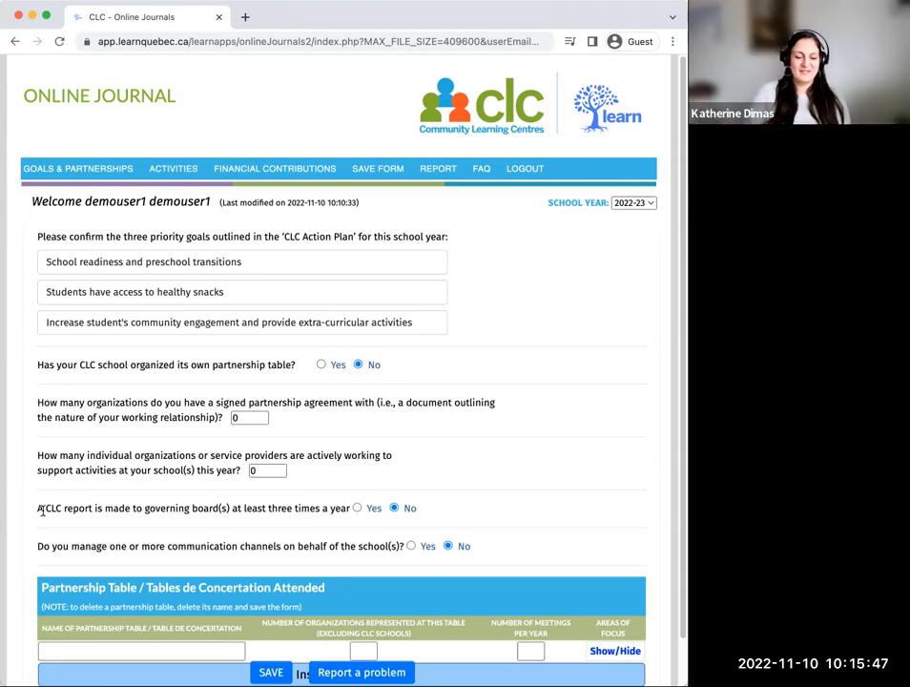
Step: Enter "Table Jeunesse 12-17 ans" as the name of the first partnership table attended
{"action": "scroll", "coordinate": [235, 503], "scroll_direction": "down", "scroll_amount": 2}
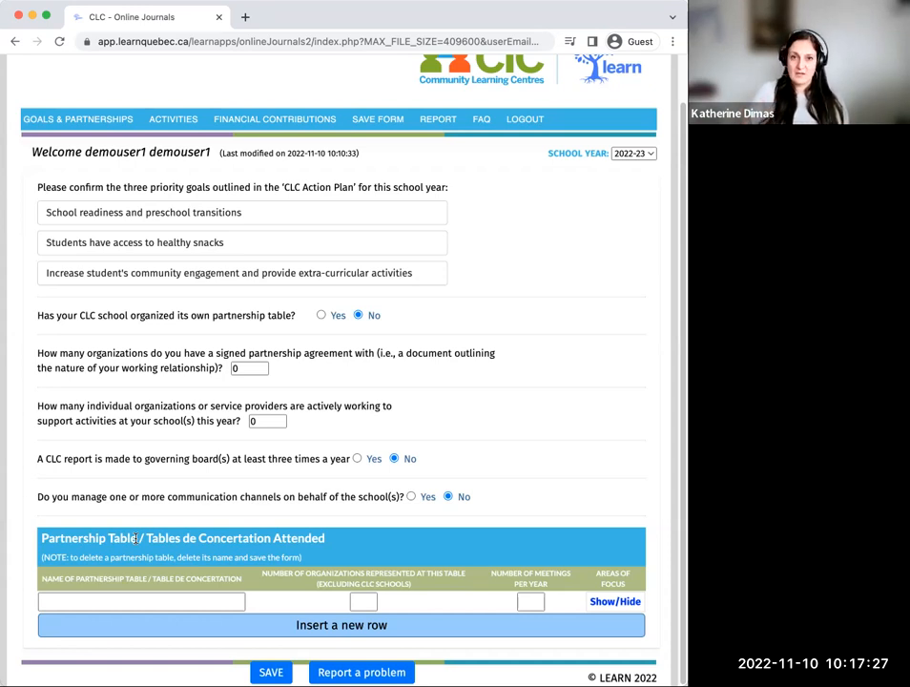
{"action": "left_click", "coordinate": [47, 598]}
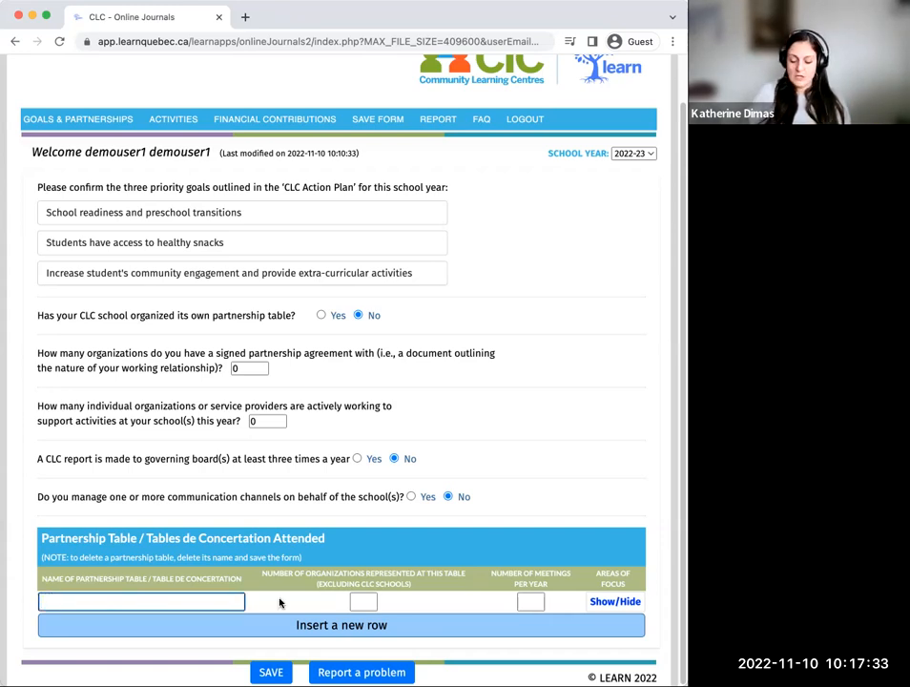
{"action": "type", "text": "Ta"}
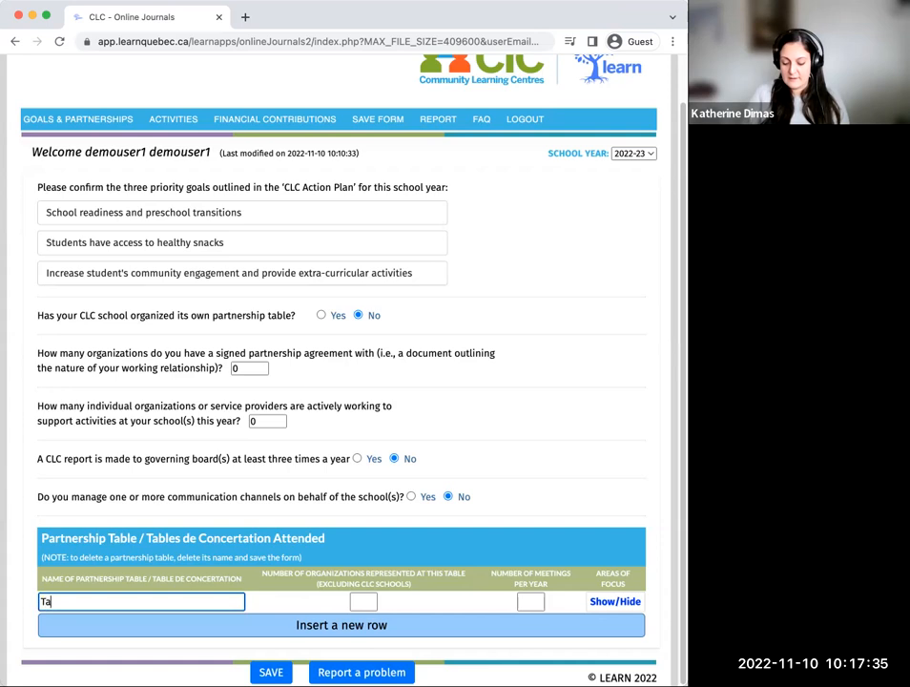
{"action": "type", "text": "ble Jeu"}
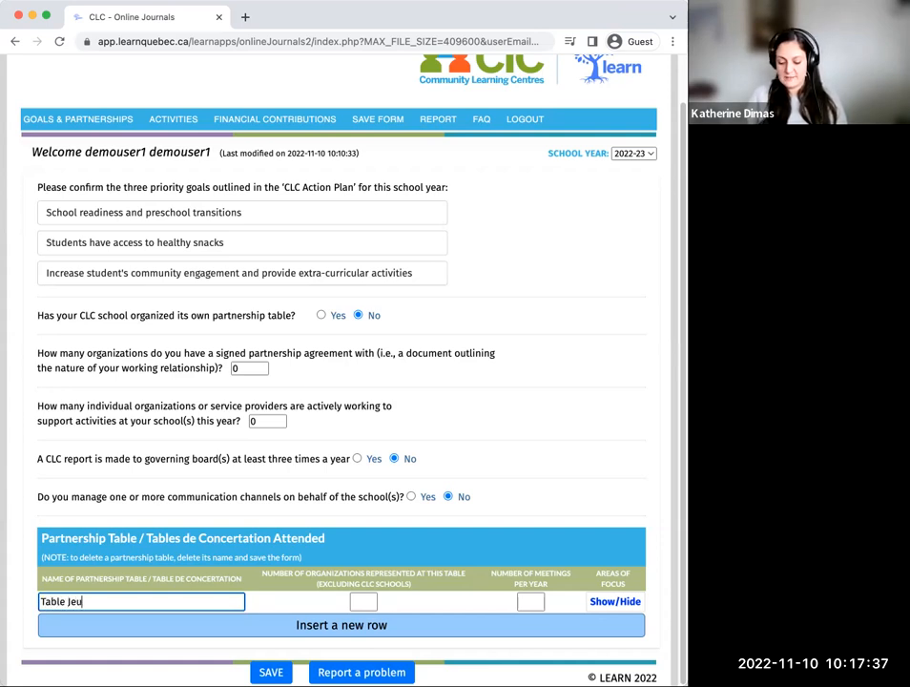
{"action": "type", "text": "nesse"}
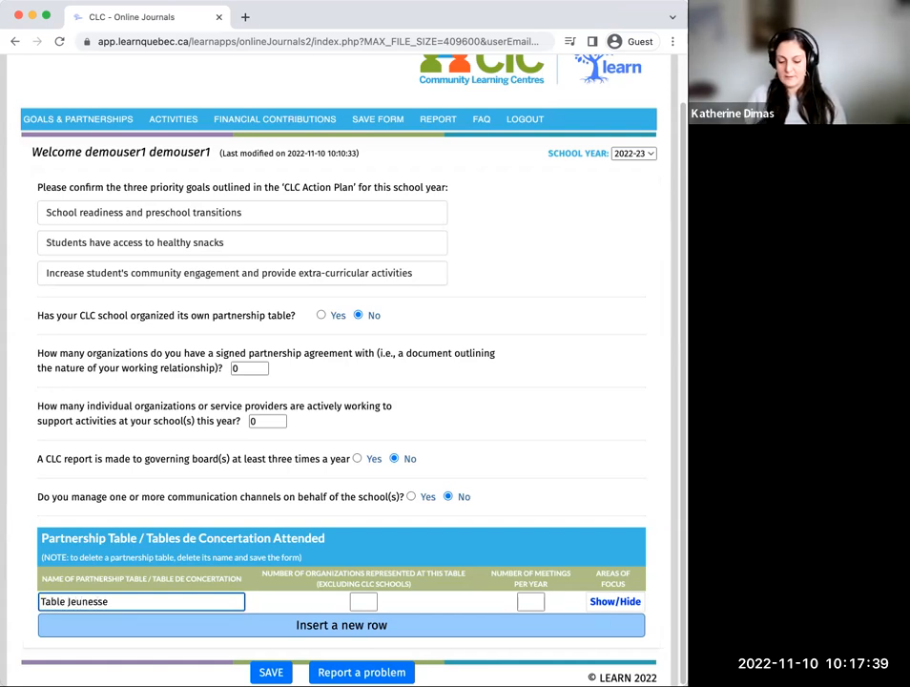
{"action": "type", "text": " 12-17 and"}
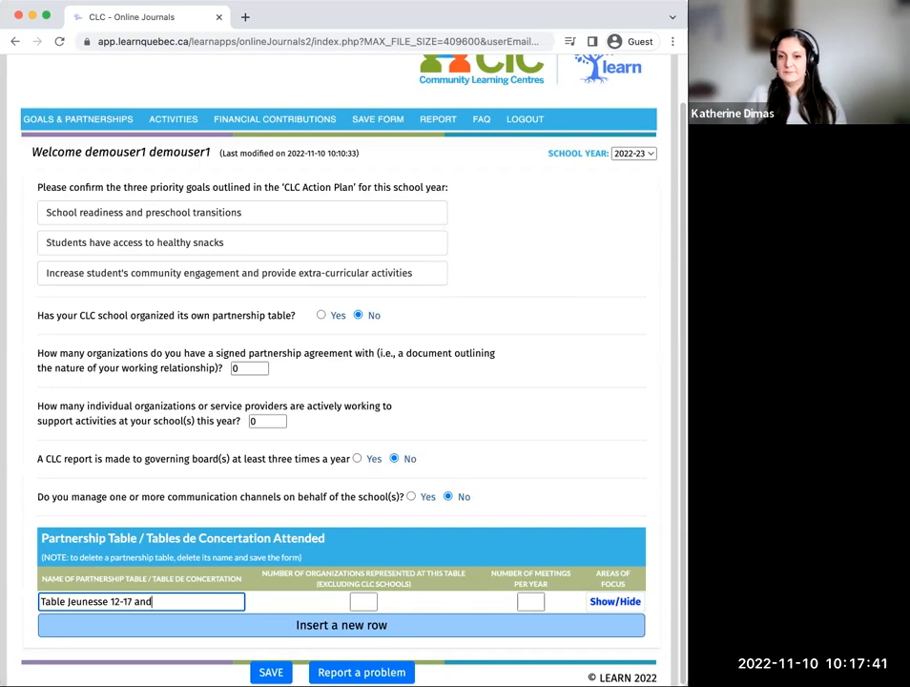
{"action": "key", "text": "BackSpace"}
{"action": "type", "text": "s"}
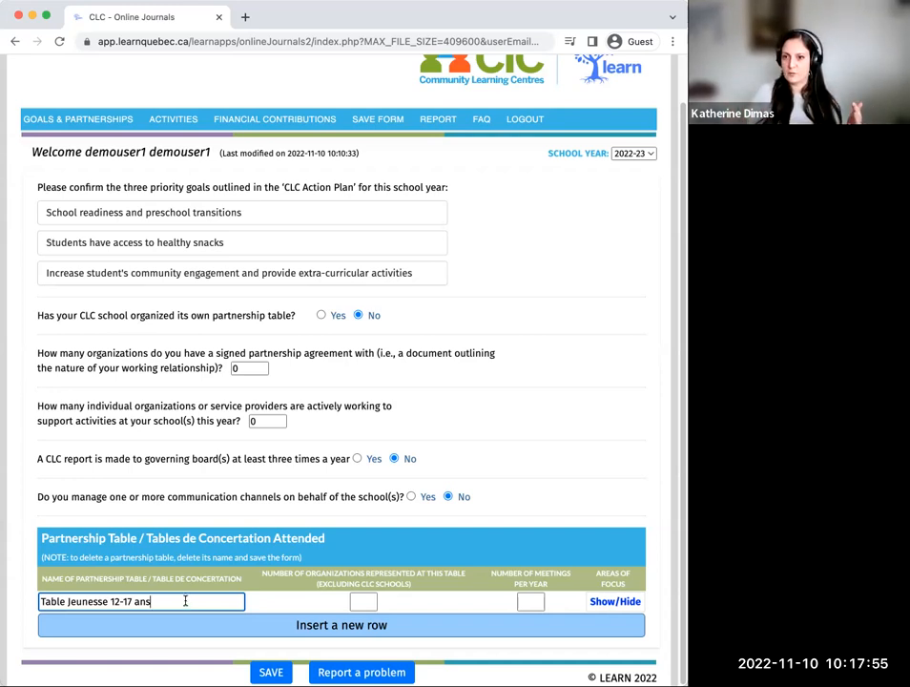
Step: Set Table Jeunesse 12-17 ans to 6 organizations represented and 4 meetings per year
{"action": "left_click", "coordinate": [359, 604]}
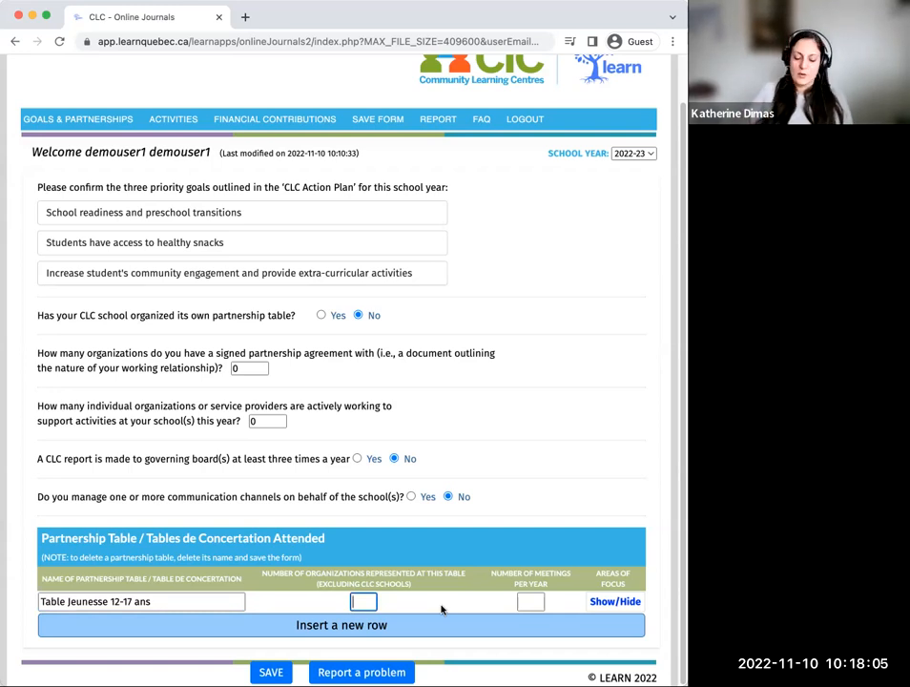
{"action": "type", "text": "6"}
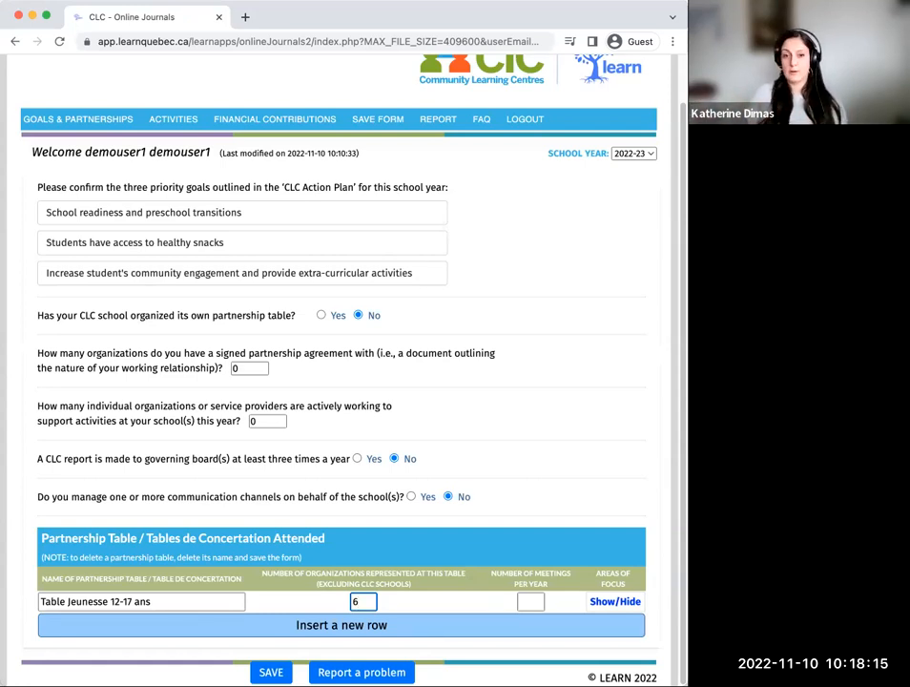
{"action": "left_click", "coordinate": [537, 602]}
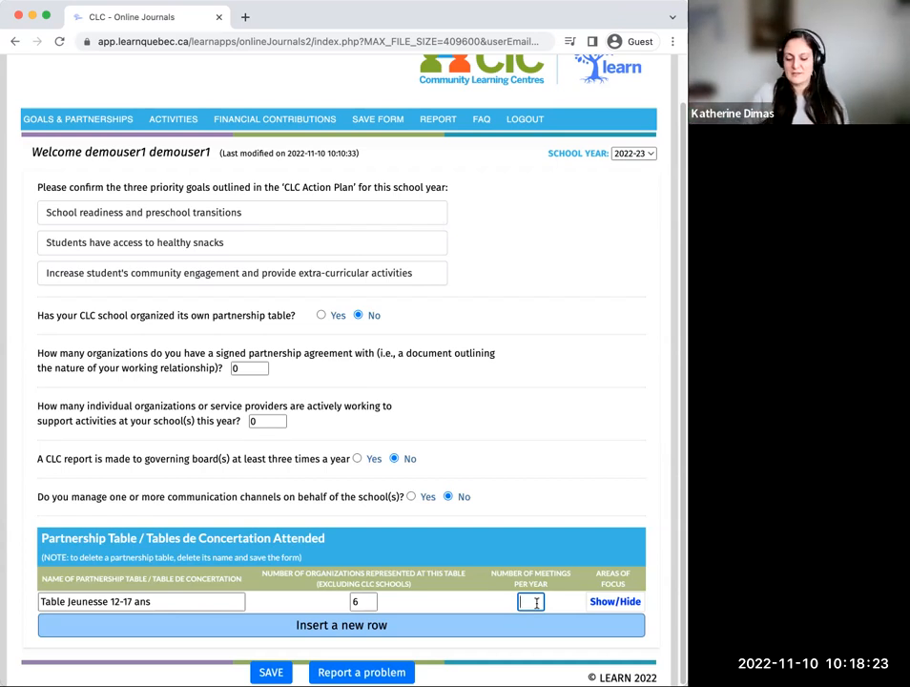
{"action": "type", "text": "4"}
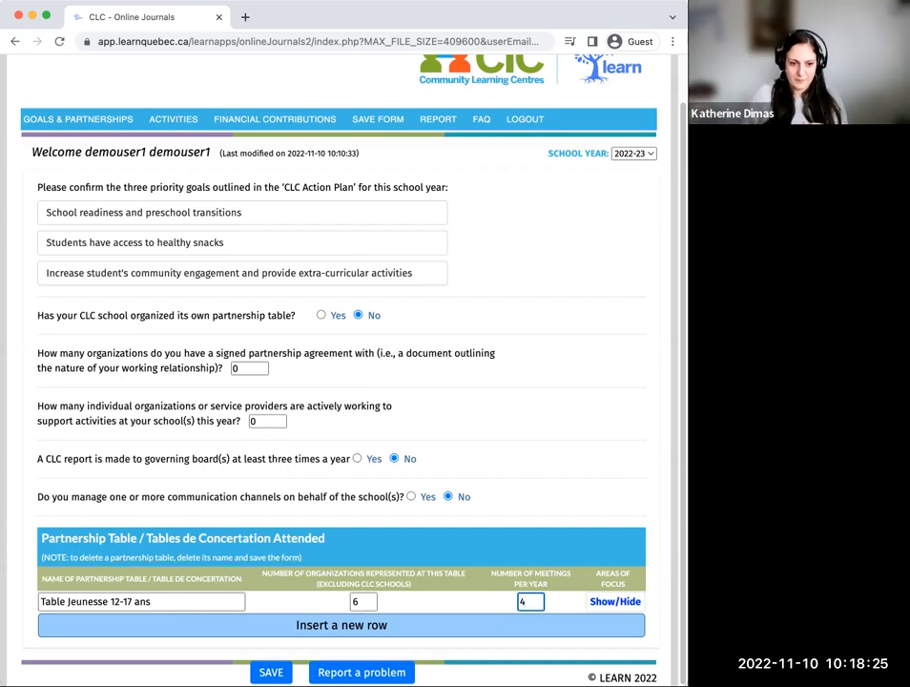
Step: Select Student Perseverance & Success and Health & Social Services as the areas of focus for Table Jeunesse 12-17 ans
{"action": "left_click", "coordinate": [615, 601]}
{"action": "scroll", "coordinate": [603, 463], "scroll_direction": "down", "scroll_amount": 3}
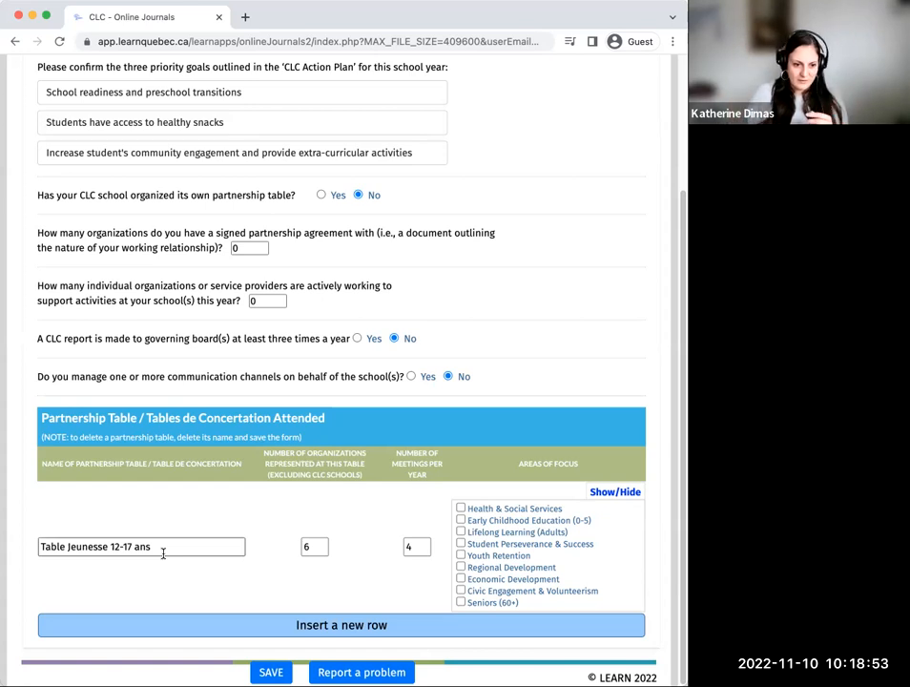
{"action": "left_click", "coordinate": [462, 544]}
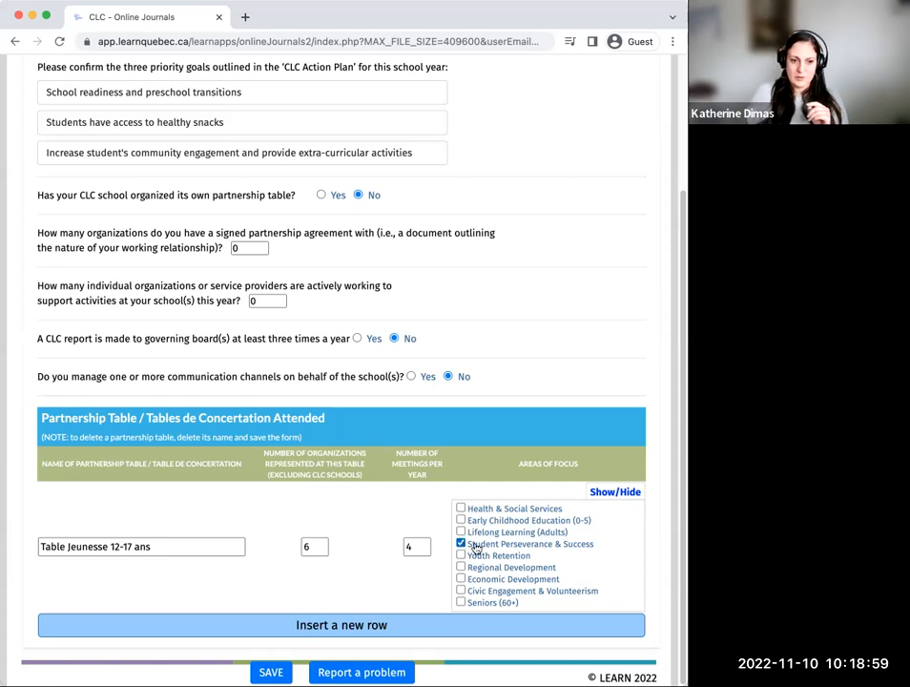
{"action": "left_click", "coordinate": [462, 508]}
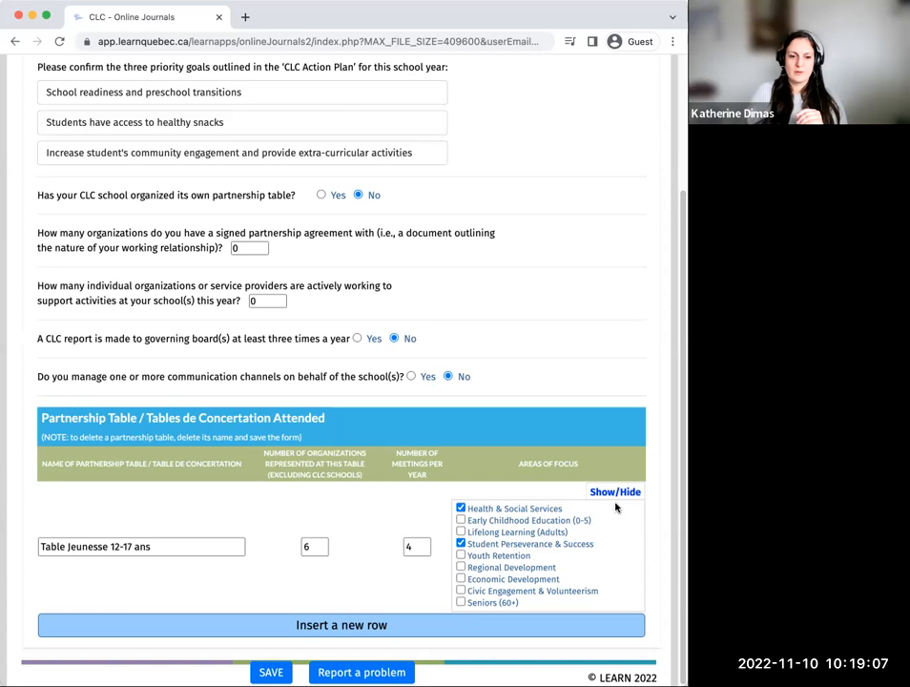
Step: Save the form and add an empty second row to the partnership table list
{"action": "left_click", "coordinate": [272, 675]}
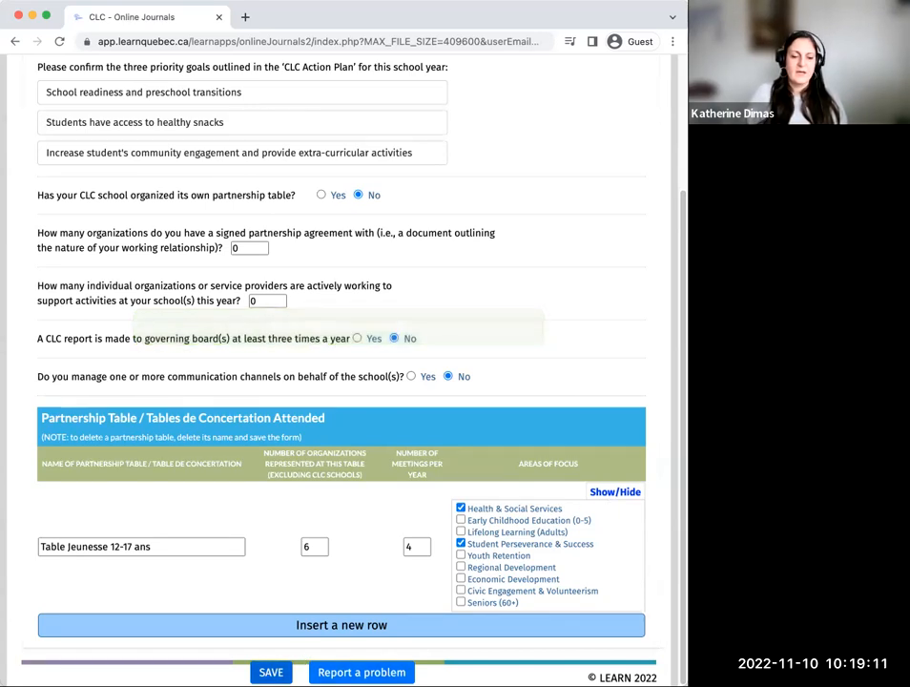
{"action": "left_click", "coordinate": [319, 625]}
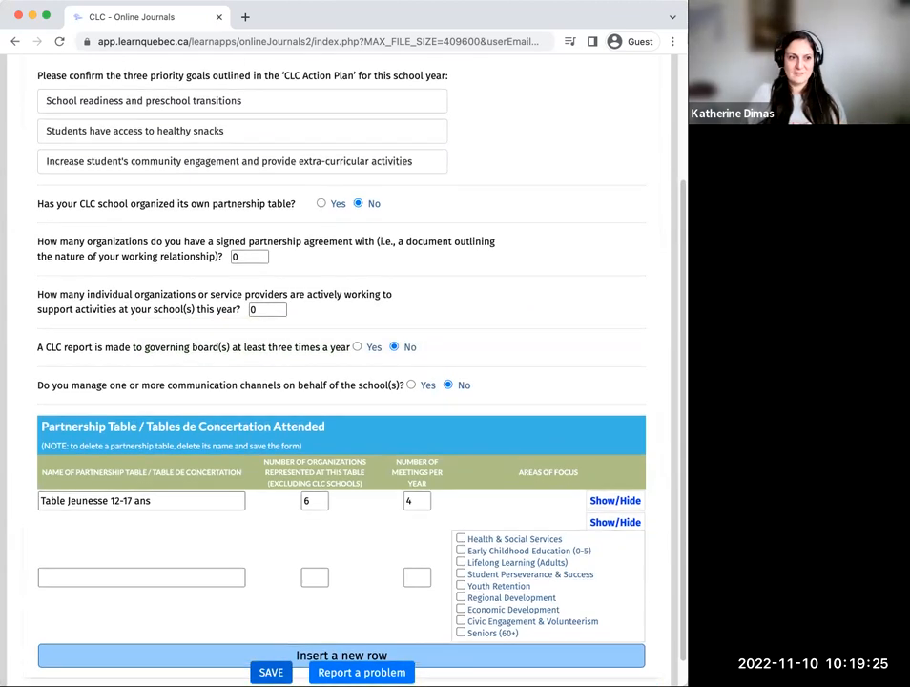
Step: Open the journal's Activities section and switch the school year to 2021-22
{"action": "scroll", "coordinate": [8, 316], "scroll_direction": "up", "scroll_amount": 4}
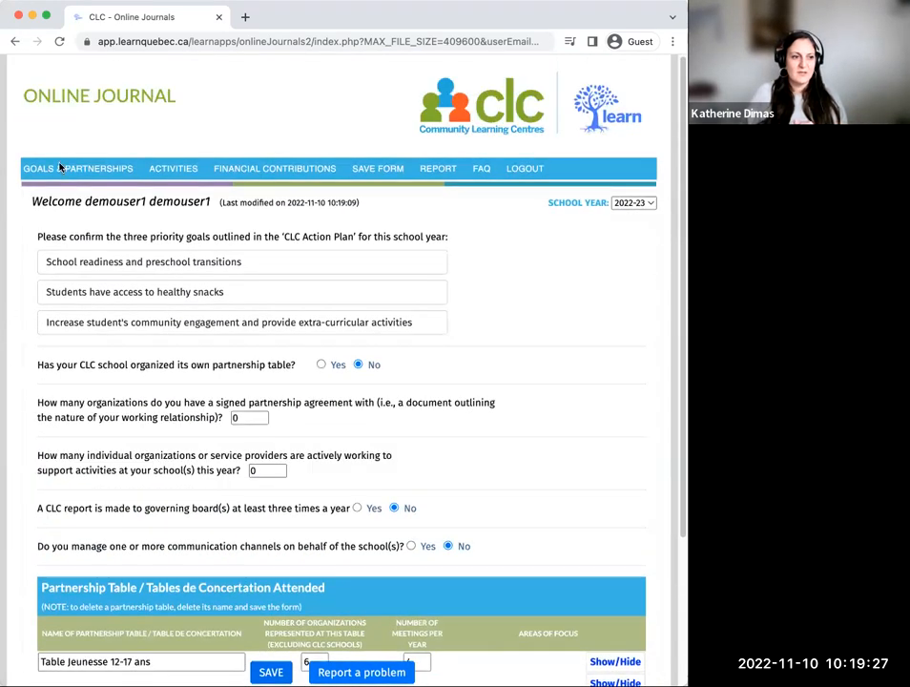
{"action": "left_click", "coordinate": [176, 170]}
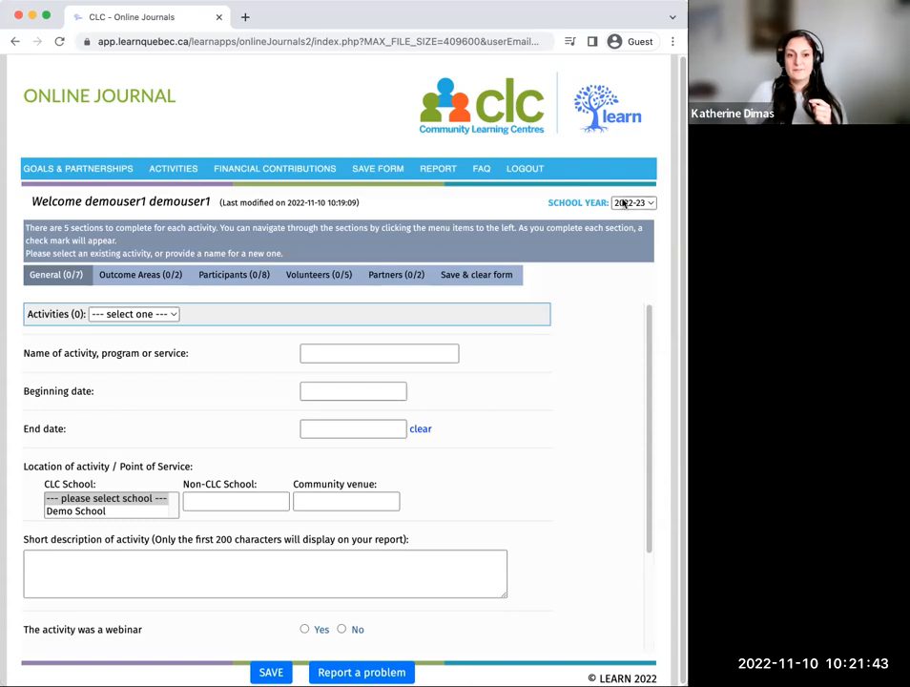
{"action": "left_click", "coordinate": [651, 203]}
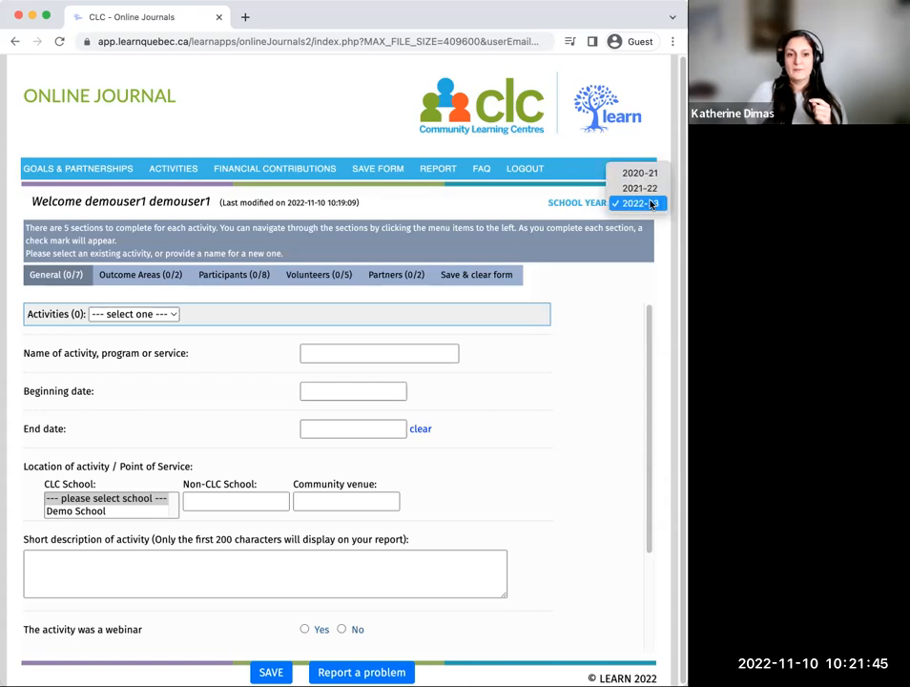
{"action": "left_click", "coordinate": [652, 193]}
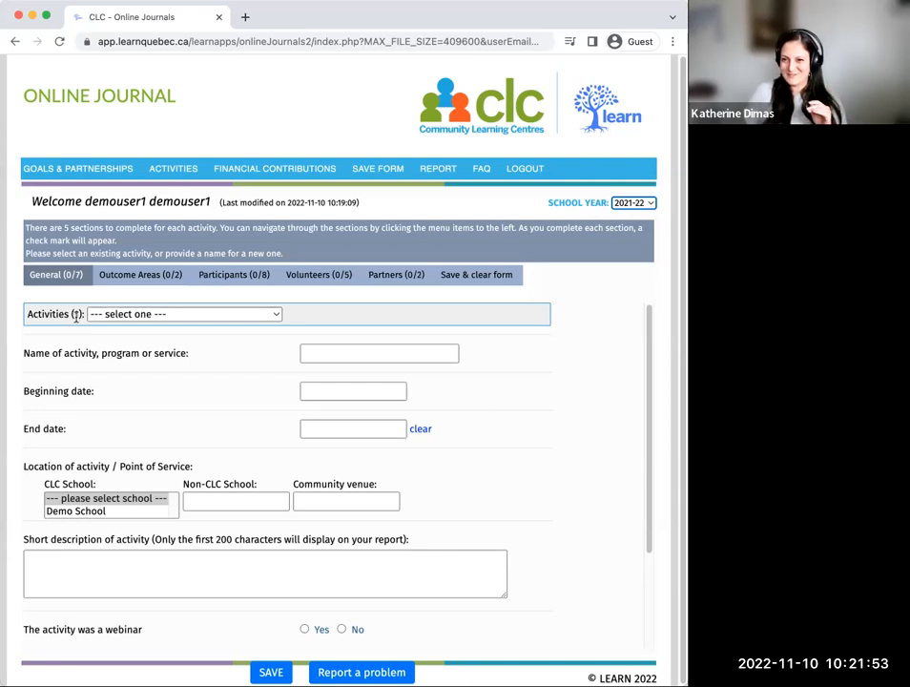
Step: Load the existing activity "Healthy Bedtime Routines for Preschool" and clone it
{"action": "left_click", "coordinate": [159, 315]}
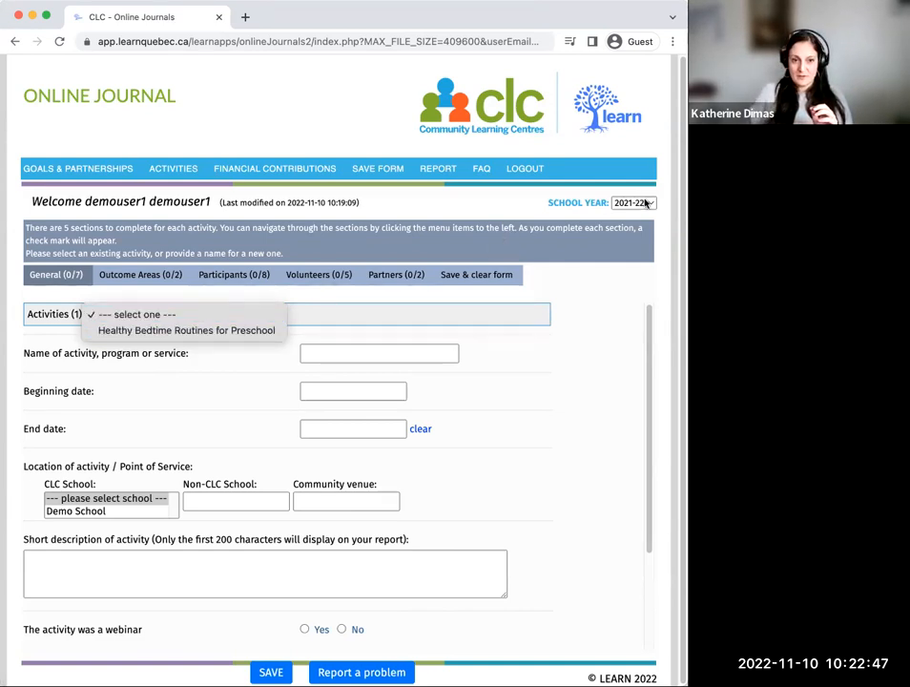
{"action": "left_click", "coordinate": [173, 331]}
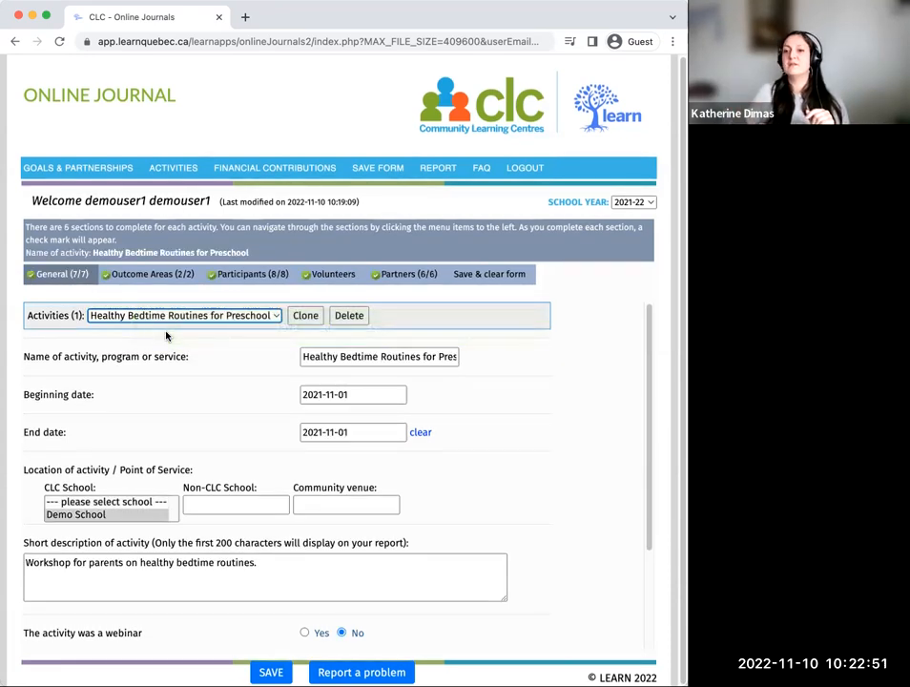
{"action": "left_click", "coordinate": [306, 316]}
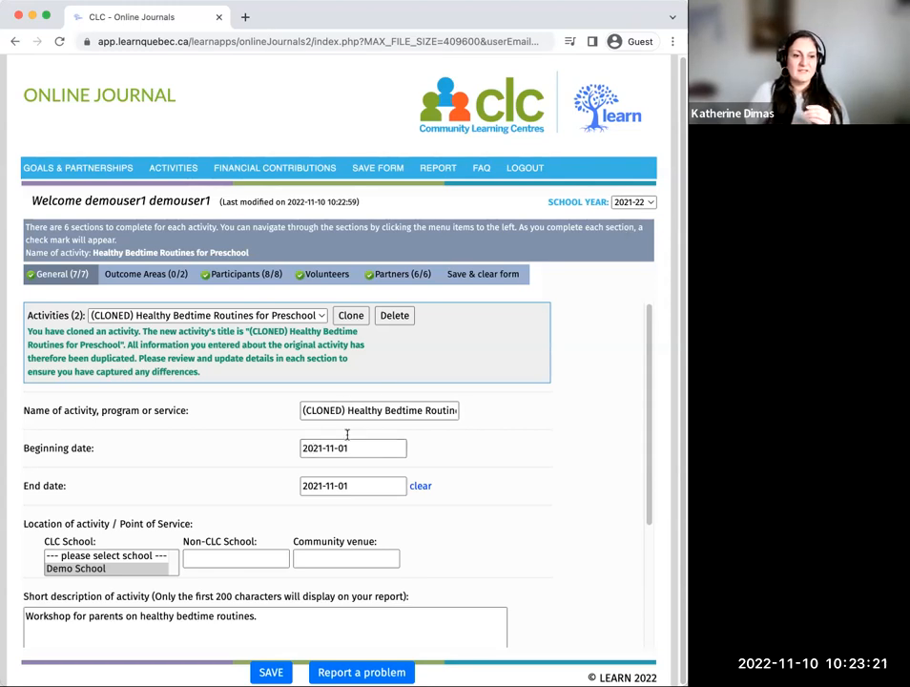
Step: Set the cloned activity's beginning date to 2022-11-09
{"action": "left_click", "coordinate": [336, 448]}
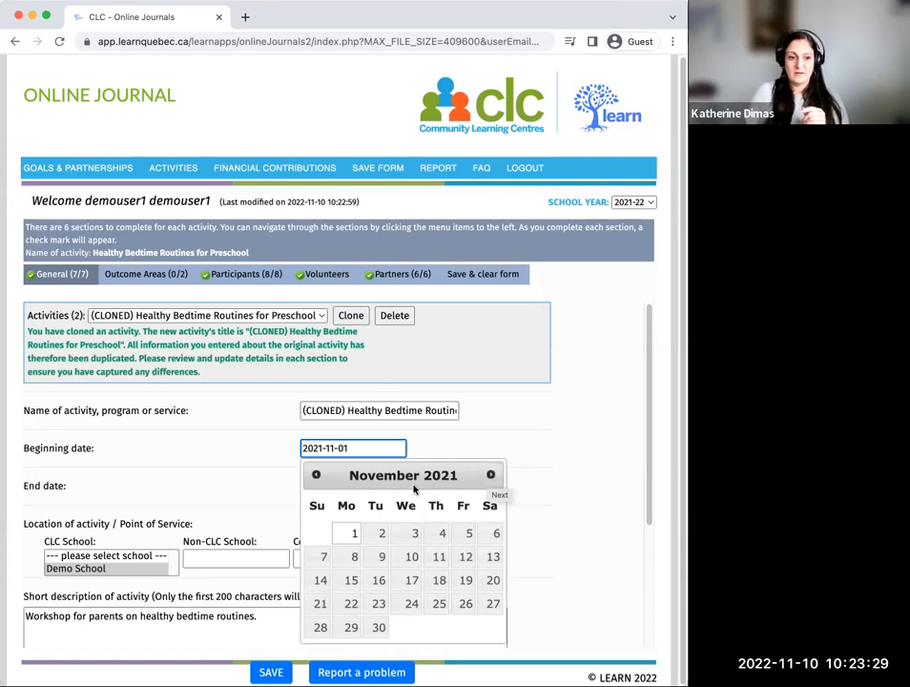
{"action": "left_click", "coordinate": [493, 474]}
{"action": "left_click", "coordinate": [492, 474]}
{"action": "left_click", "coordinate": [492, 474]}
{"action": "left_click", "coordinate": [492, 474]}
{"action": "left_click", "coordinate": [492, 474]}
{"action": "left_click", "coordinate": [492, 474]}
{"action": "left_click", "coordinate": [492, 474]}
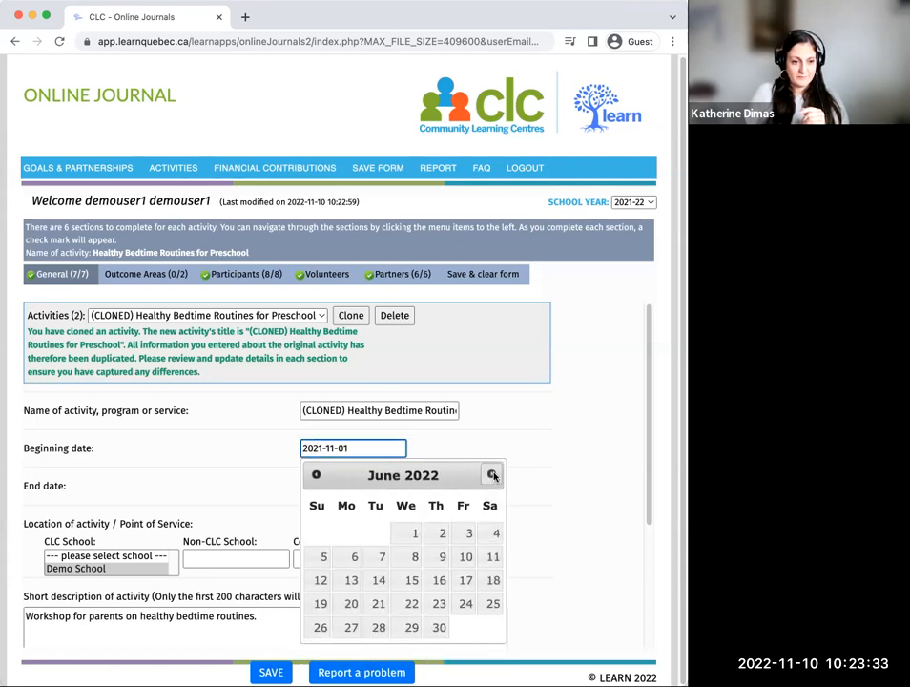
{"action": "left_click", "coordinate": [492, 474]}
{"action": "left_click", "coordinate": [492, 474]}
{"action": "left_click", "coordinate": [492, 474]}
{"action": "left_click", "coordinate": [492, 474]}
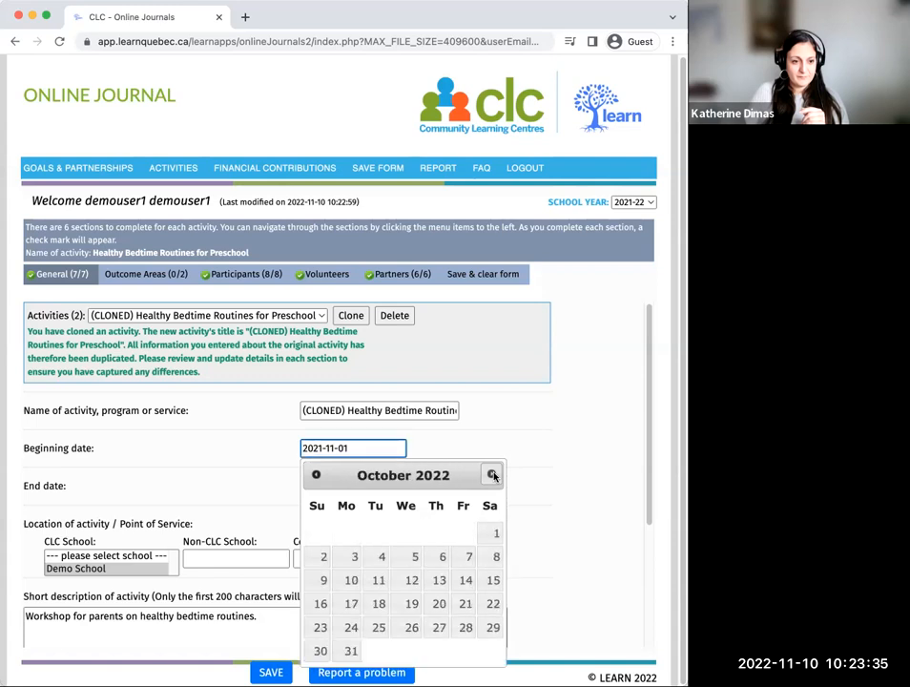
{"action": "left_click", "coordinate": [492, 474]}
{"action": "left_click", "coordinate": [415, 557]}
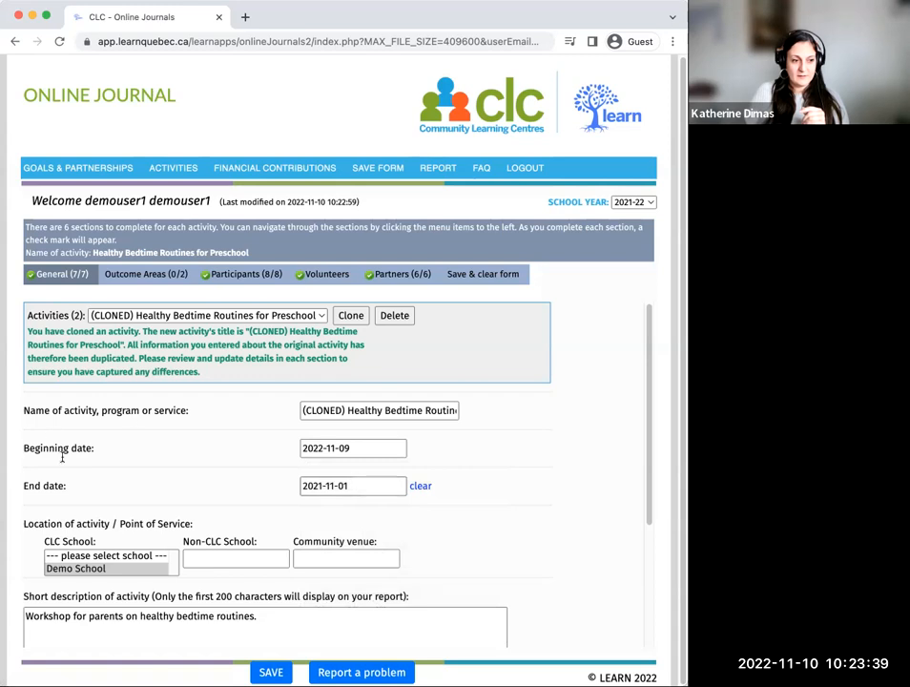
Step: Clear the cloned activity's end date and set it to 2022-11-09
{"action": "left_click", "coordinate": [360, 488]}
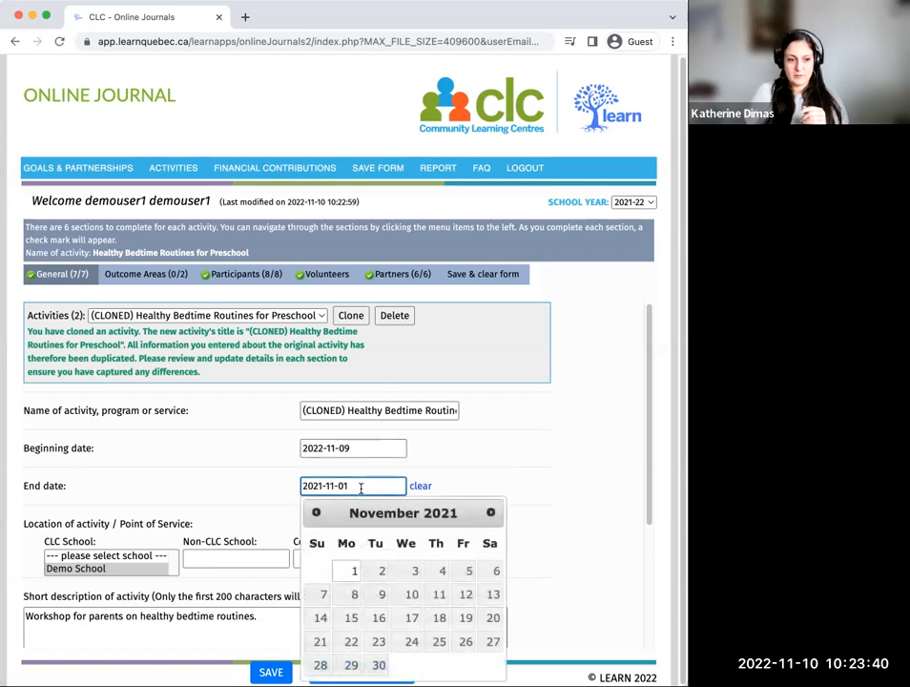
{"action": "left_click", "coordinate": [420, 486]}
{"action": "left_click", "coordinate": [325, 487]}
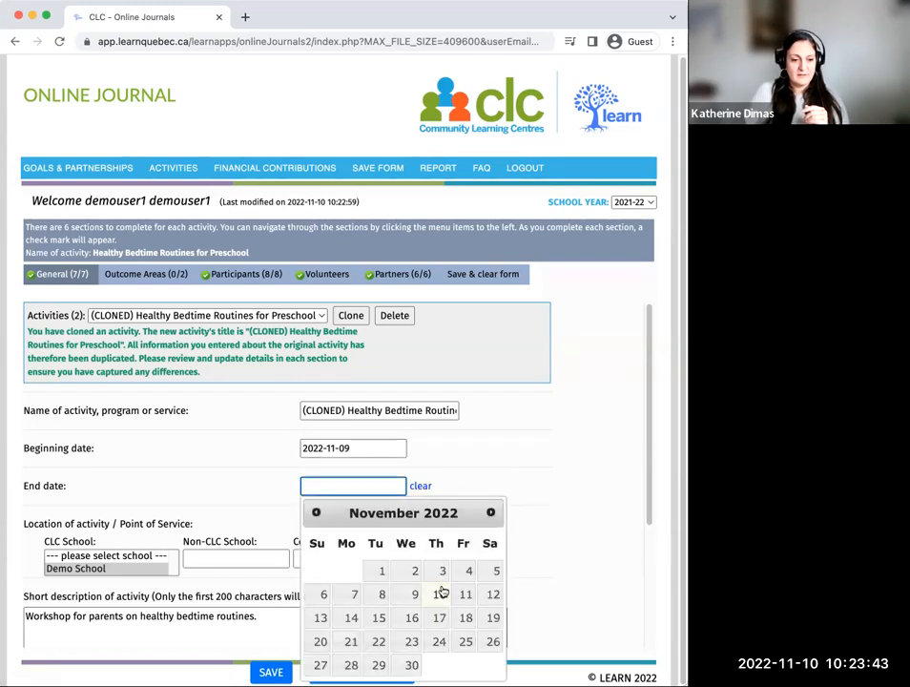
{"action": "left_click", "coordinate": [414, 594]}
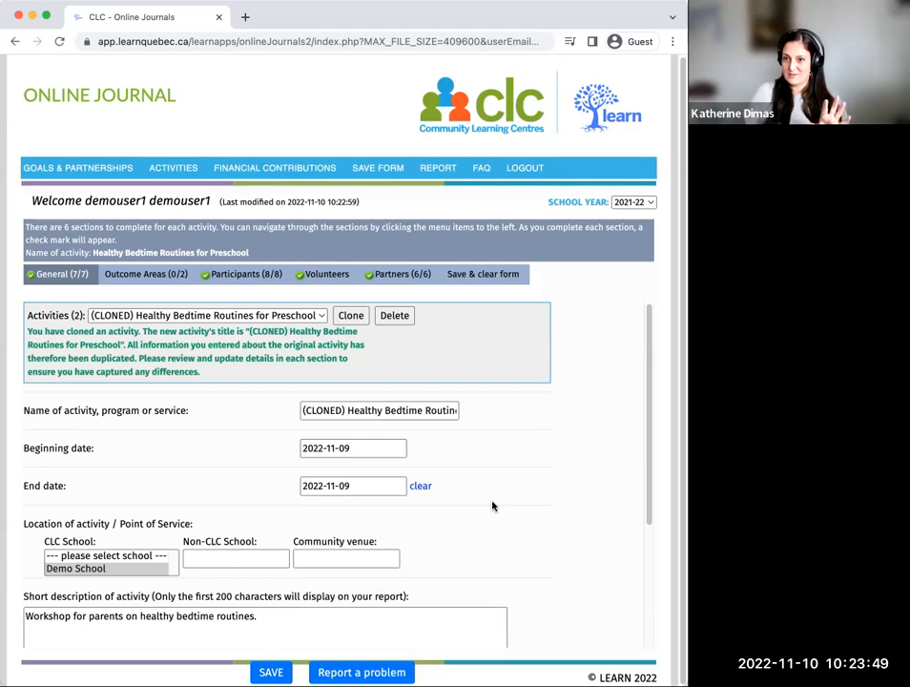
Step: Remove the "(CLONED)" prefix from the cloned activity's name and save the activity
{"action": "left_click", "coordinate": [346, 411]}
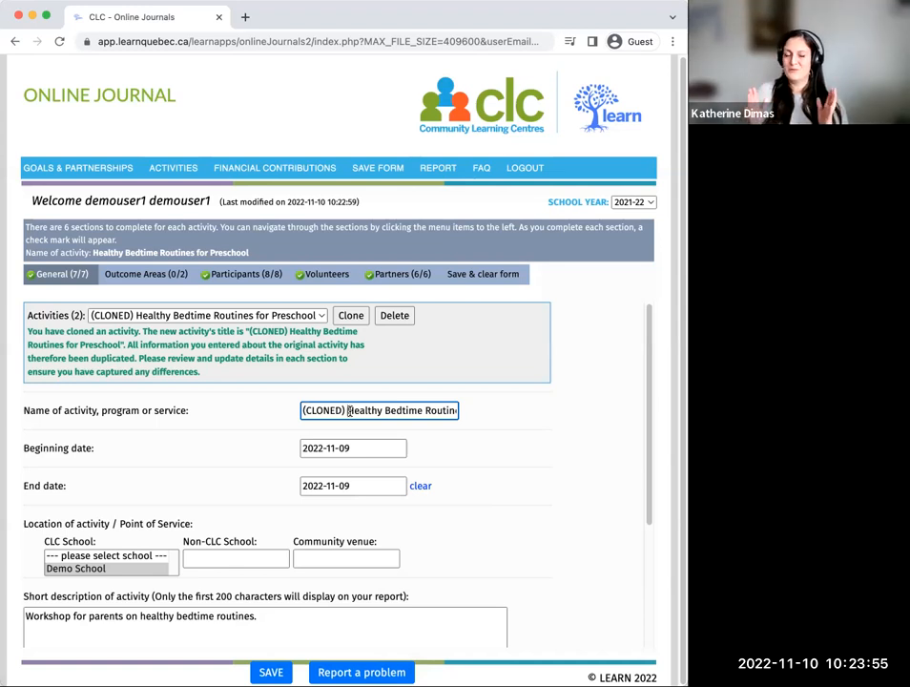
{"action": "left_click_drag", "start_coordinate": [350, 410], "coordinate": [276, 411]}
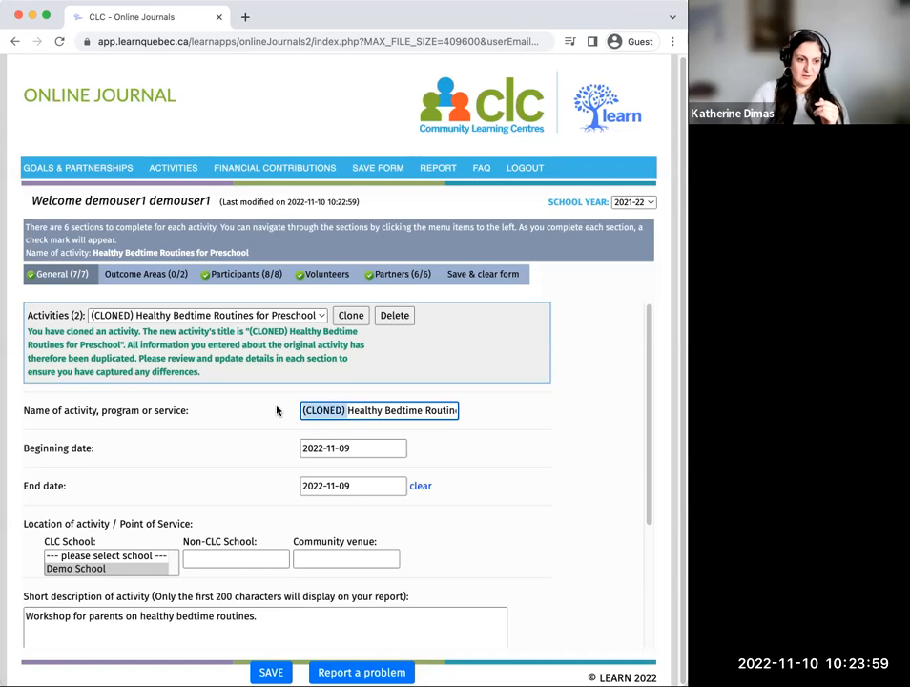
{"action": "key", "text": "BackSpace"}
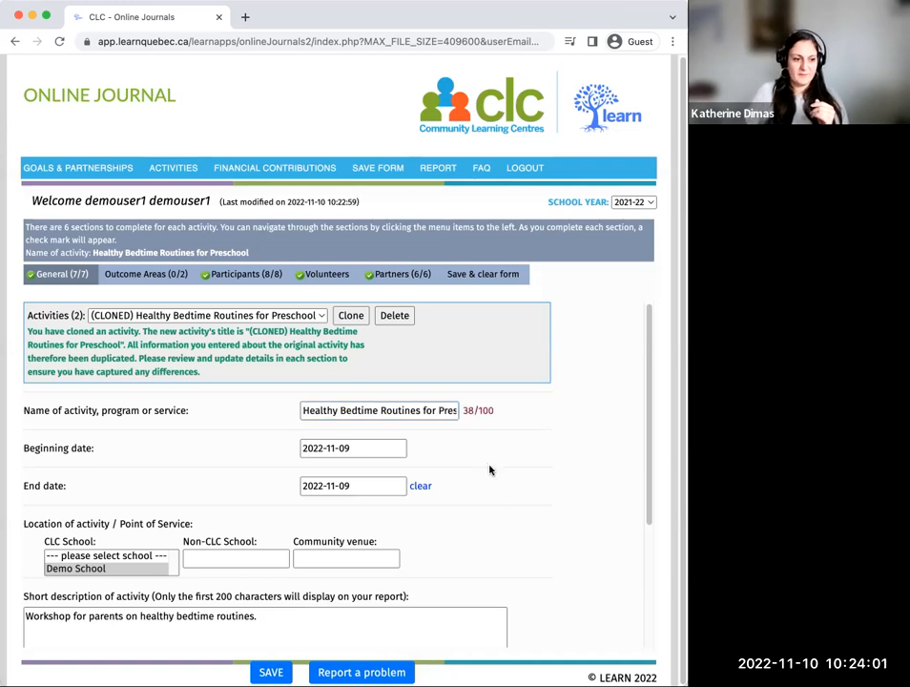
{"action": "scroll", "coordinate": [490, 469], "scroll_direction": "down", "scroll_amount": 3}
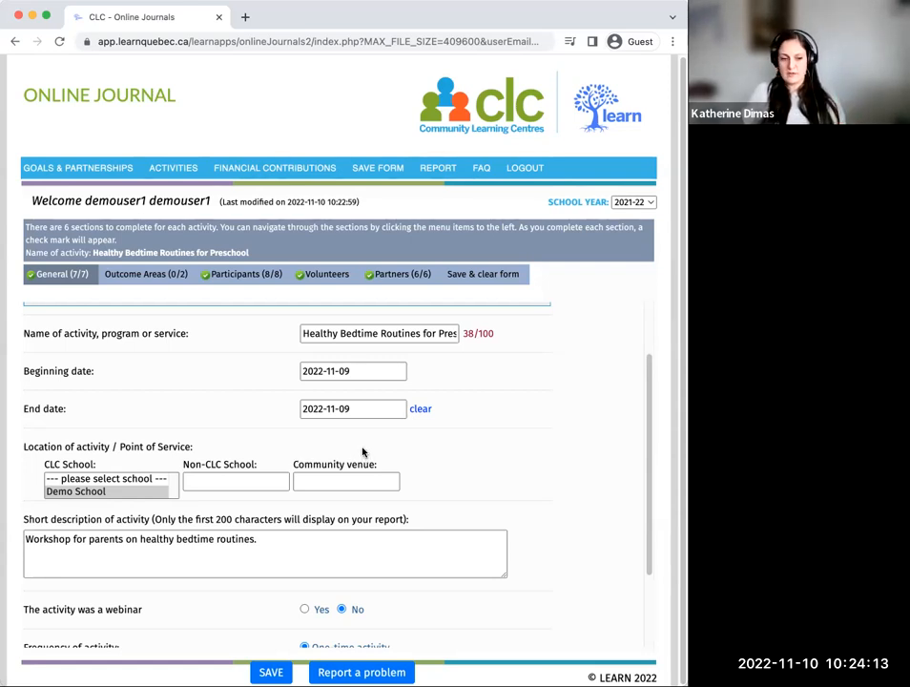
{"action": "left_click", "coordinate": [270, 671]}
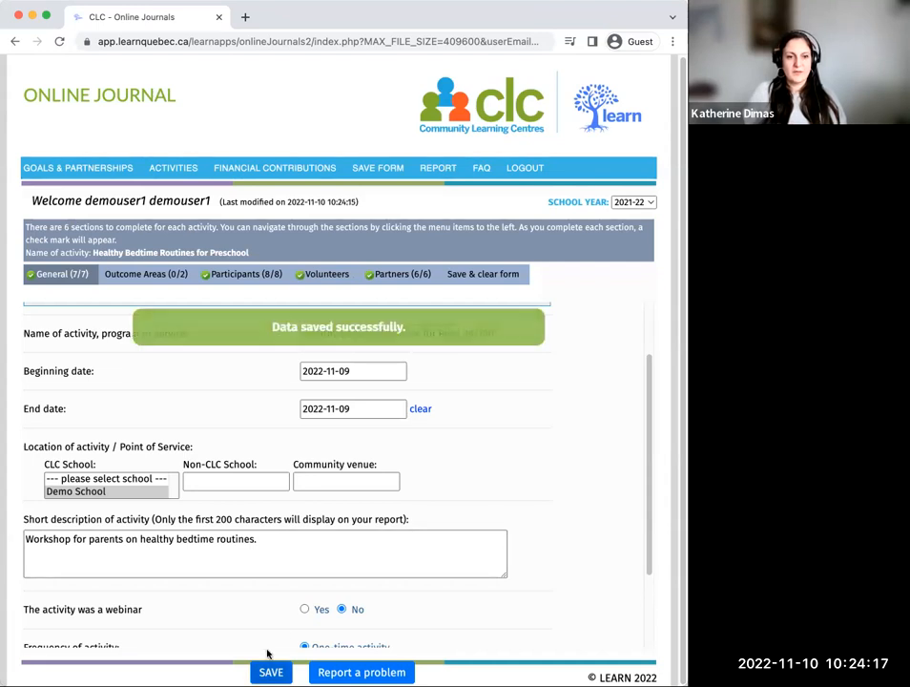
Step: Switch the school year to 2022-23 and check the list of activities for the cloned entry
{"action": "left_click", "coordinate": [644, 201]}
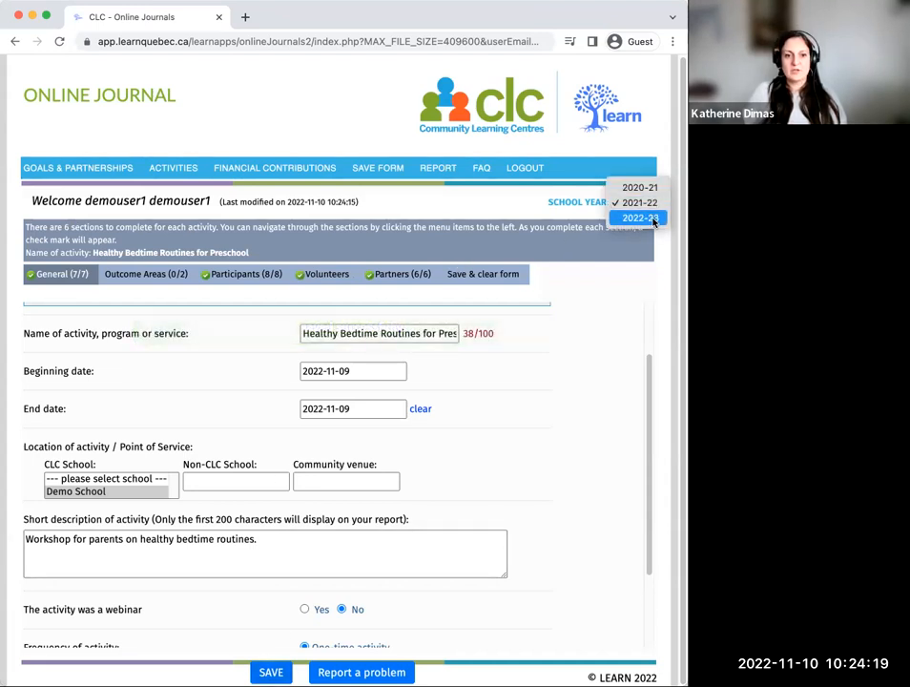
{"action": "left_click", "coordinate": [652, 219]}
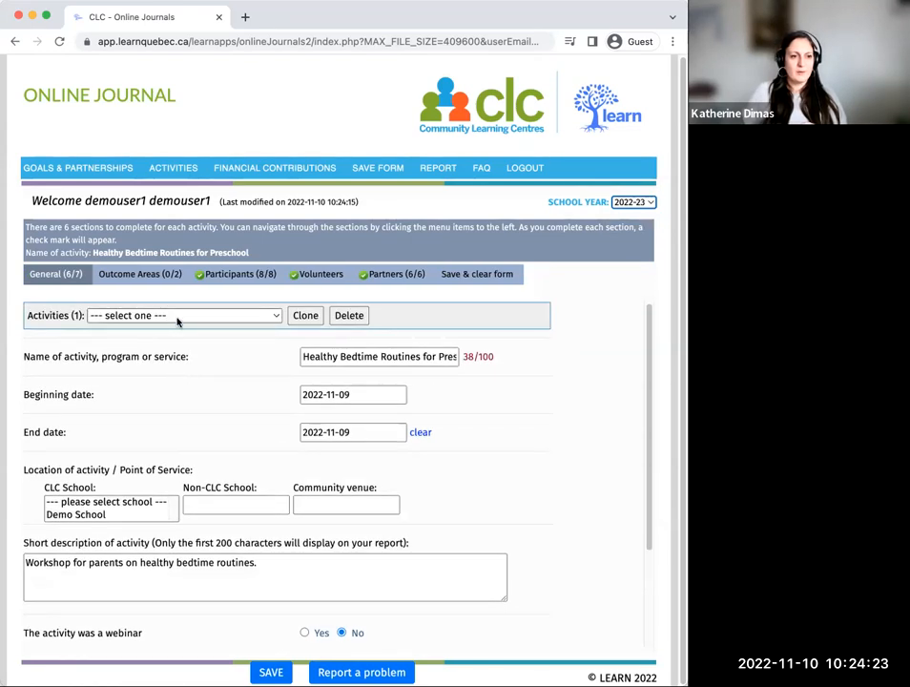
{"action": "left_click", "coordinate": [177, 318]}
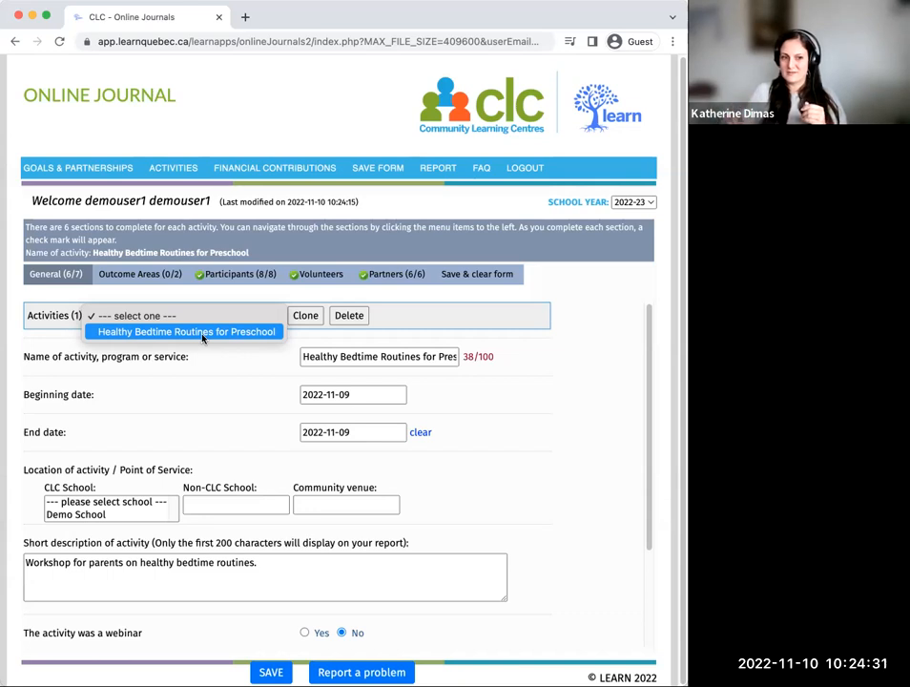
{"action": "left_click", "coordinate": [465, 318]}
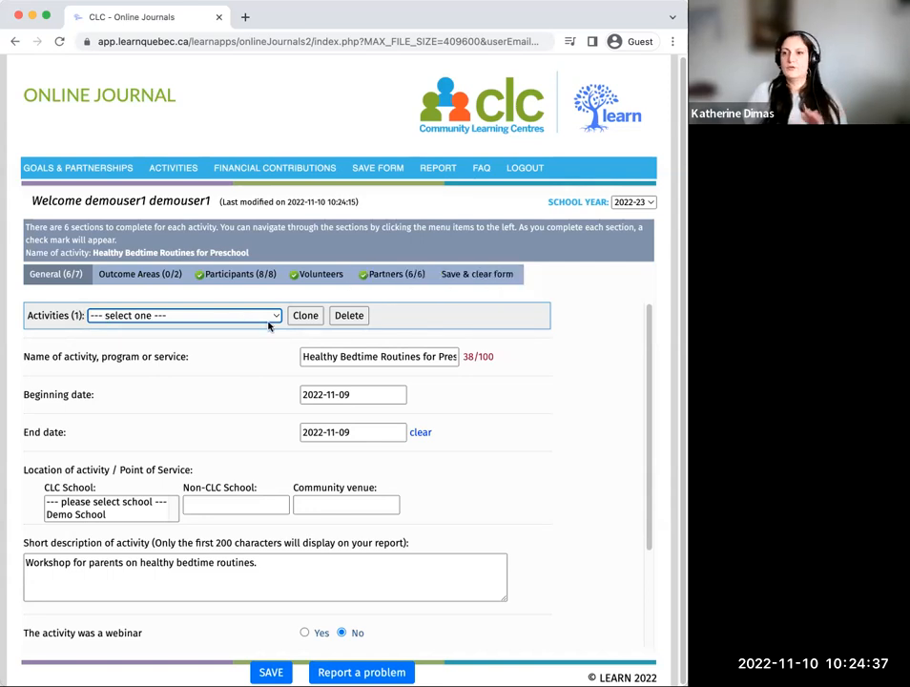
Step: Save and clear the current activity form, and name the new activity "Snack Fridge"
{"action": "left_click", "coordinate": [473, 282]}
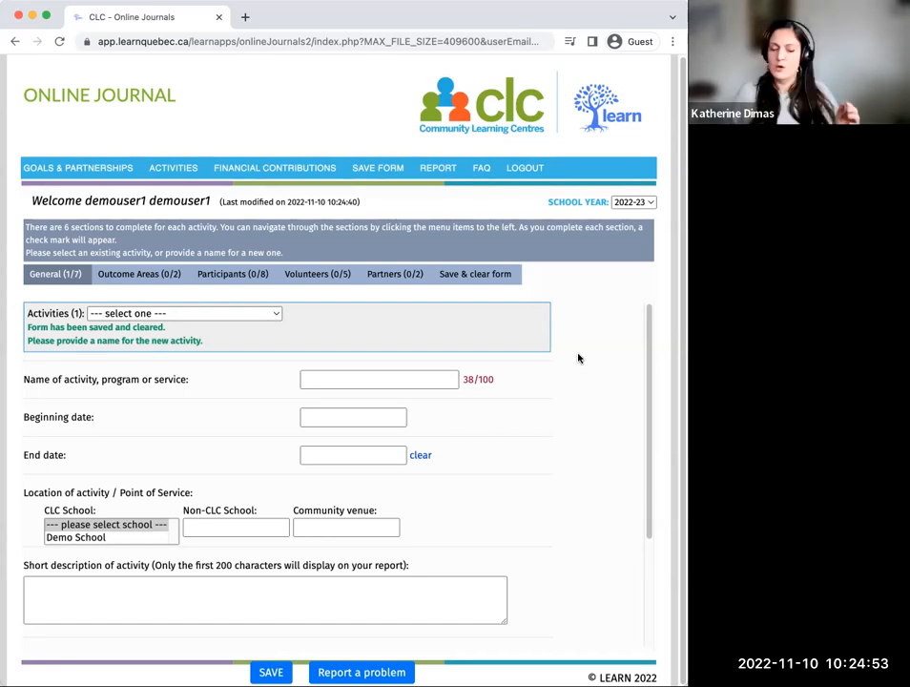
{"action": "left_click", "coordinate": [353, 382]}
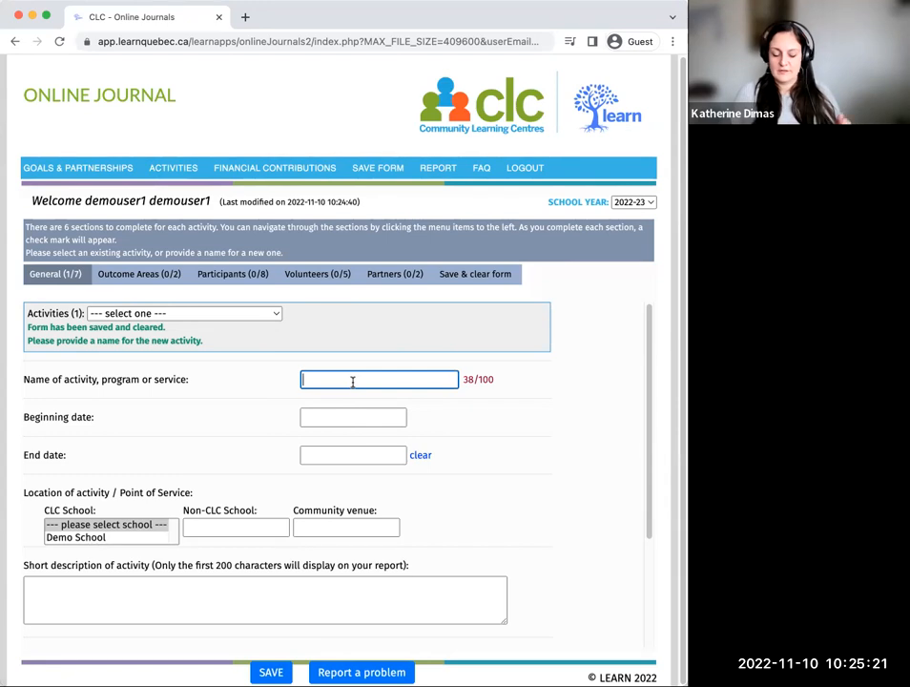
{"action": "type", "text": "Snack "}
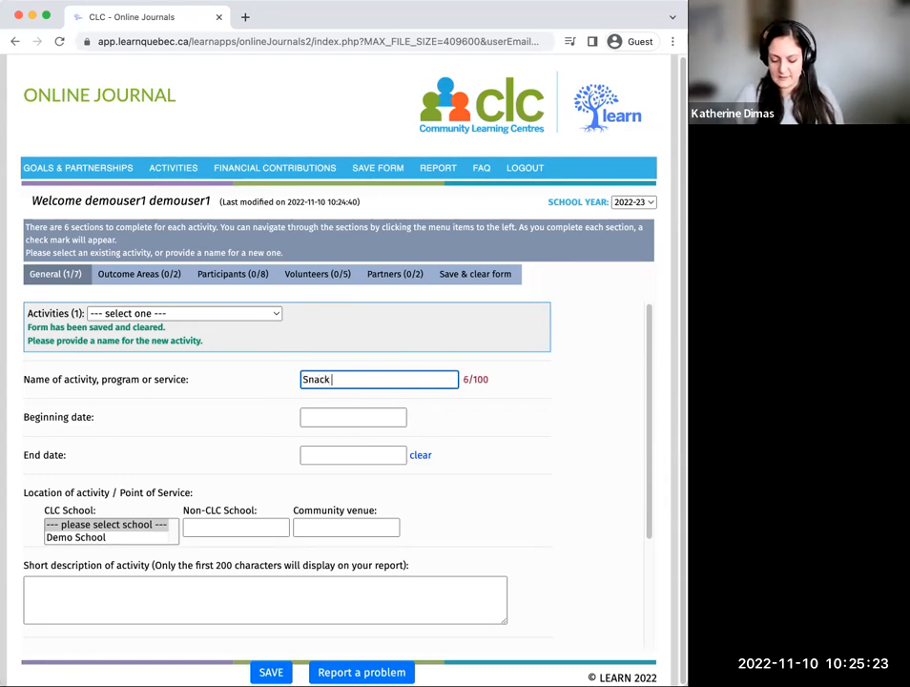
{"action": "type", "text": "Fridge"}
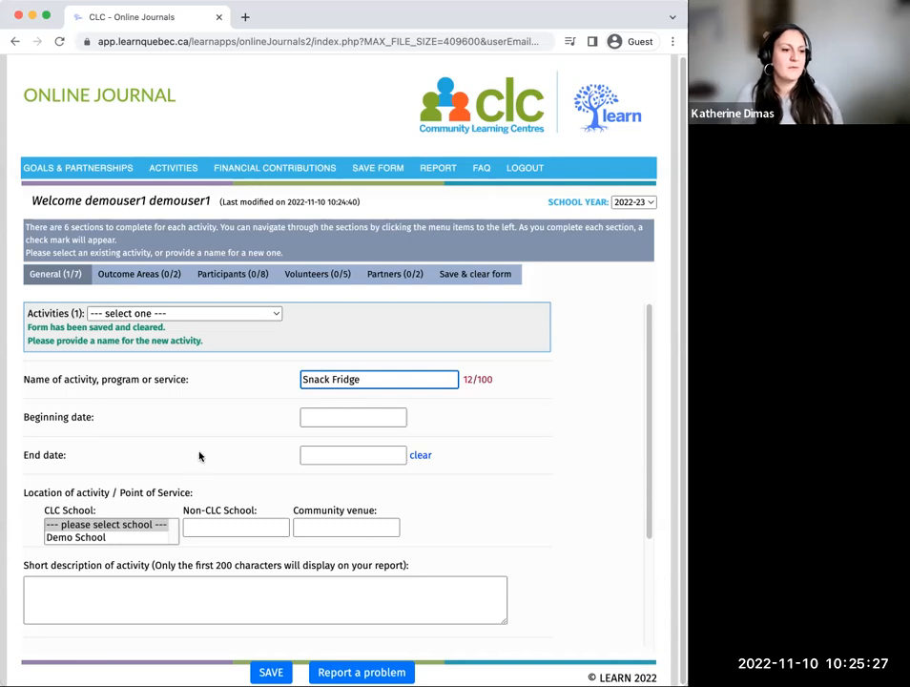
Step: Set the new activity's beginning date to 2022-10-03 and its end date to 2022-11-10
{"action": "left_click", "coordinate": [331, 412]}
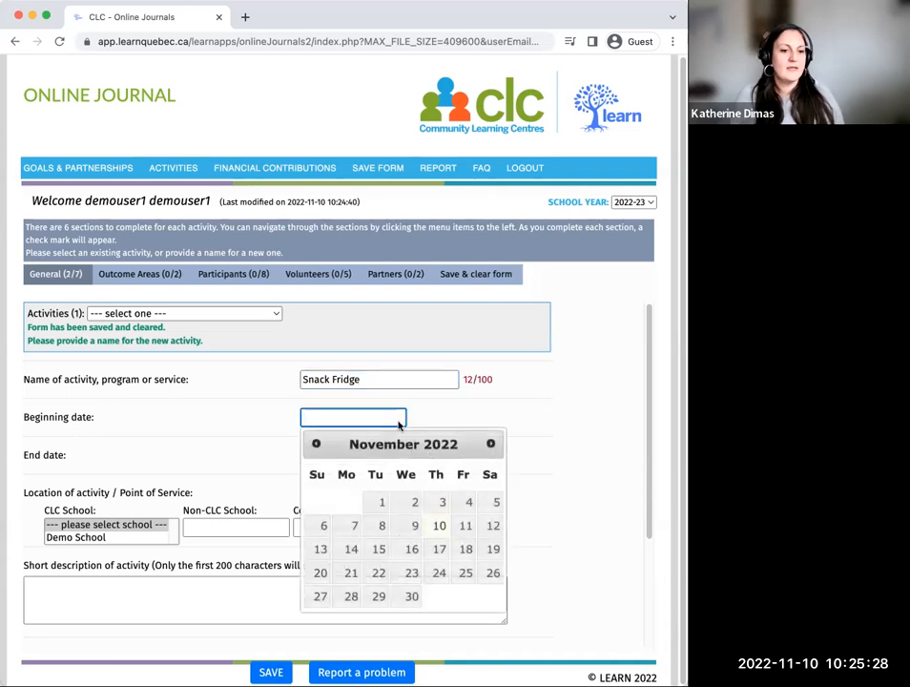
{"action": "left_click", "coordinate": [316, 443]}
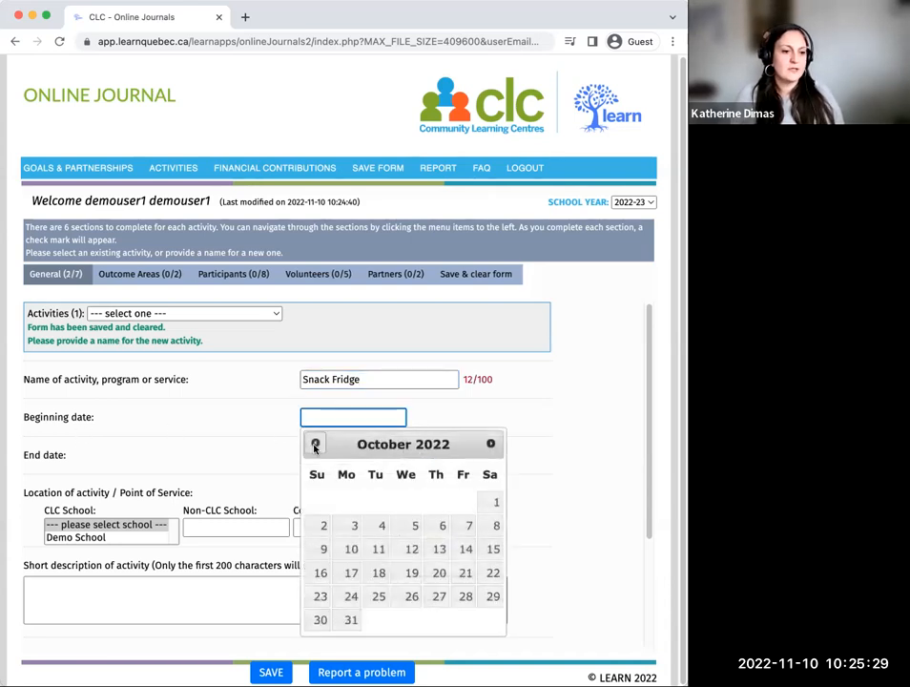
{"action": "left_click", "coordinate": [351, 530]}
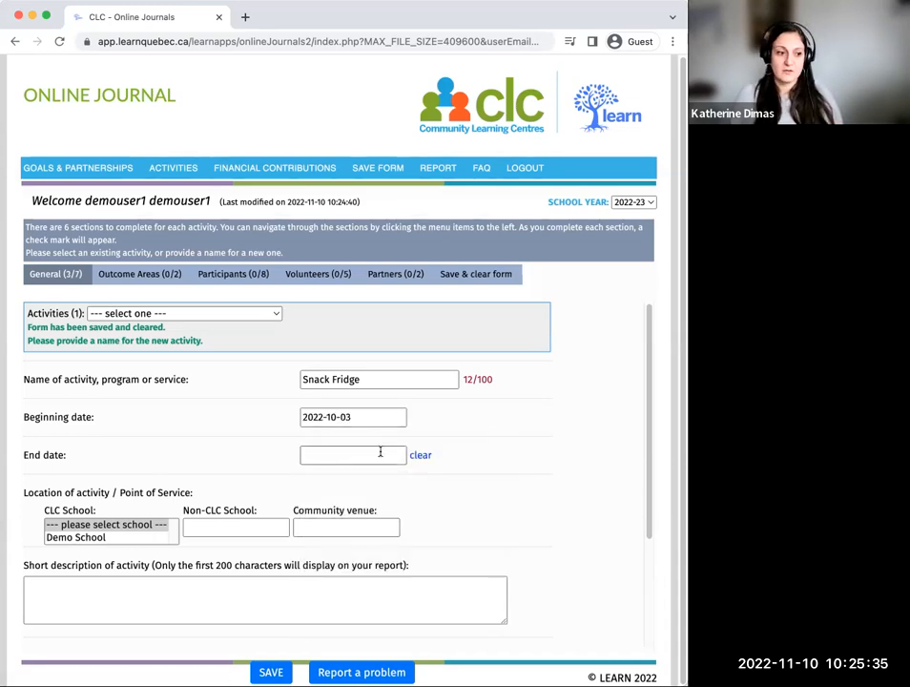
{"action": "left_click", "coordinate": [380, 453]}
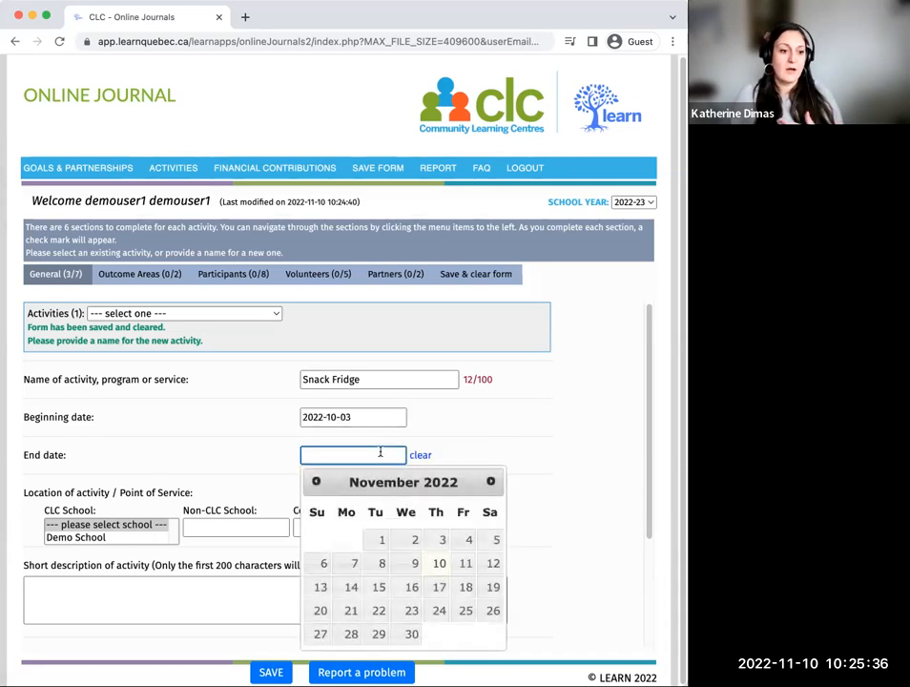
{"action": "left_click", "coordinate": [486, 430]}
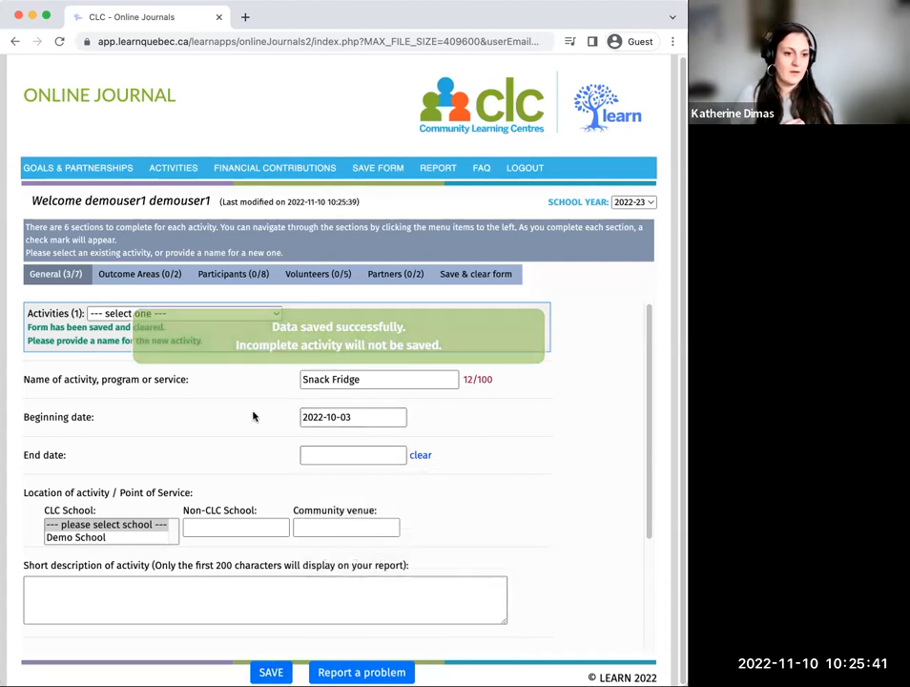
{"action": "scroll", "coordinate": [280, 410], "scroll_direction": "down", "scroll_amount": 1}
{"action": "left_click", "coordinate": [340, 412]}
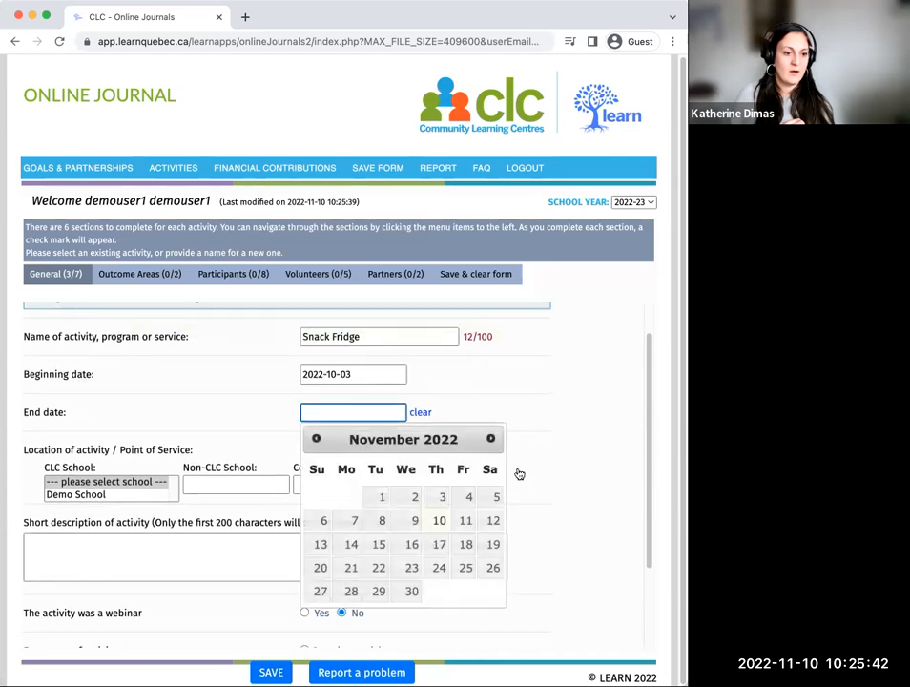
{"action": "left_click", "coordinate": [439, 521]}
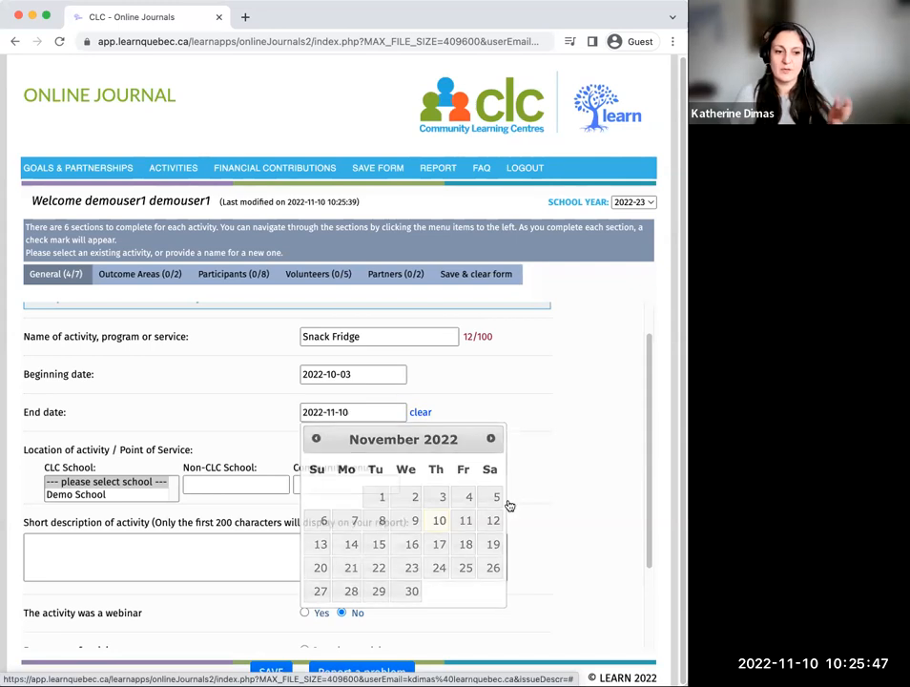
Step: Choose Demo School as the CLC school for the activity's location
{"action": "scroll", "coordinate": [440, 462], "scroll_direction": "down", "scroll_amount": 1}
{"action": "scroll", "coordinate": [440, 461], "scroll_direction": "down", "scroll_amount": 1}
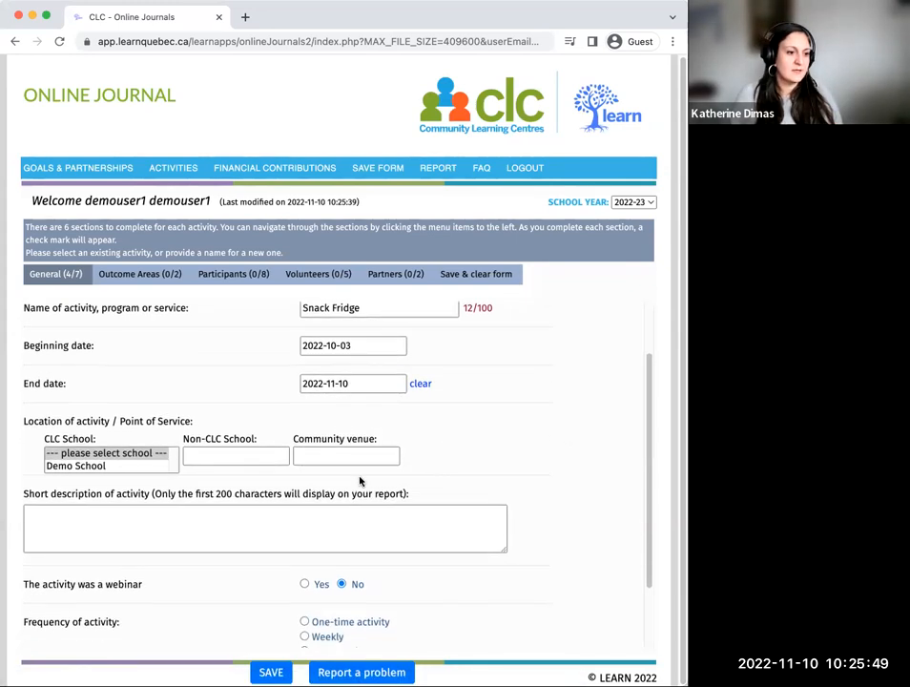
{"action": "left_click_drag", "start_coordinate": [26, 421], "coordinate": [199, 423]}
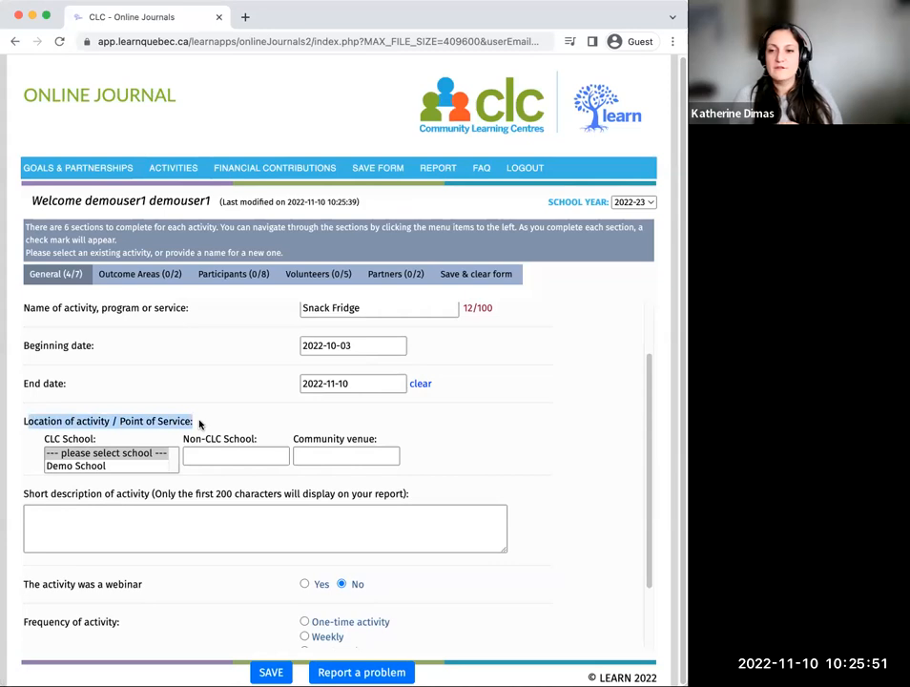
{"action": "left_click", "coordinate": [89, 465]}
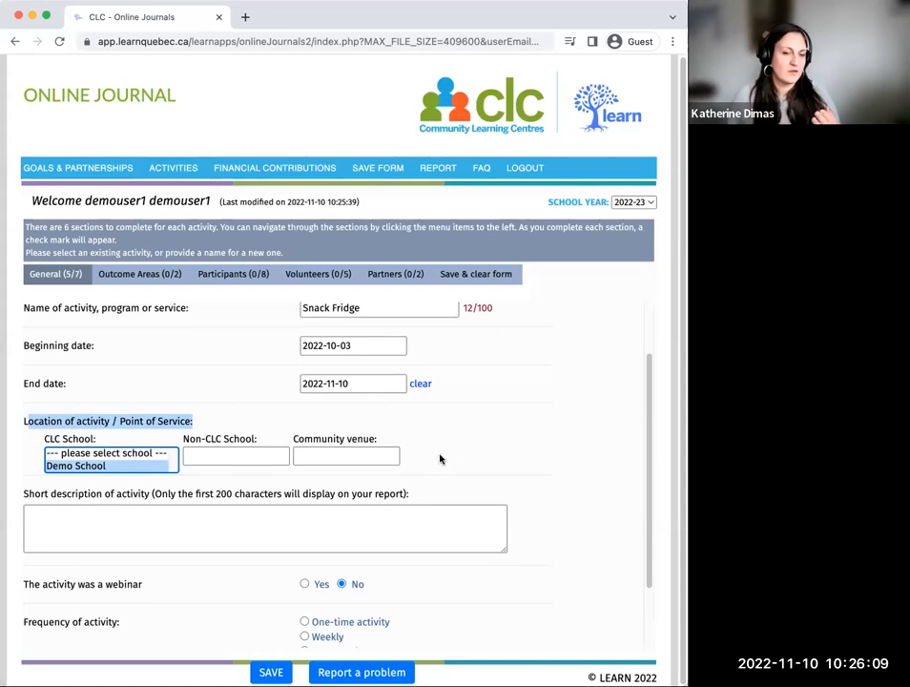
Step: Enter the short description "Mini fridge with fresh snacks available to students thanks to a donation from an alumni and a food grant."
{"action": "scroll", "coordinate": [110, 487], "scroll_direction": "down", "scroll_amount": 2}
{"action": "left_click", "coordinate": [67, 449]}
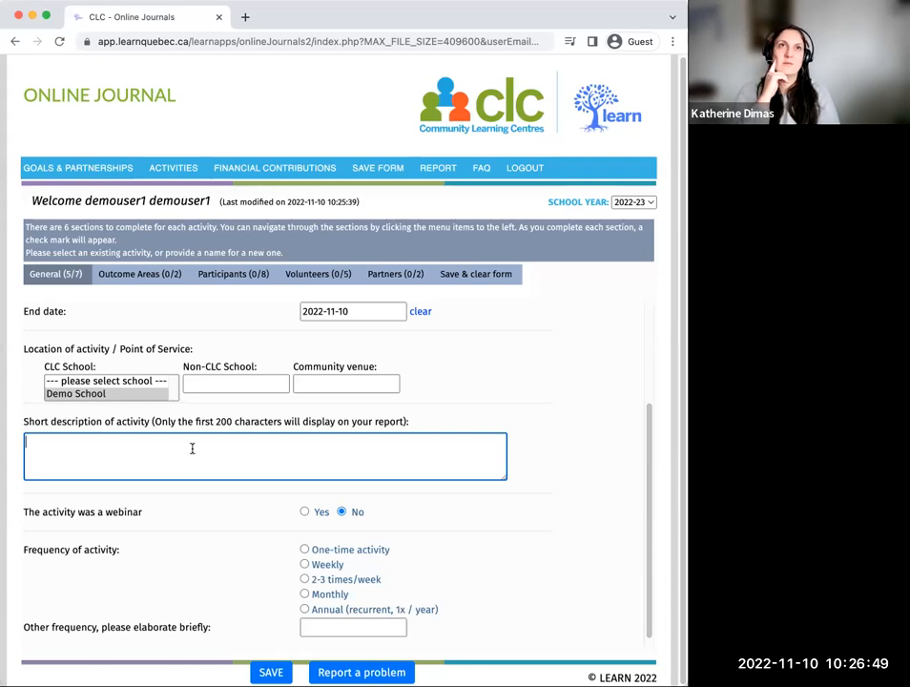
{"action": "type", "text": "Mini frid"}
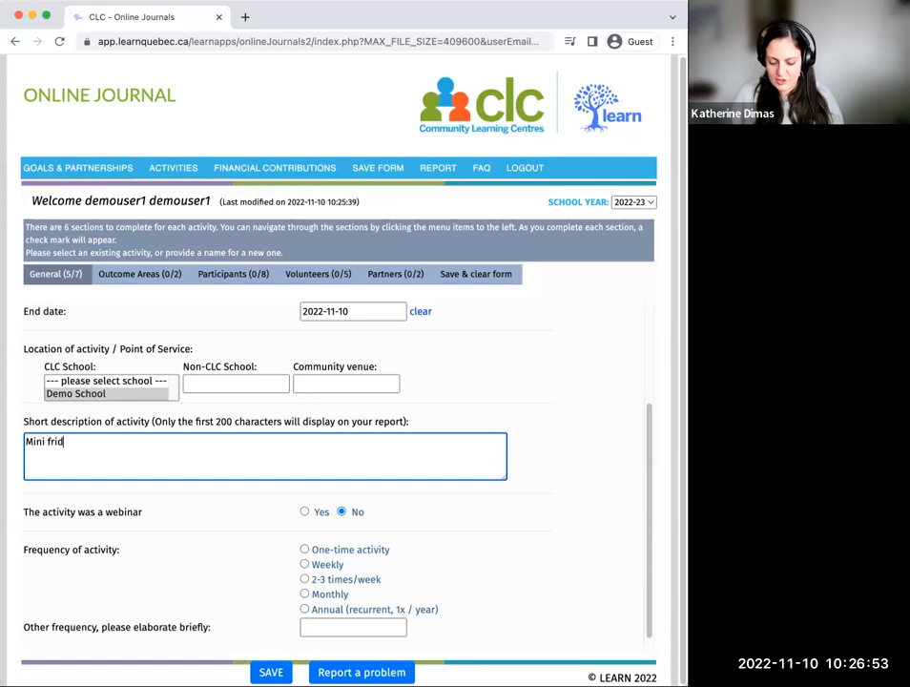
{"action": "type", "text": "ge with fre"}
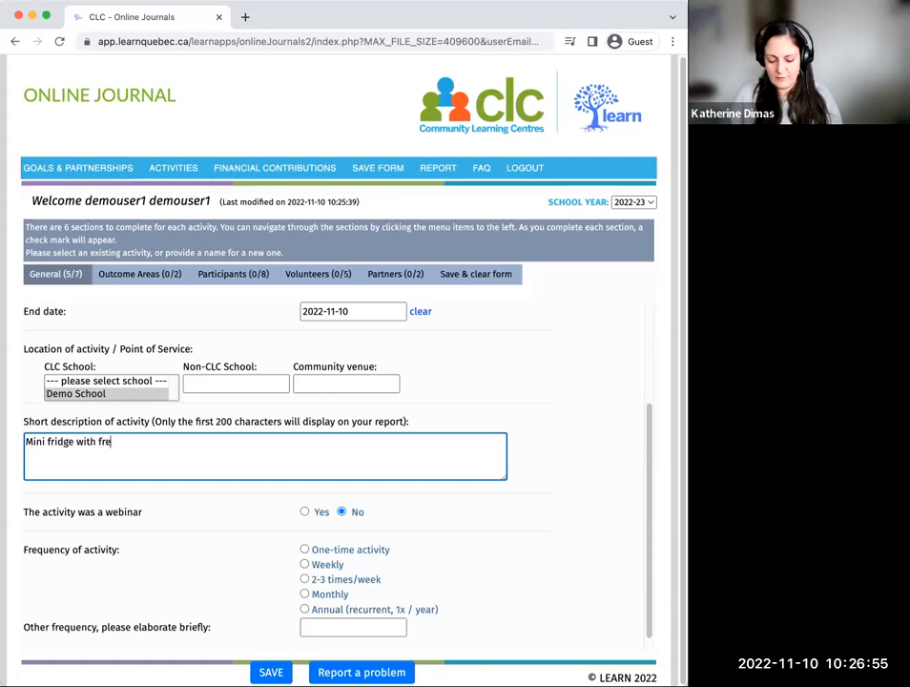
{"action": "type", "text": "sh snacks"}
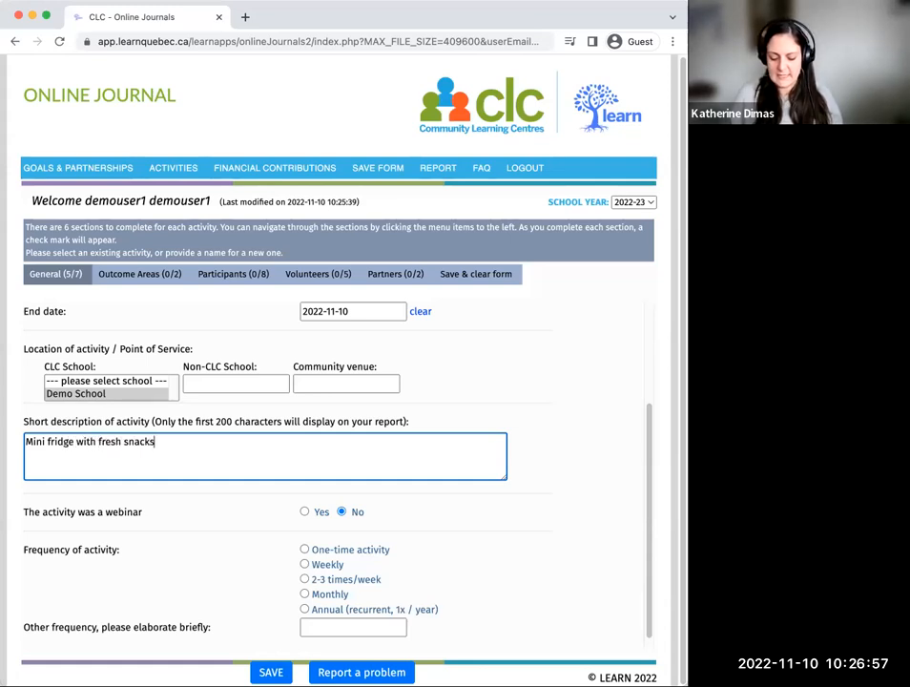
{"action": "type", "text": " av"}
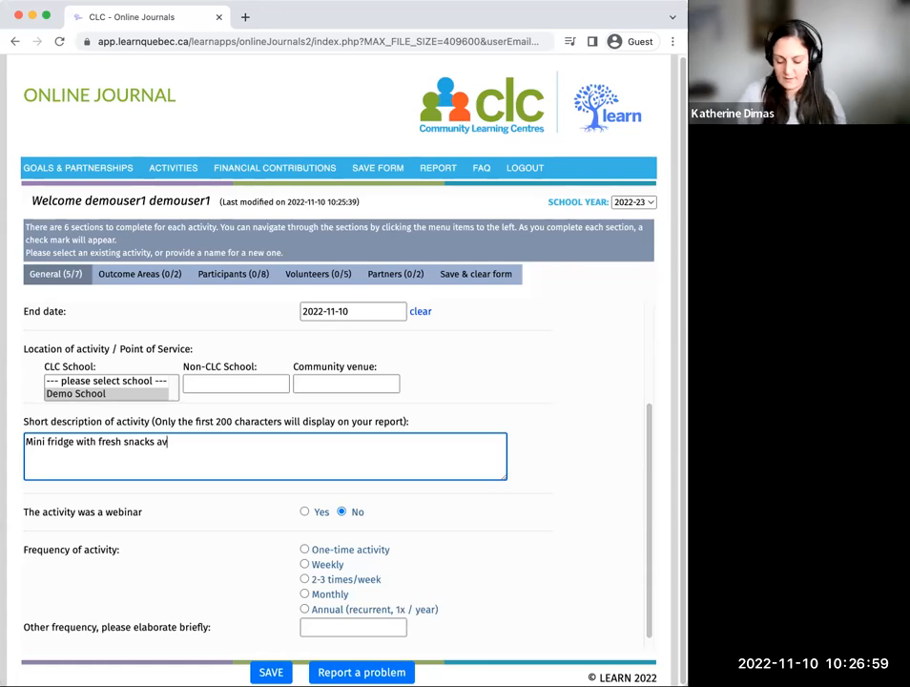
{"action": "type", "text": "ailable to s"}
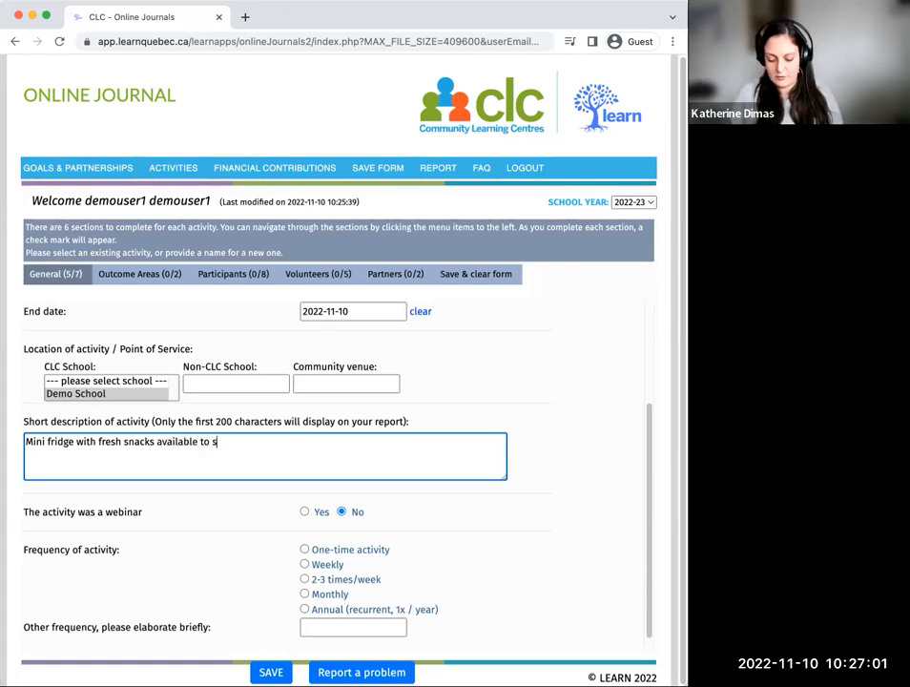
{"action": "type", "text": "tudents"}
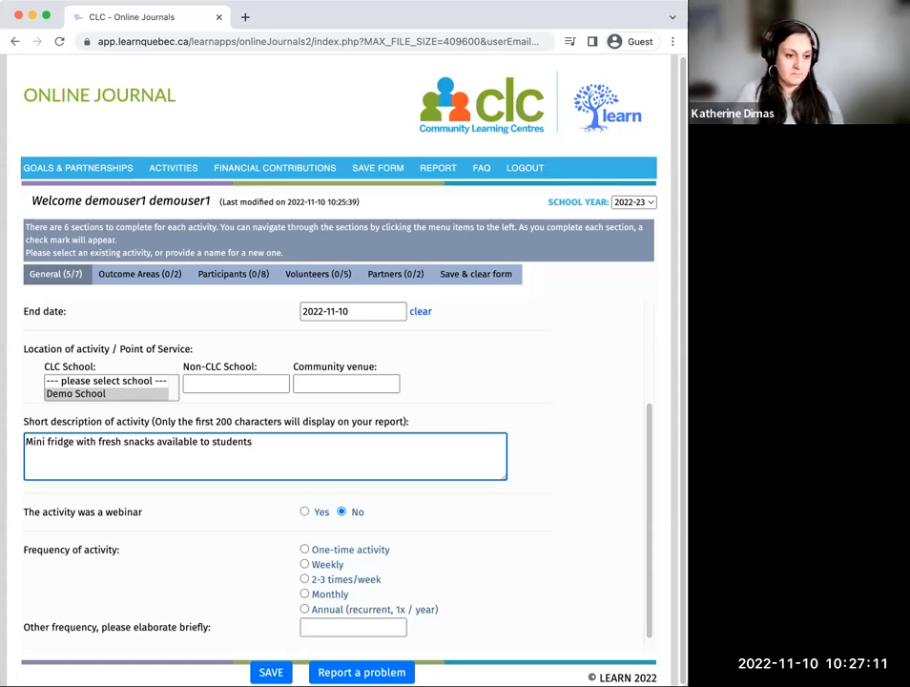
{"action": "type", "text": "thanks to a donation from an alumni an"}
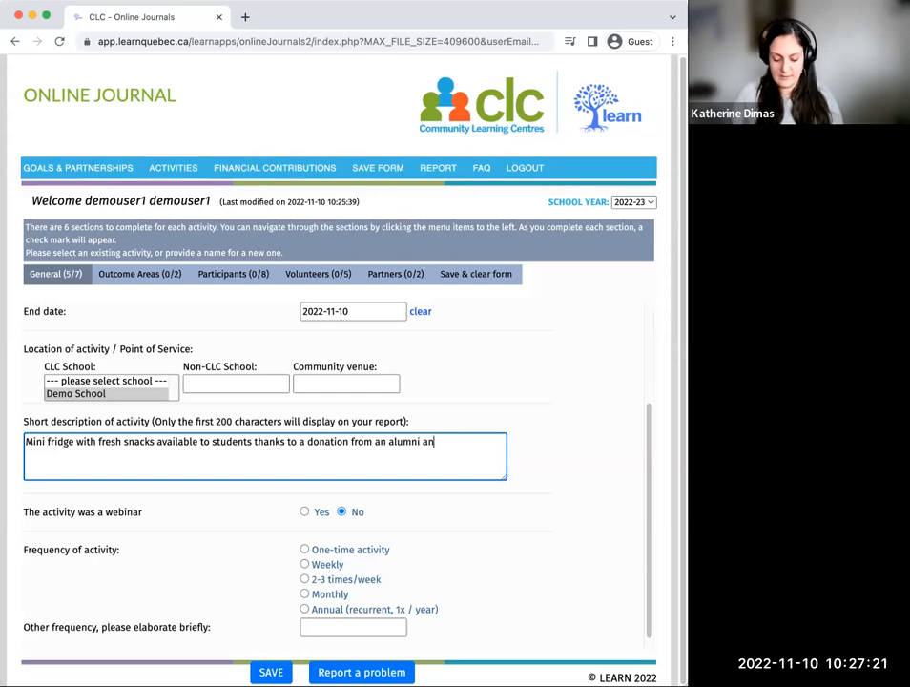
{"action": "type", "text": "d a food grant."}
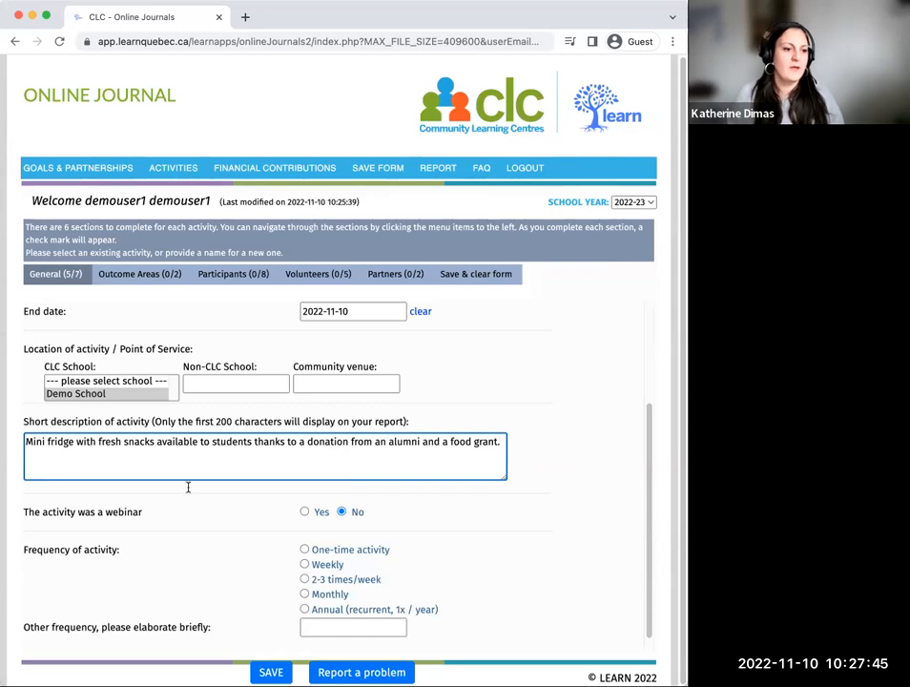
Step: Set the activity's frequency to 2-3 times/week and save the general section
{"action": "scroll", "coordinate": [221, 457], "scroll_direction": "down", "scroll_amount": 1}
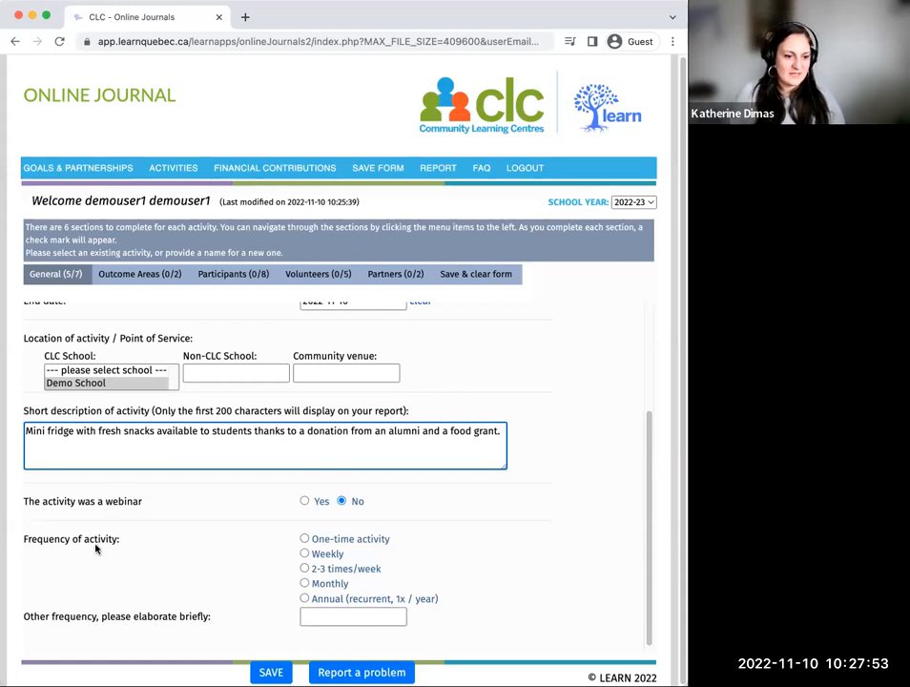
{"action": "left_click", "coordinate": [304, 569]}
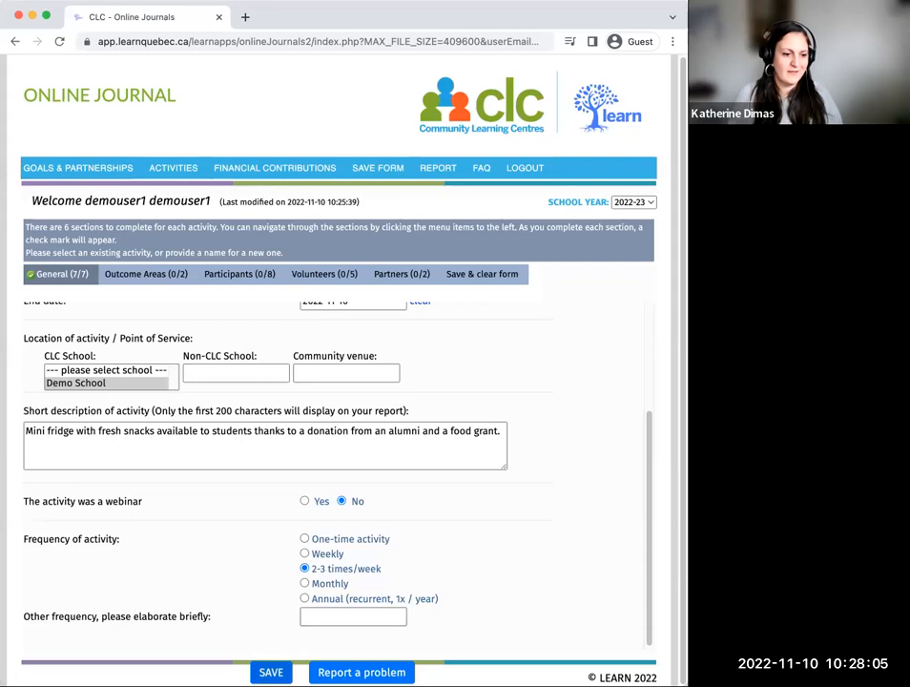
{"action": "left_click", "coordinate": [275, 670]}
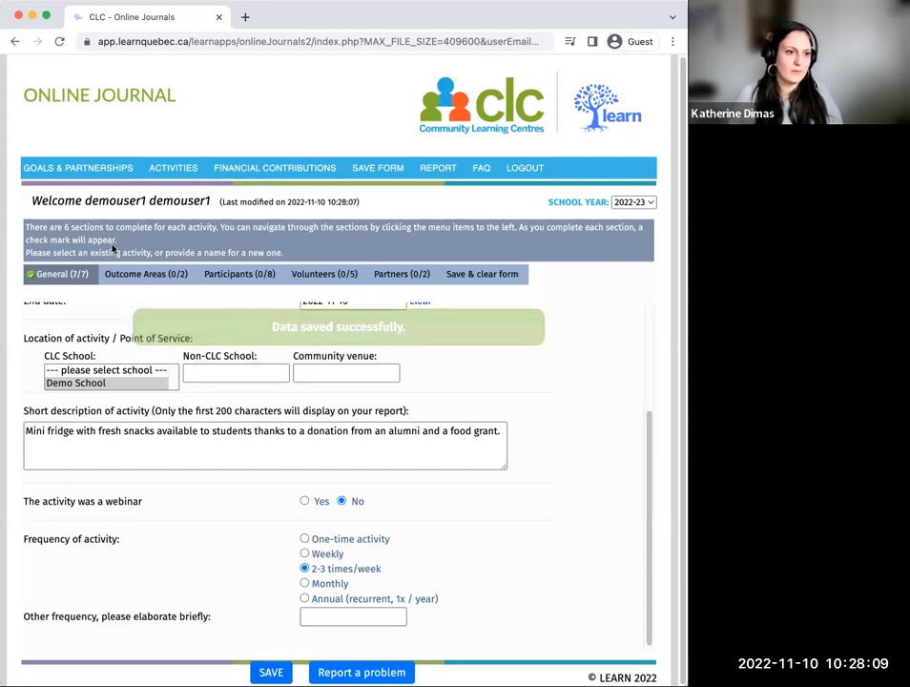
Step: Select "Health and well-being" under Student Success, Engagement & Well-Being as the activity's outcome area and save
{"action": "left_click", "coordinate": [150, 279]}
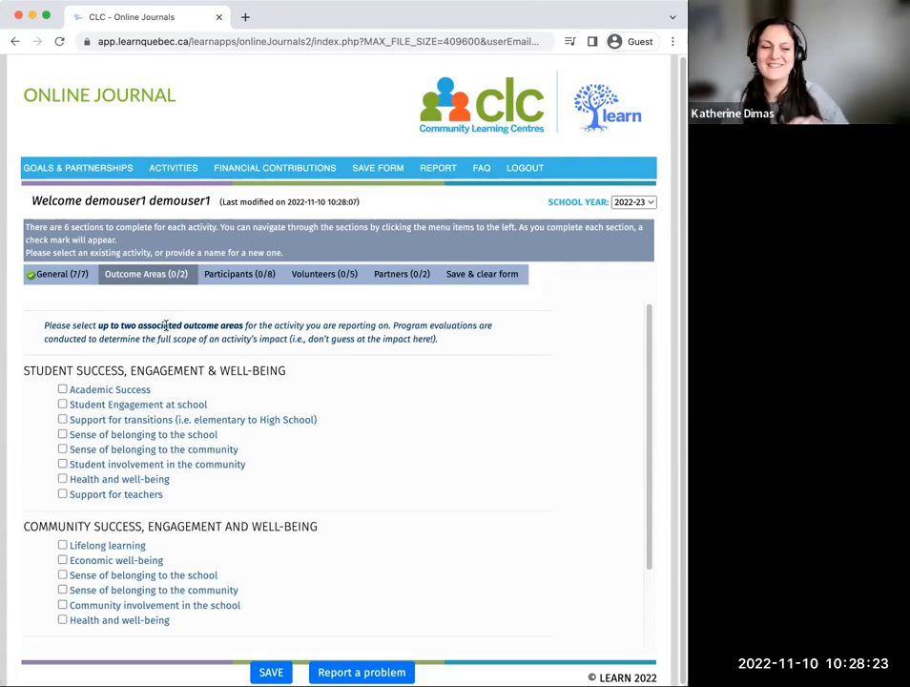
{"action": "scroll", "coordinate": [163, 328], "scroll_direction": "down", "scroll_amount": 2}
{"action": "scroll", "coordinate": [165, 328], "scroll_direction": "up", "scroll_amount": 1}
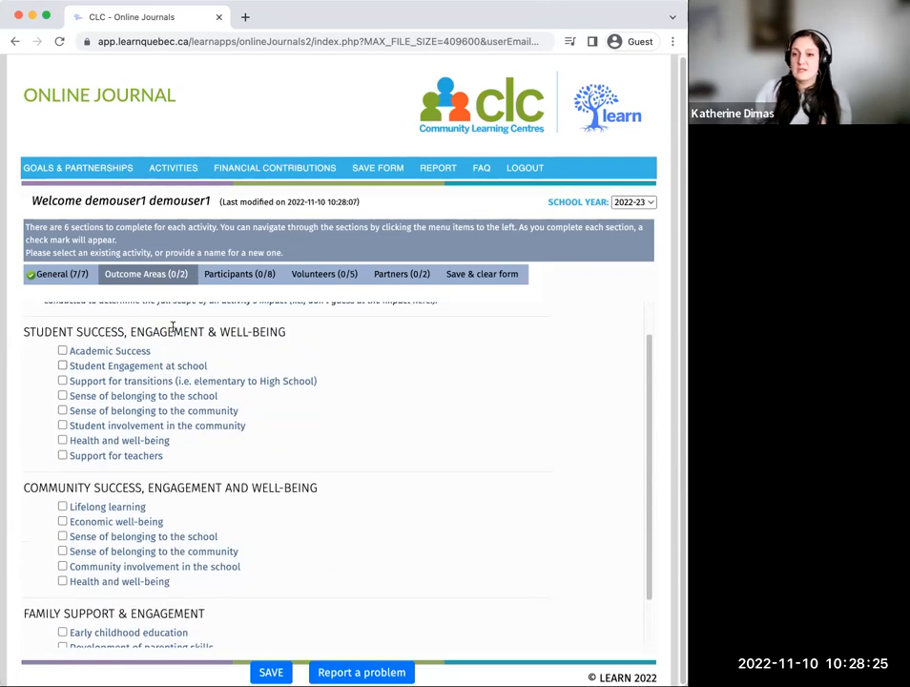
{"action": "scroll", "coordinate": [175, 327], "scroll_direction": "up", "scroll_amount": 1}
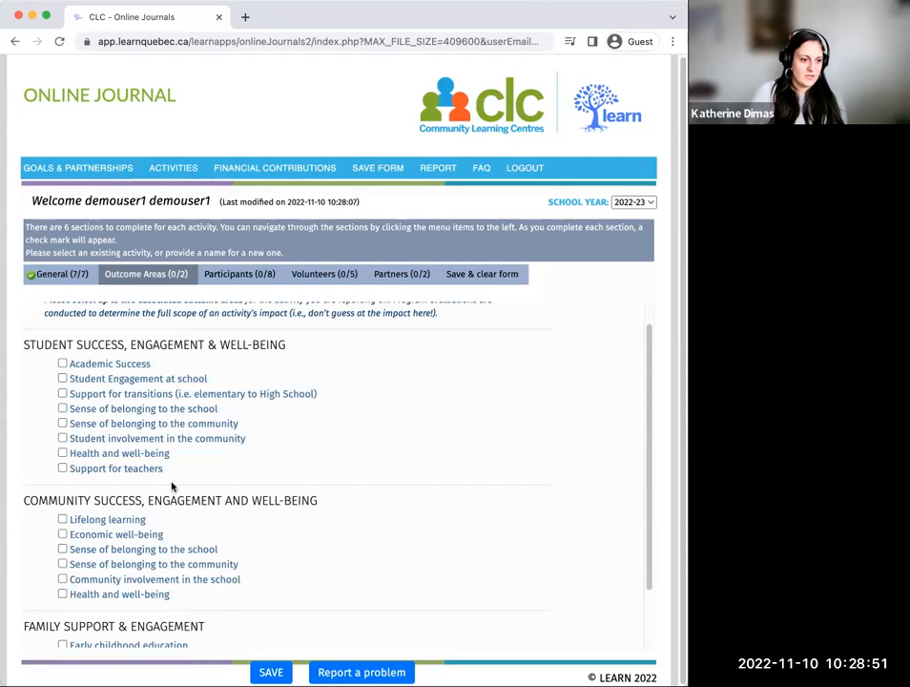
{"action": "scroll", "coordinate": [173, 493], "scroll_direction": "down", "scroll_amount": 3}
{"action": "scroll", "coordinate": [174, 500], "scroll_direction": "up", "scroll_amount": 3}
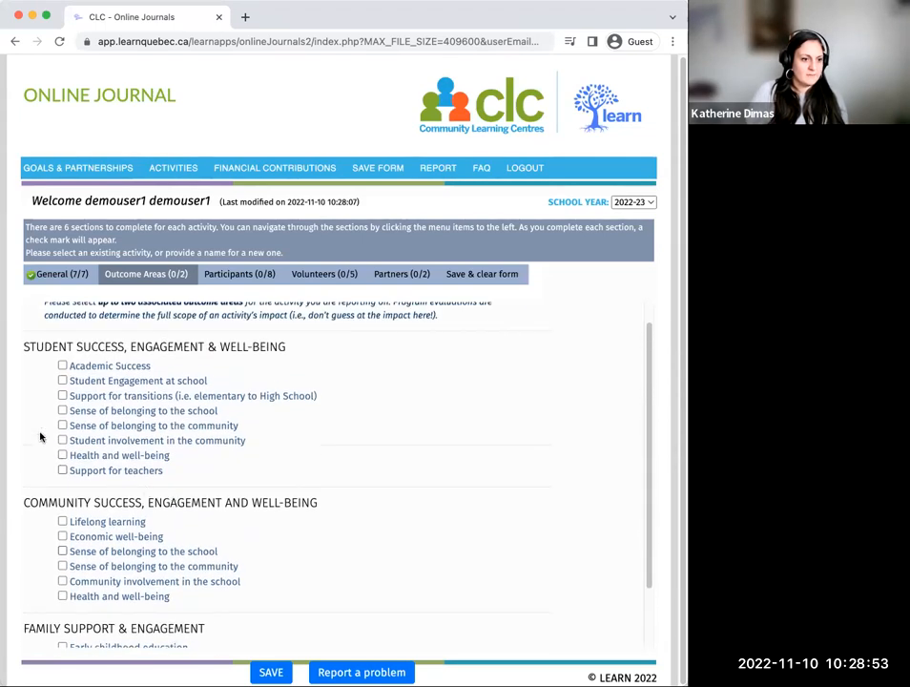
{"action": "left_click", "coordinate": [62, 455]}
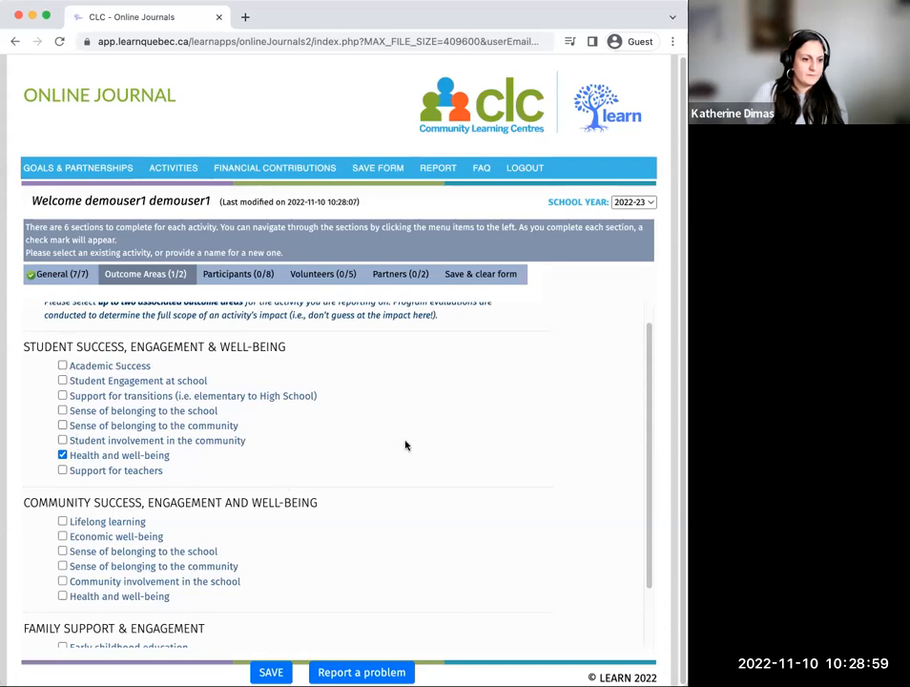
{"action": "scroll", "coordinate": [405, 445], "scroll_direction": "down", "scroll_amount": 2}
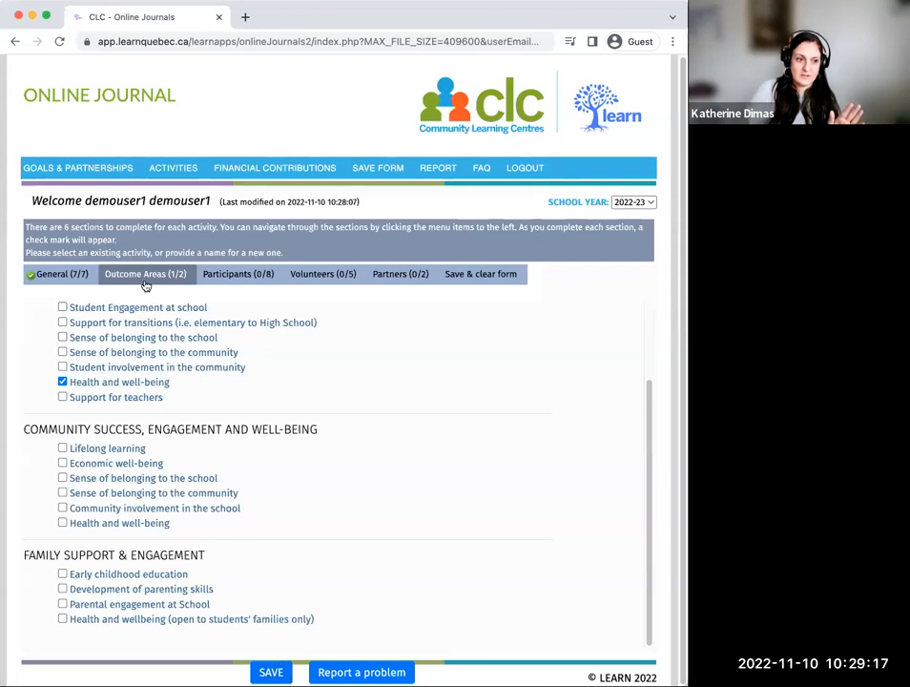
{"action": "left_click", "coordinate": [271, 672]}
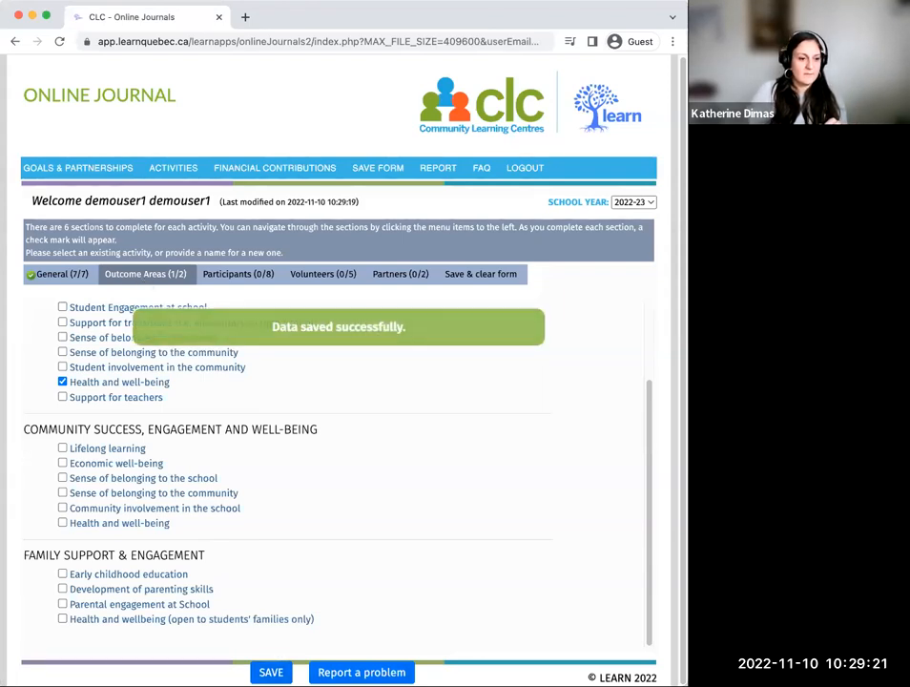
Step: Open the activity's Participants section at the registrations/participants table
{"action": "left_click", "coordinate": [256, 277]}
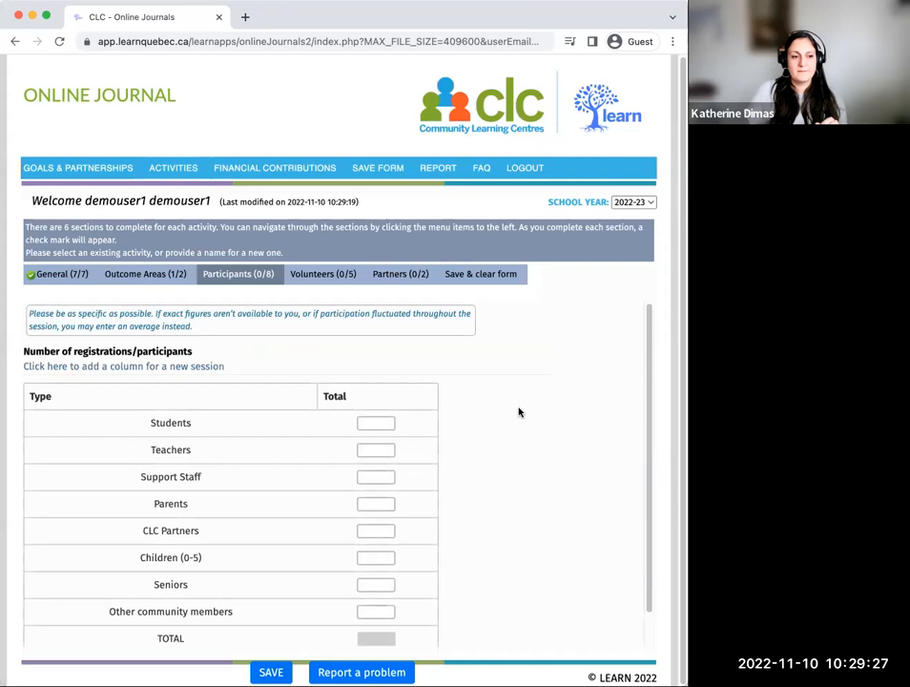
{"action": "scroll", "coordinate": [520, 405], "scroll_direction": "down", "scroll_amount": 2}
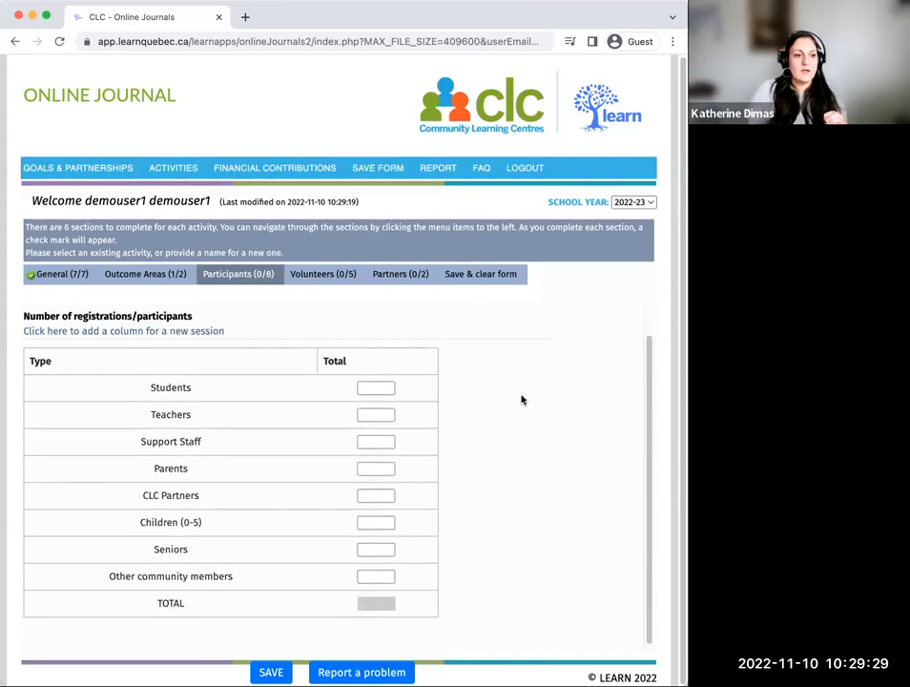
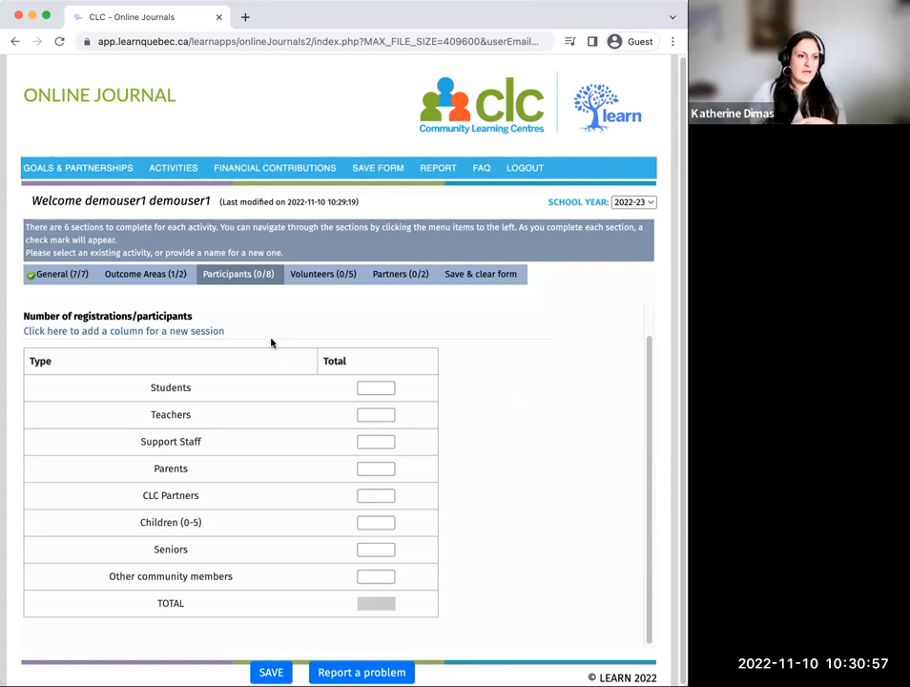
Step: Enter the participant totals: 80 students, 3 teachers and 2 support staff
{"action": "scroll", "coordinate": [271, 342], "scroll_direction": "down", "scroll_amount": 1}
{"action": "left_click", "coordinate": [386, 387]}
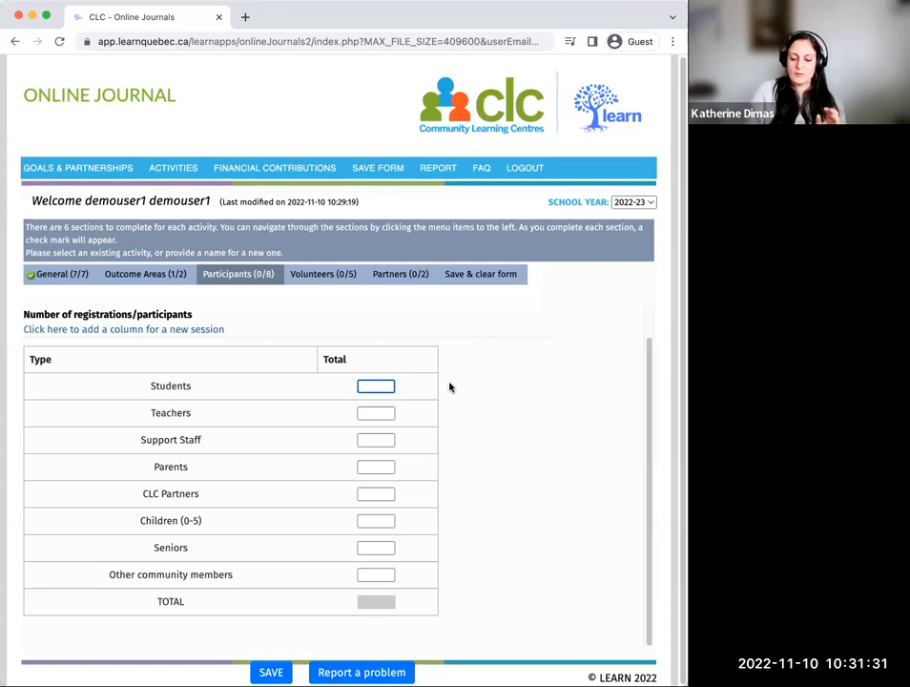
{"action": "type", "text": "80"}
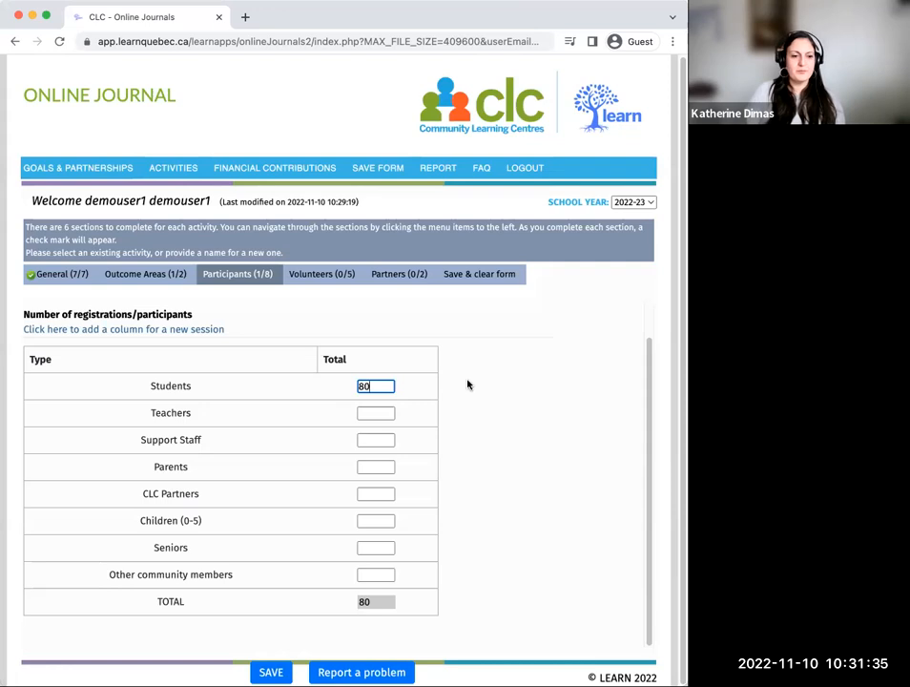
{"action": "left_click", "coordinate": [365, 414]}
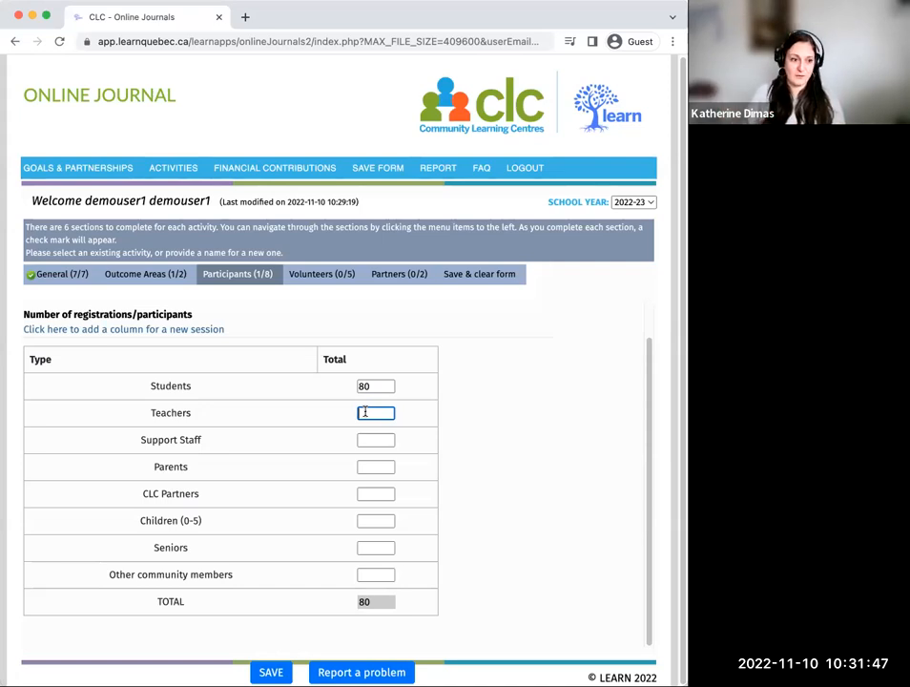
{"action": "type", "text": "3"}
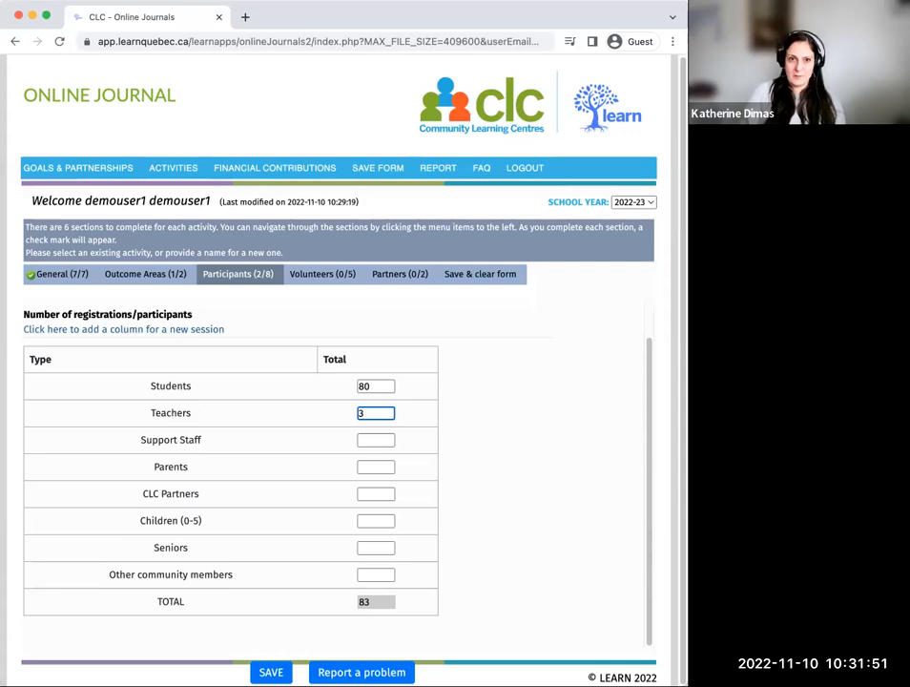
{"action": "left_click", "coordinate": [379, 443]}
{"action": "type", "text": "2"}
Step: Set parents, CLC partners, children (0-5), seniors and other community members to 0 participants each, and save
{"action": "left_click", "coordinate": [387, 466]}
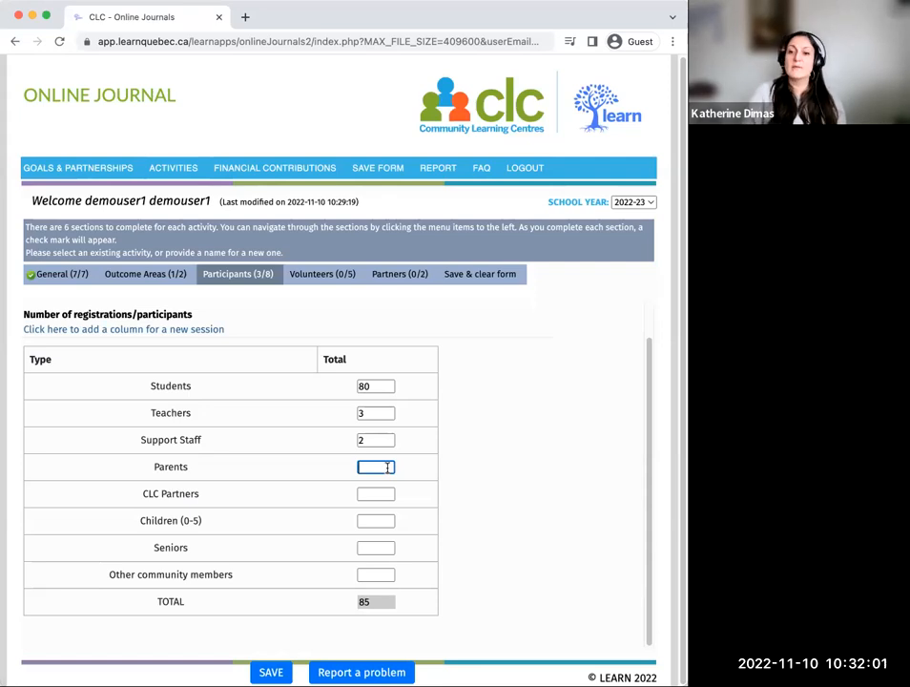
{"action": "type", "text": "0"}
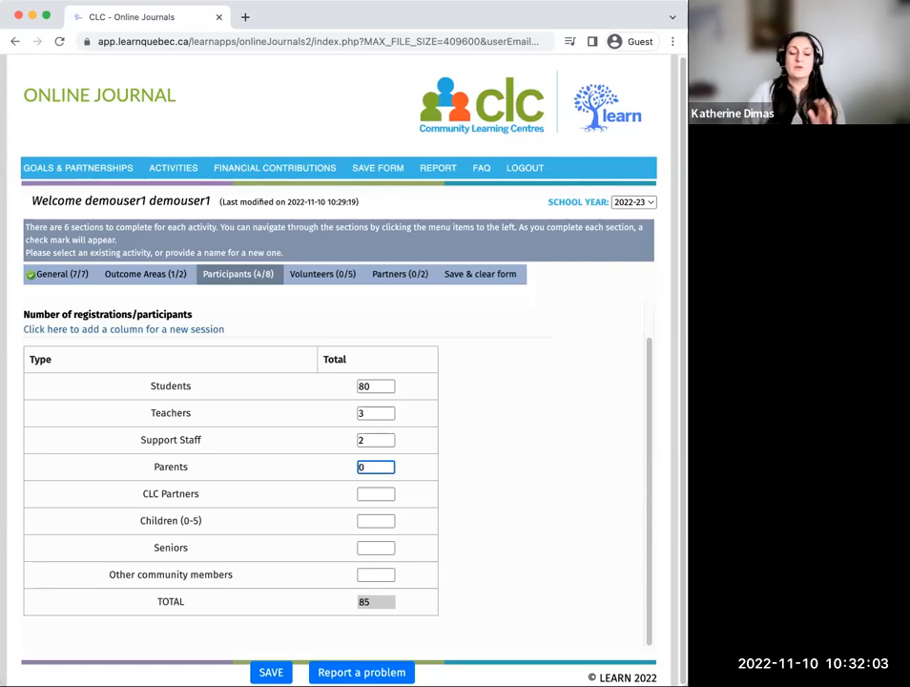
{"action": "left_click", "coordinate": [378, 494]}
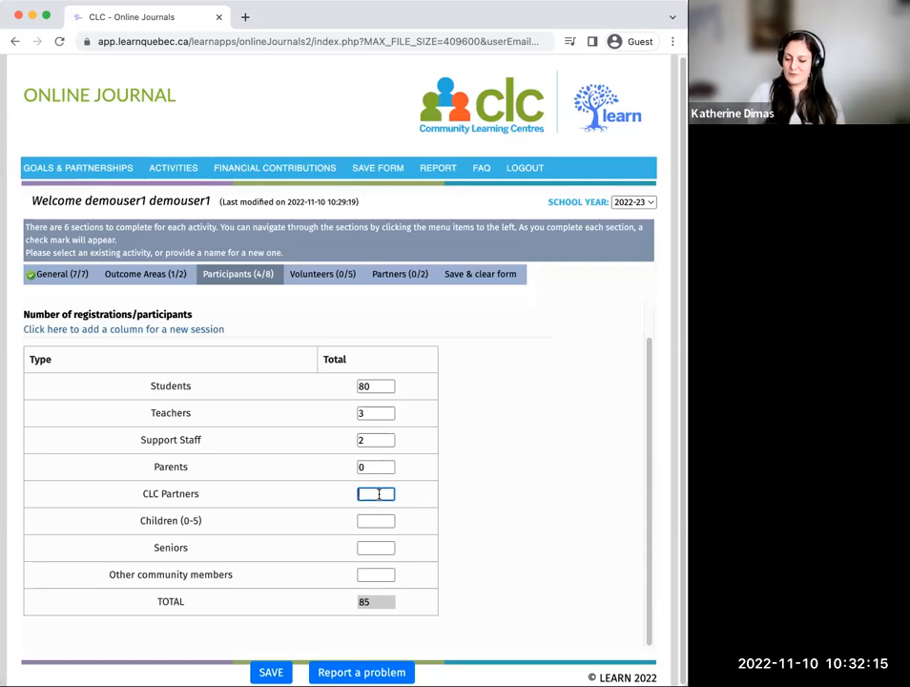
{"action": "type", "text": "0"}
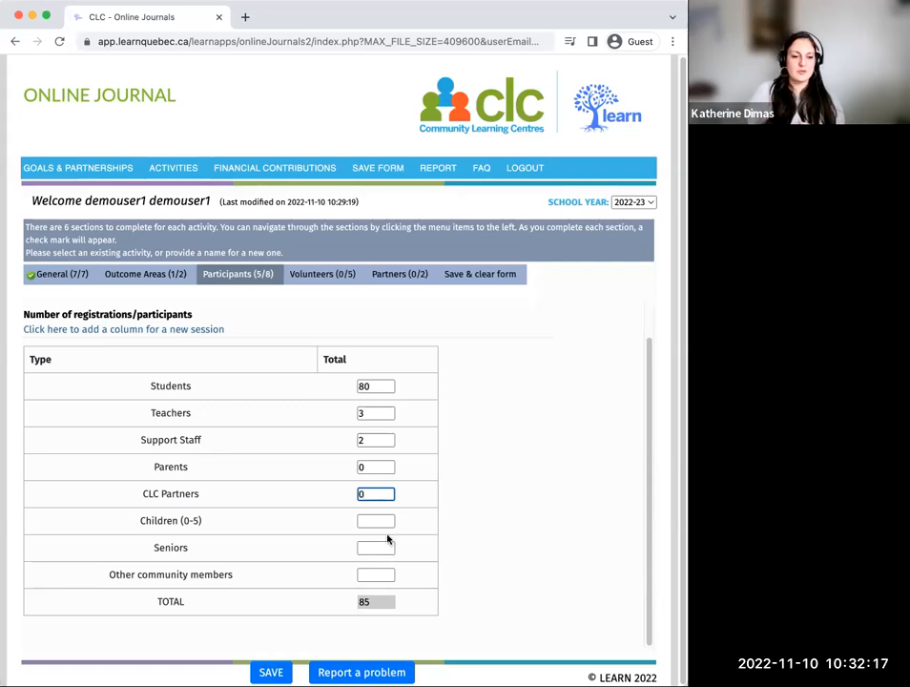
{"action": "left_click", "coordinate": [388, 520]}
{"action": "type", "text": "0"}
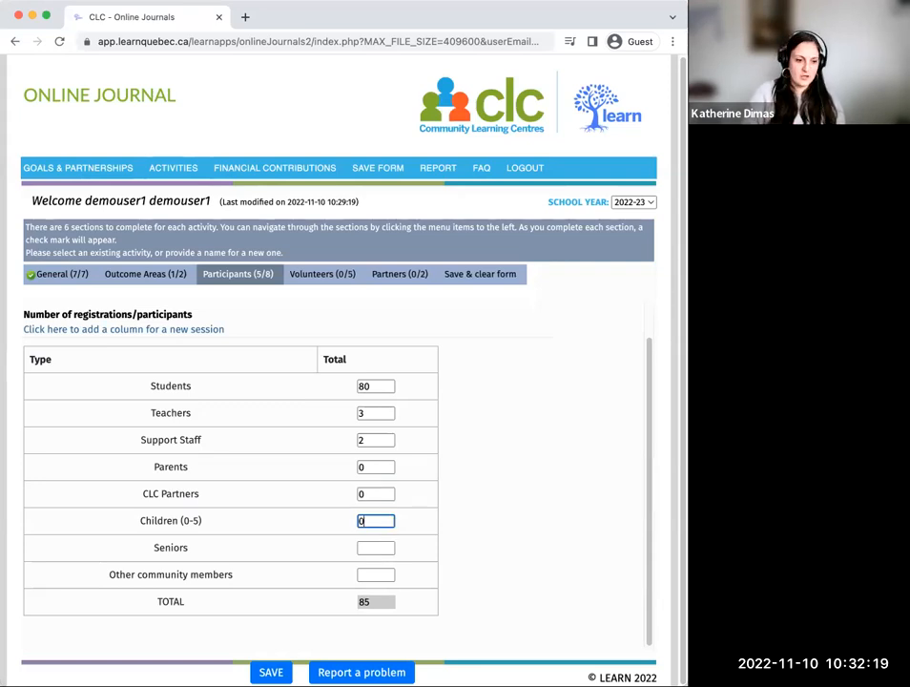
{"action": "left_click", "coordinate": [386, 547]}
{"action": "type", "text": "0"}
{"action": "left_click", "coordinate": [379, 575]}
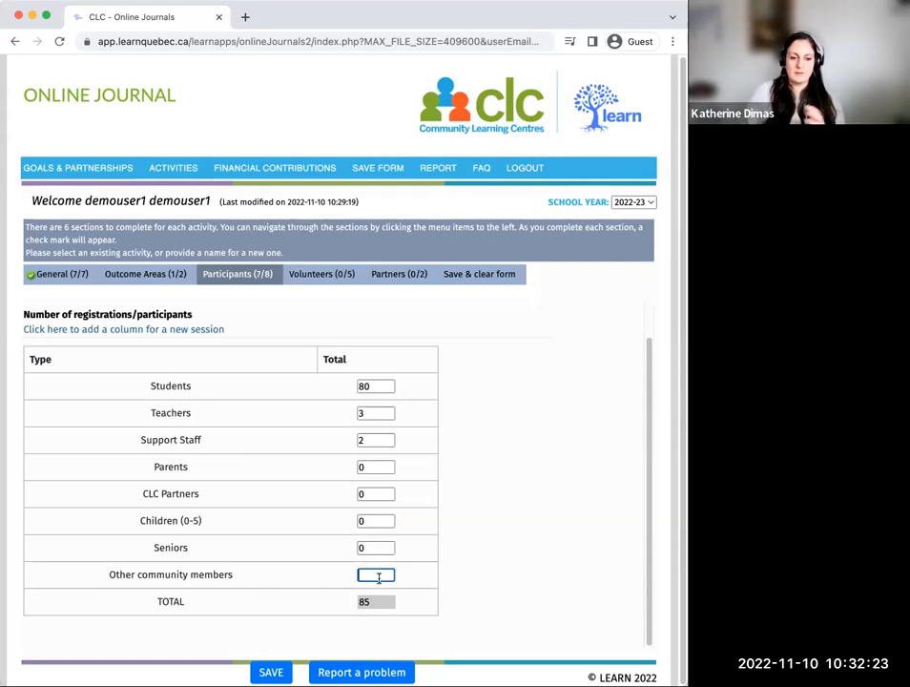
{"action": "type", "text": "0"}
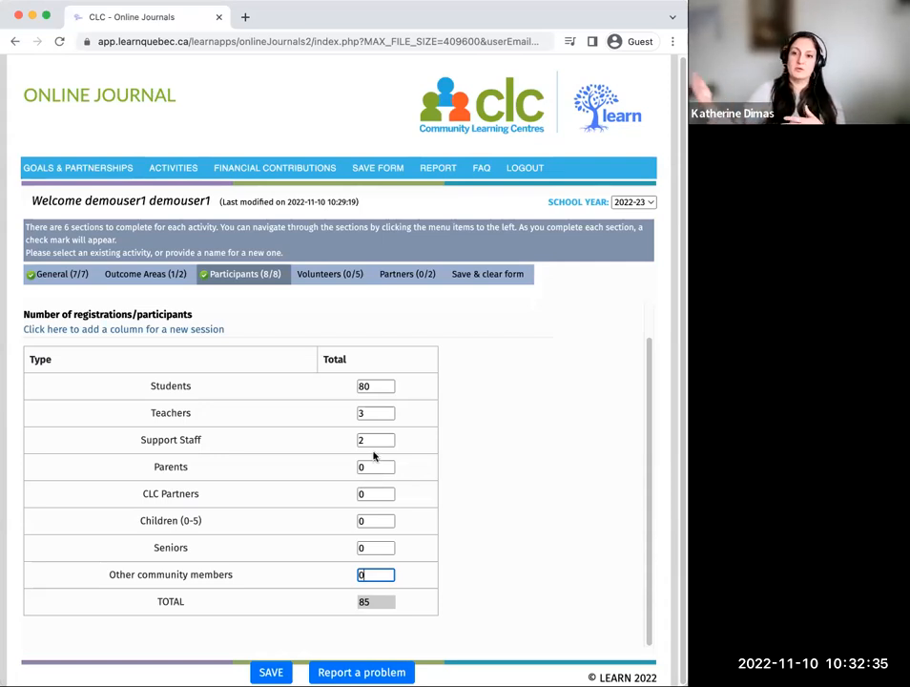
{"action": "left_click", "coordinate": [271, 672]}
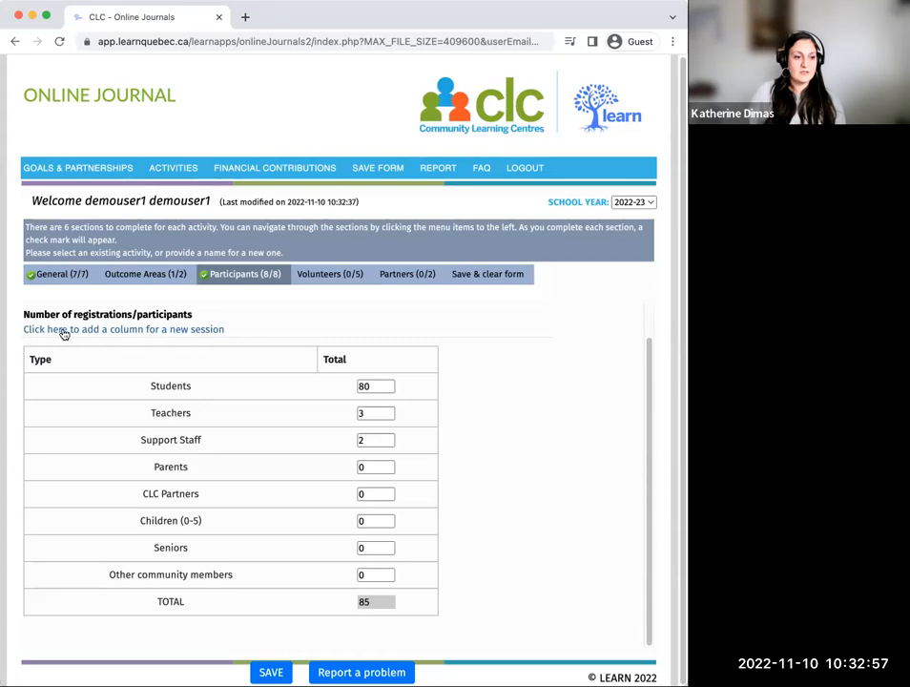
{"action": "left_click", "coordinate": [187, 330]}
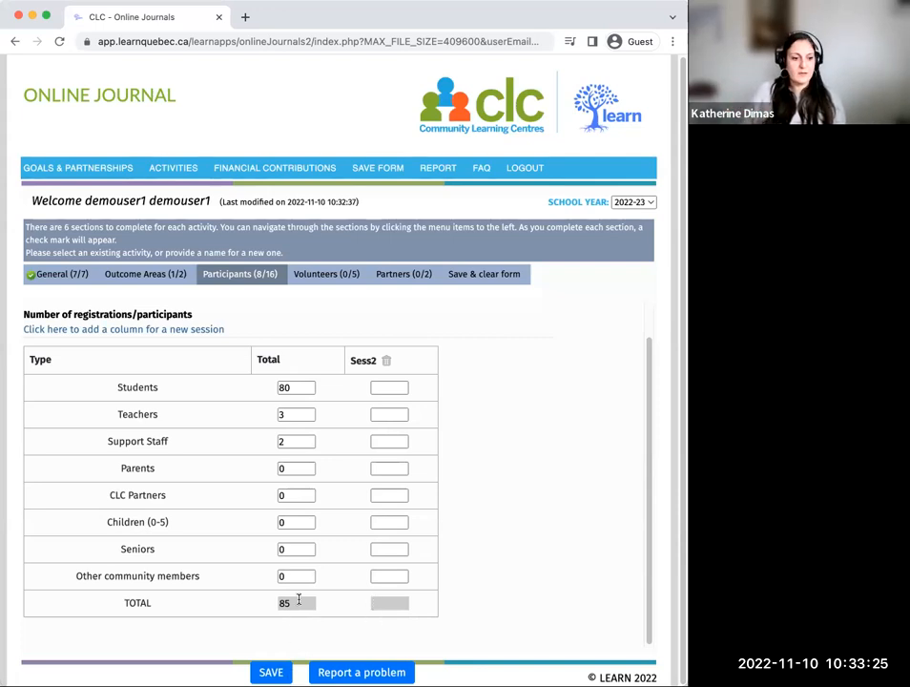
{"action": "left_click", "coordinate": [271, 671]}
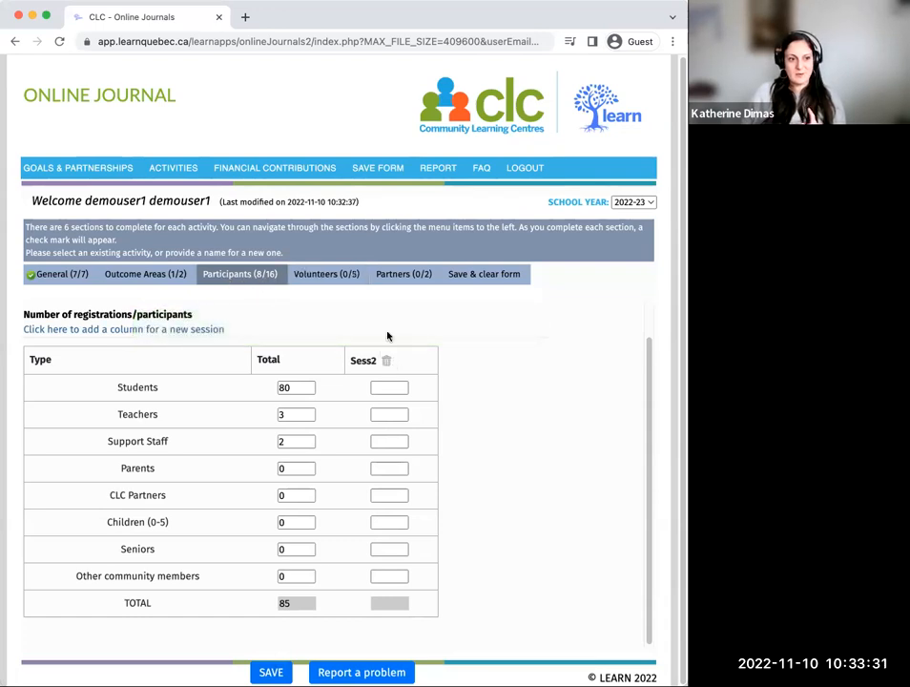
{"action": "left_click", "coordinate": [387, 361]}
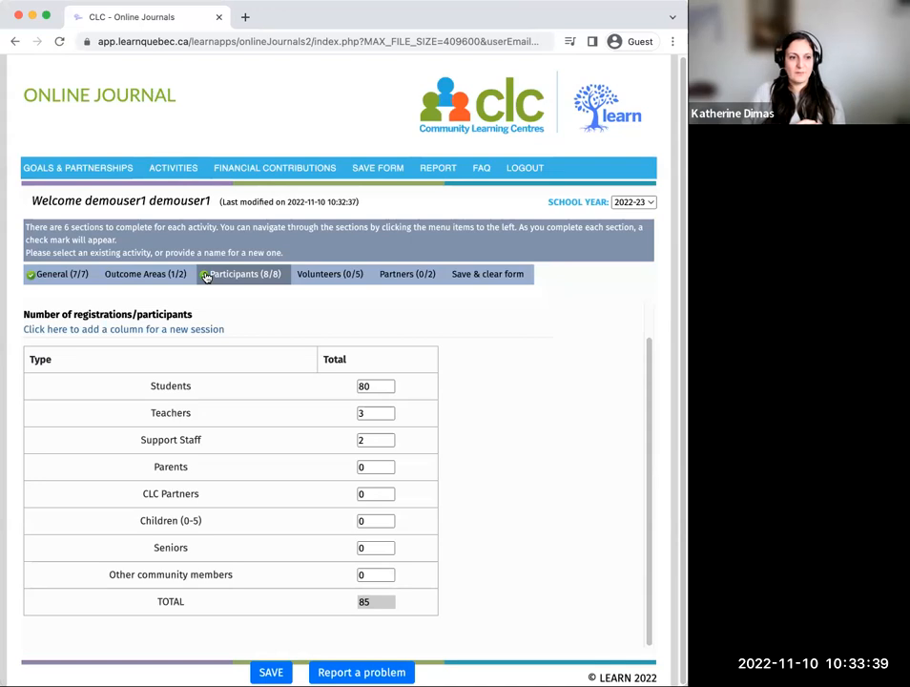
Step: In the activity's Volunteers section, enter 3 youth/student volunteers and 1 parent volunteer
{"action": "left_click", "coordinate": [331, 274]}
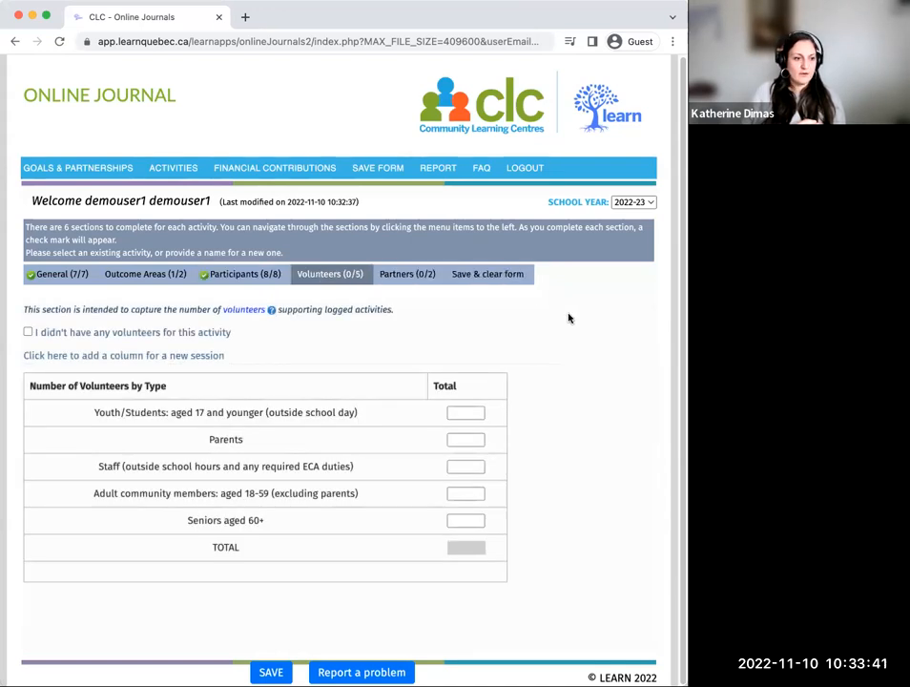
{"action": "left_click", "coordinate": [28, 332]}
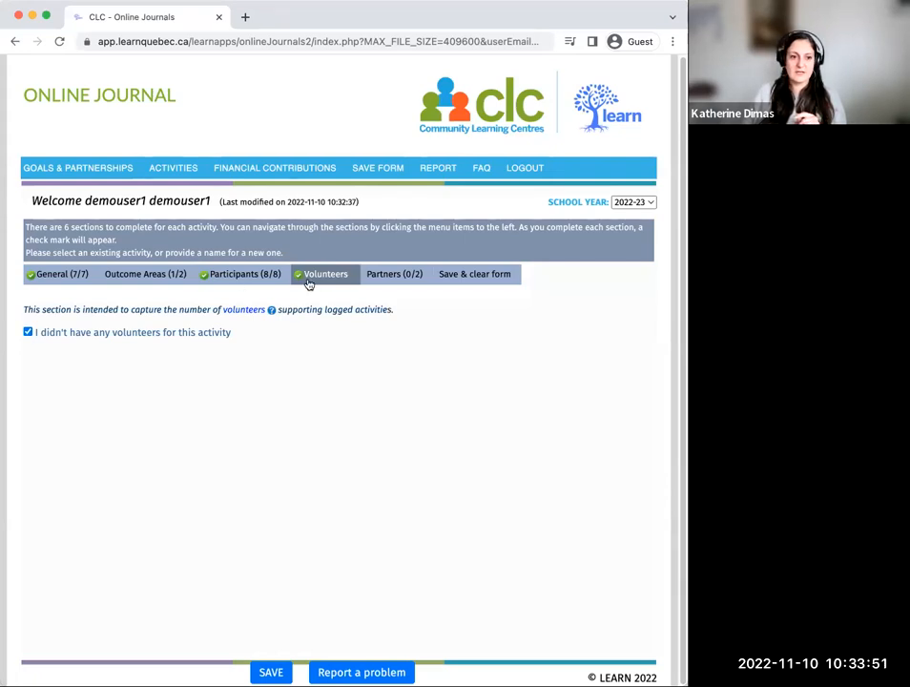
{"action": "left_click", "coordinate": [28, 331]}
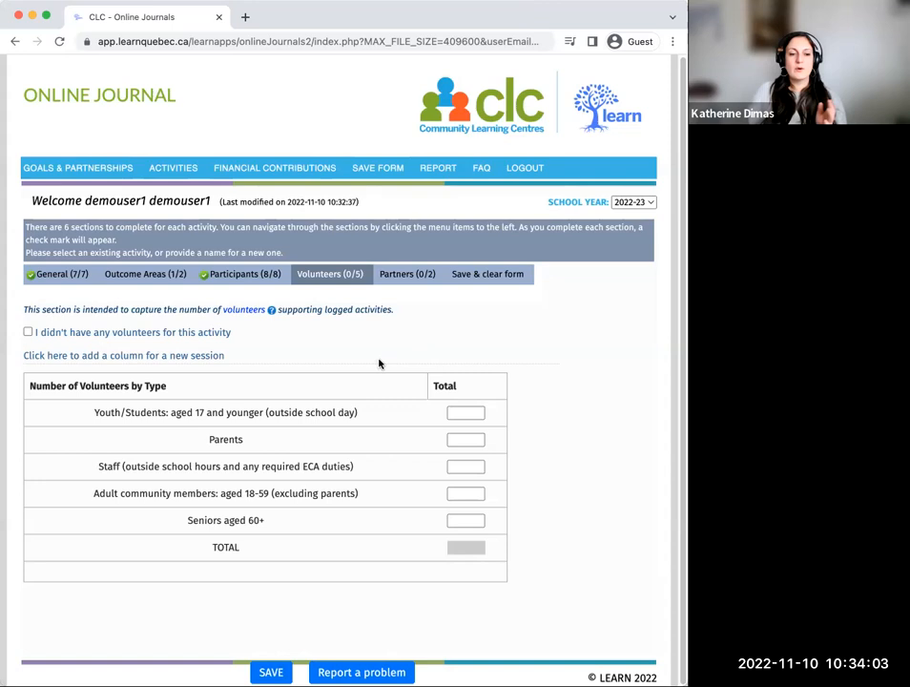
{"action": "left_click", "coordinate": [468, 412]}
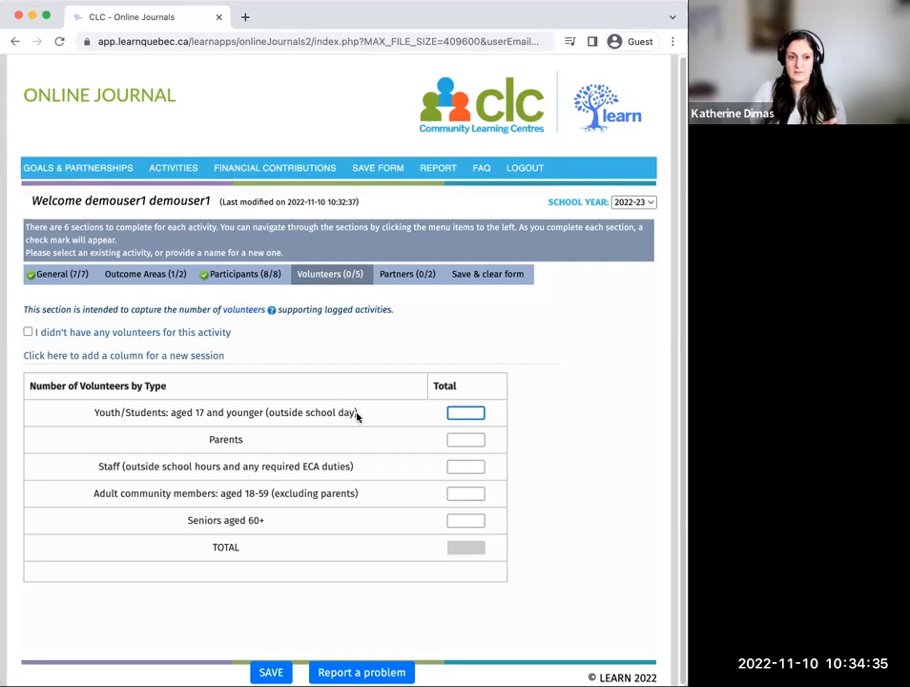
{"action": "type", "text": "3"}
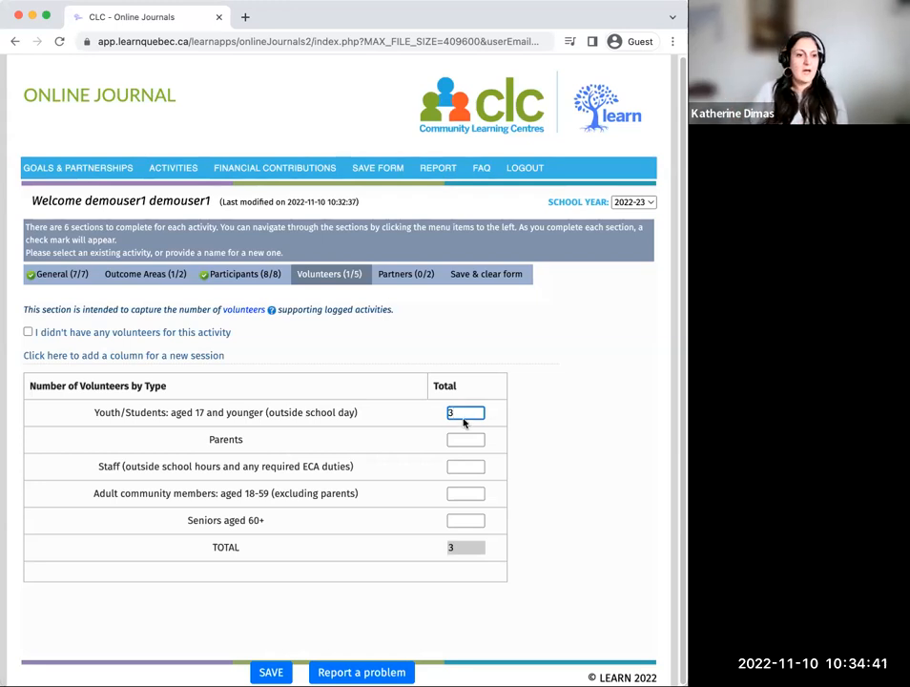
{"action": "left_click", "coordinate": [459, 441]}
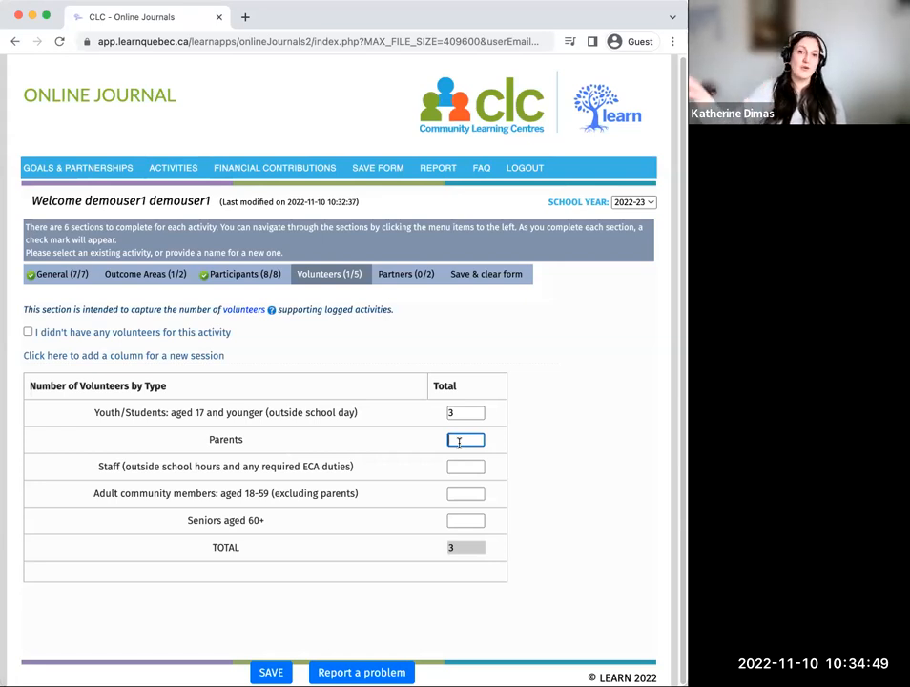
{"action": "type", "text": "1"}
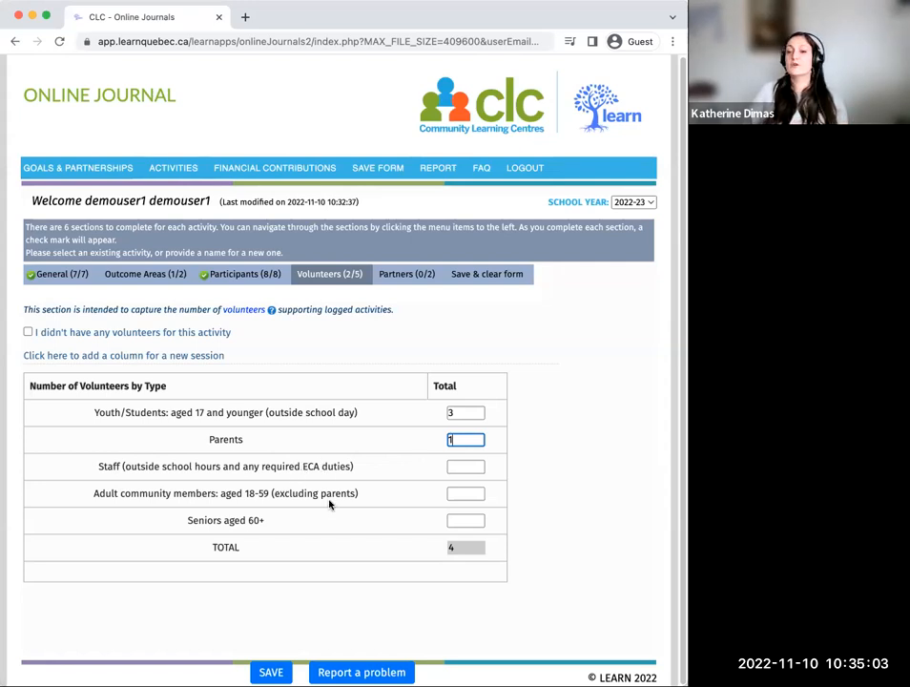
Step: Set the staff, adult community member and seniors aged 60+ volunteer totals to 0 each, and save
{"action": "left_click", "coordinate": [455, 467]}
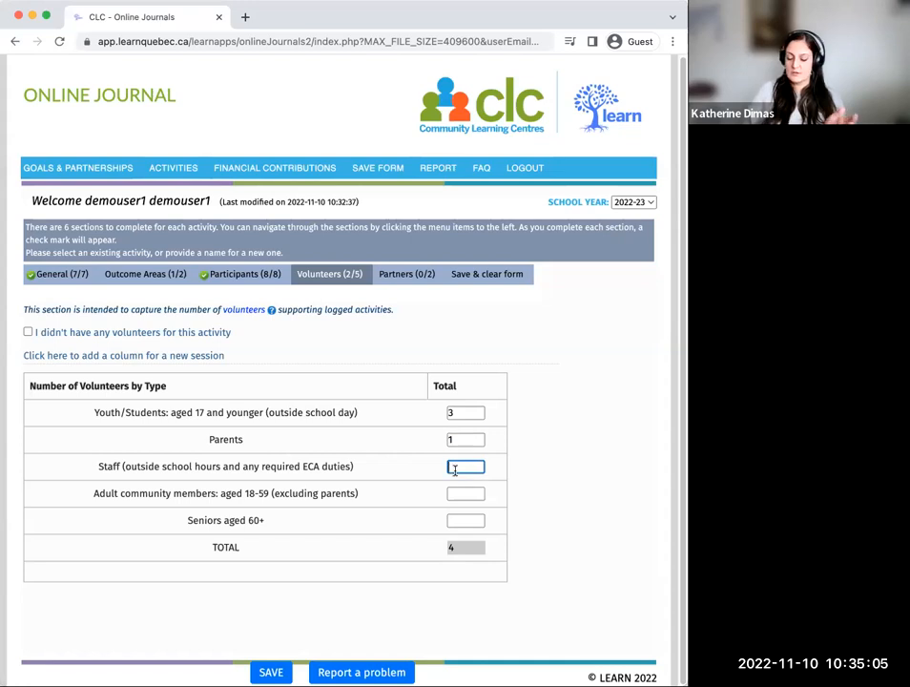
{"action": "type", "text": "0"}
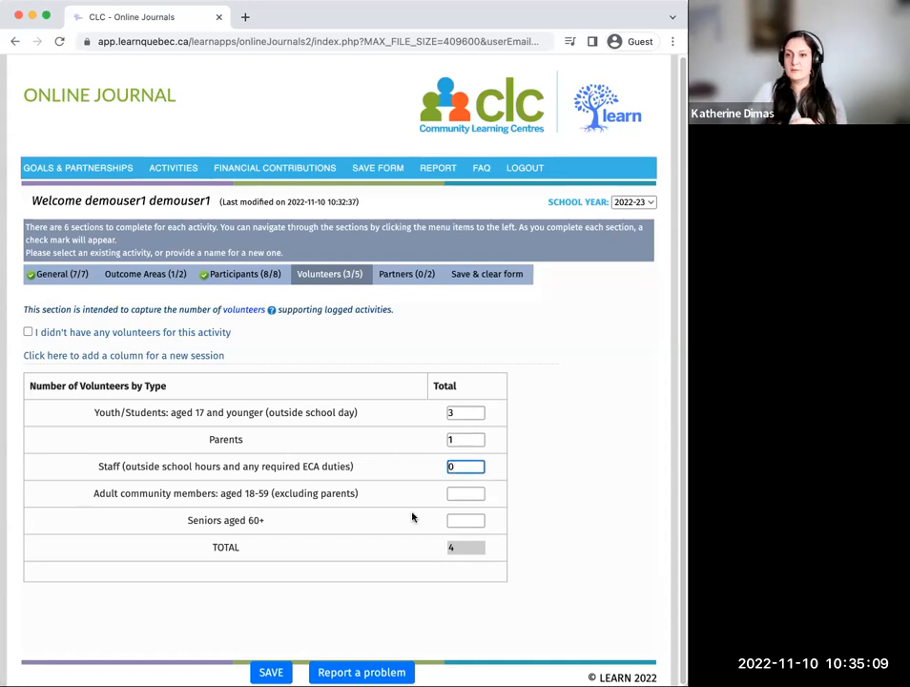
{"action": "left_click", "coordinate": [452, 493]}
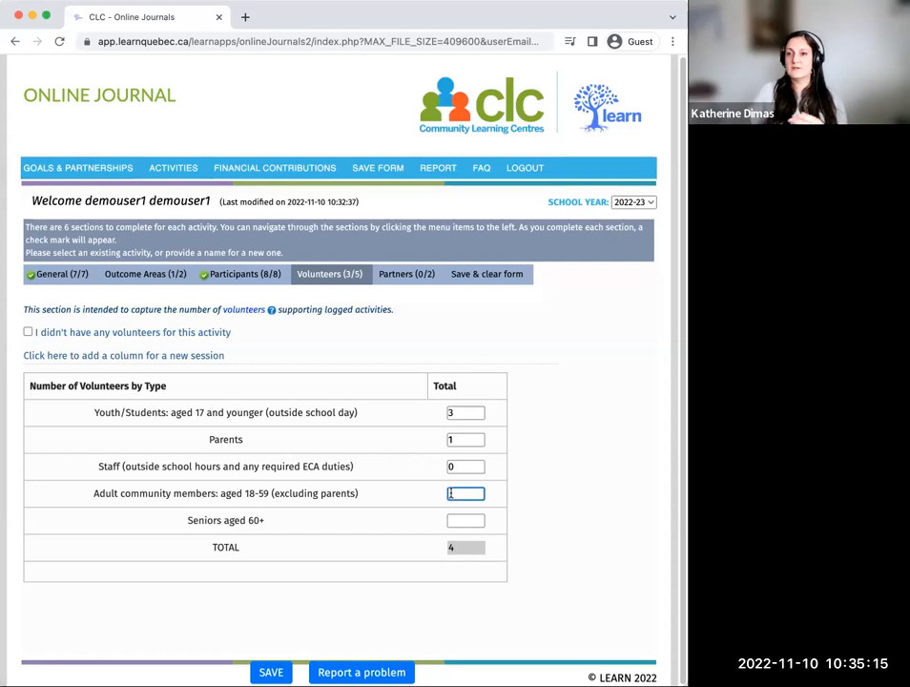
{"action": "type", "text": "0"}
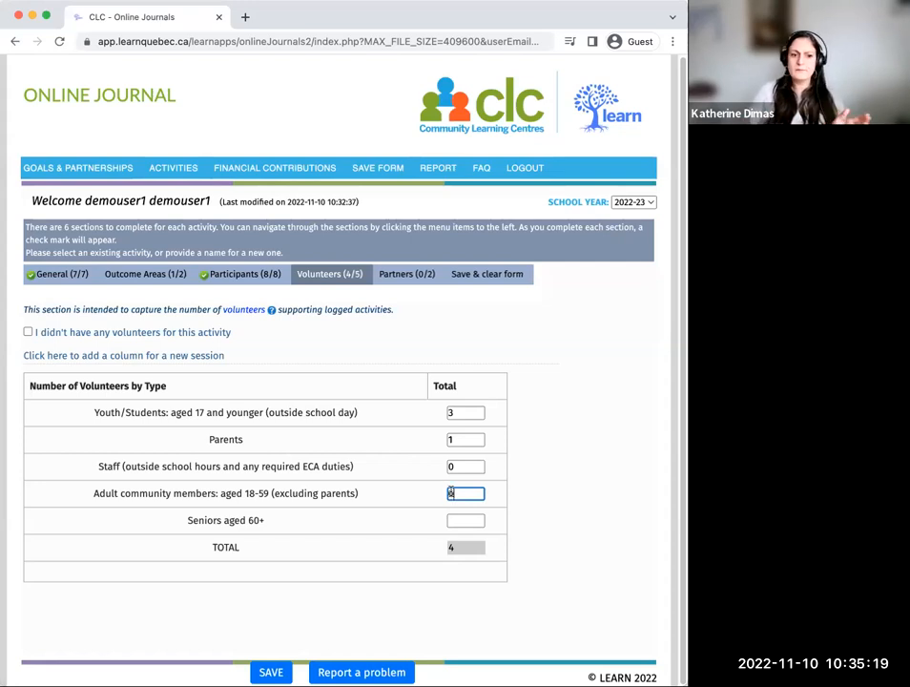
{"action": "left_click", "coordinate": [473, 524]}
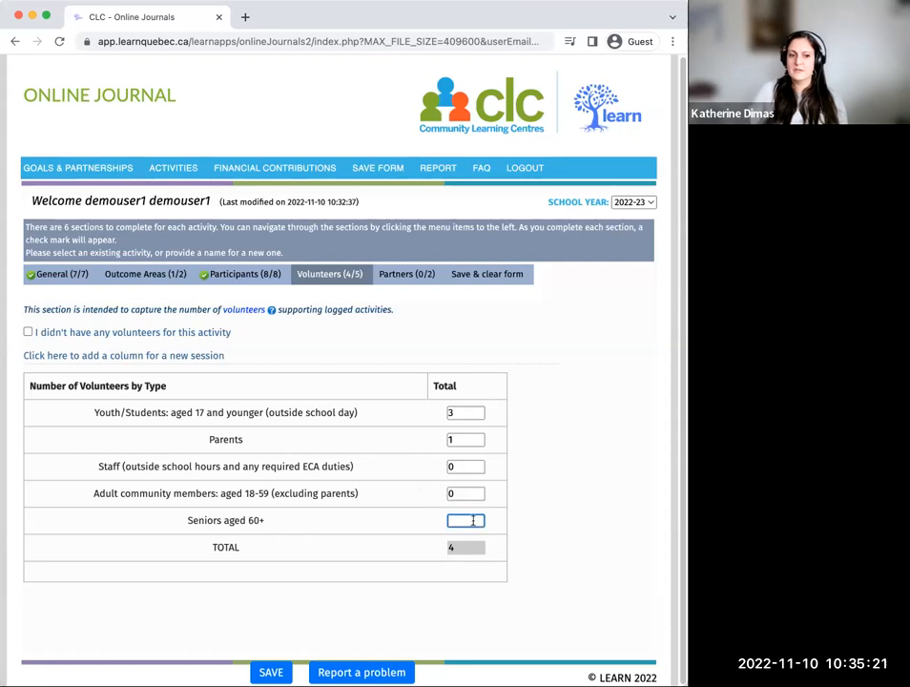
{"action": "type", "text": "0"}
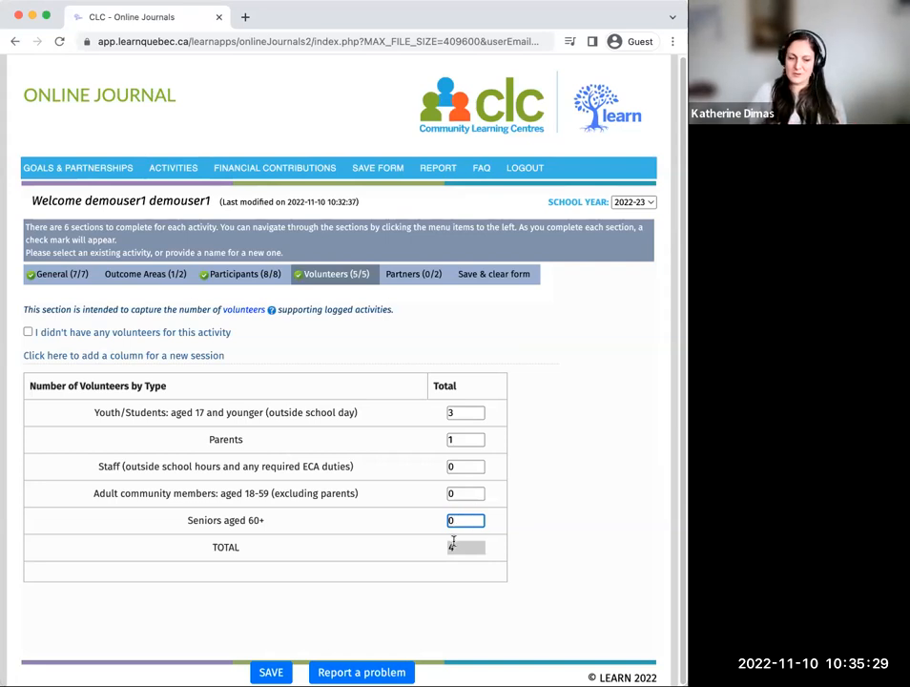
{"action": "left_click", "coordinate": [270, 668]}
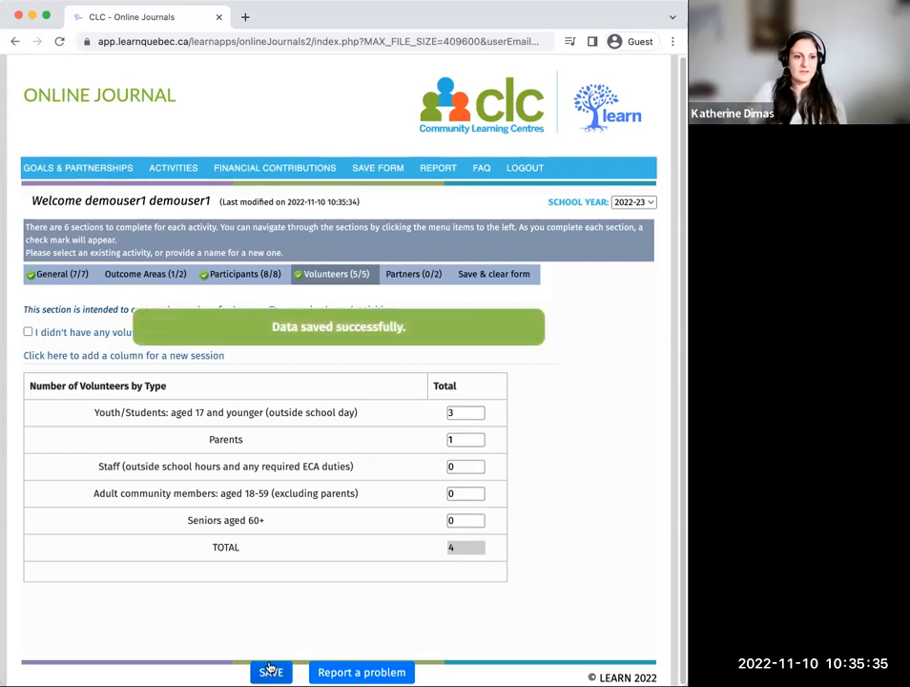
Step: In the Partners section, enter "Maxi" as partner #1 and mark that it helped to deliver the program/activity
{"action": "left_click", "coordinate": [422, 275]}
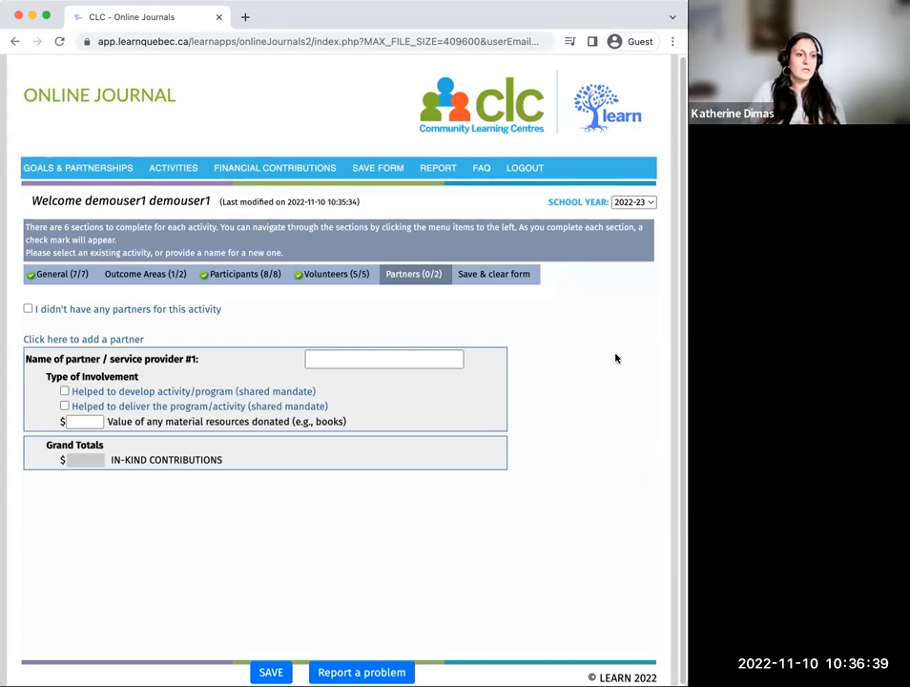
{"action": "left_click", "coordinate": [28, 309]}
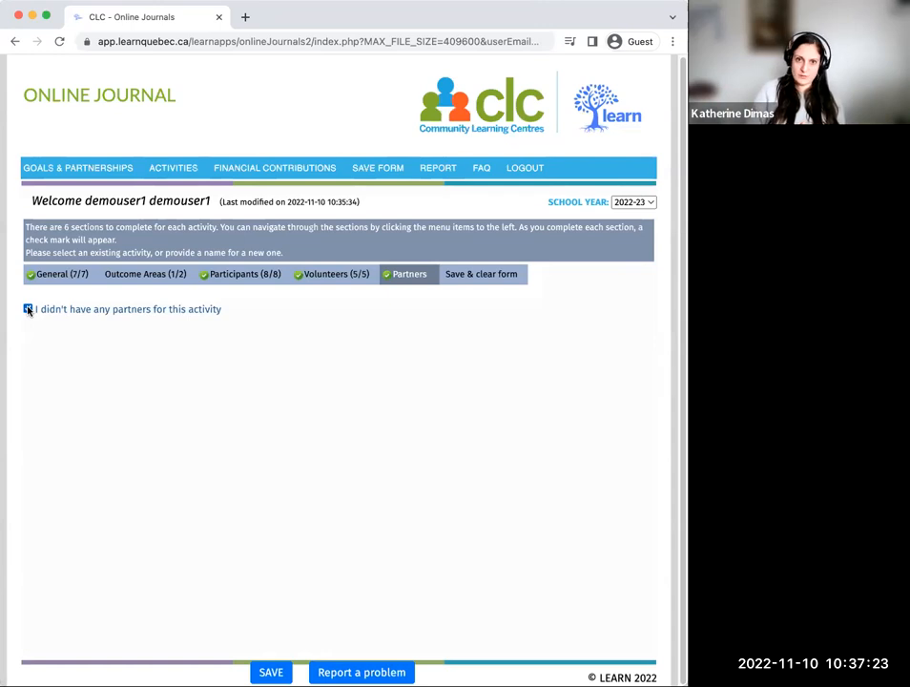
{"action": "left_click", "coordinate": [28, 309]}
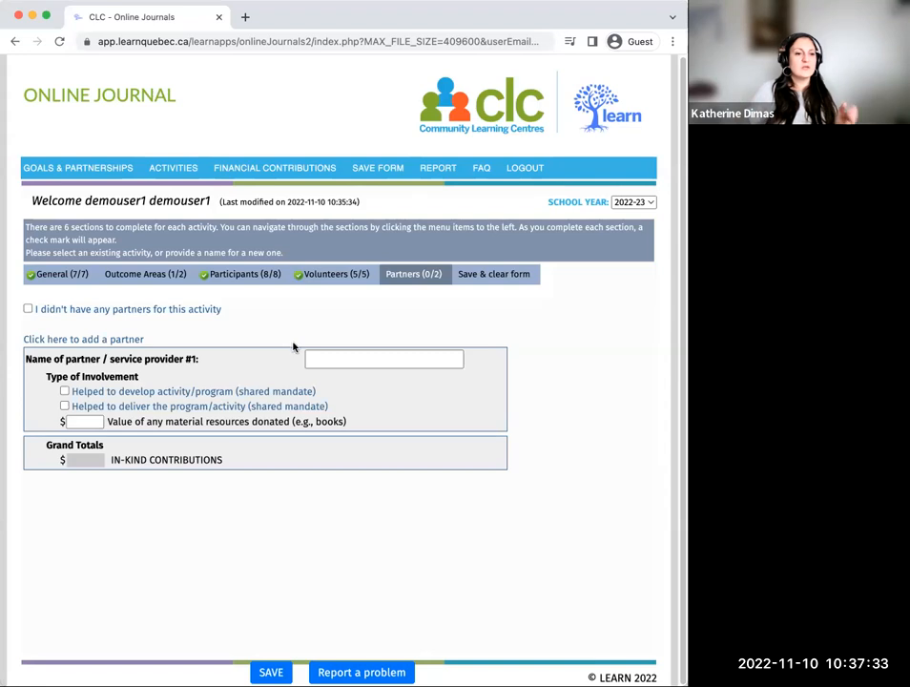
{"action": "left_click", "coordinate": [321, 358]}
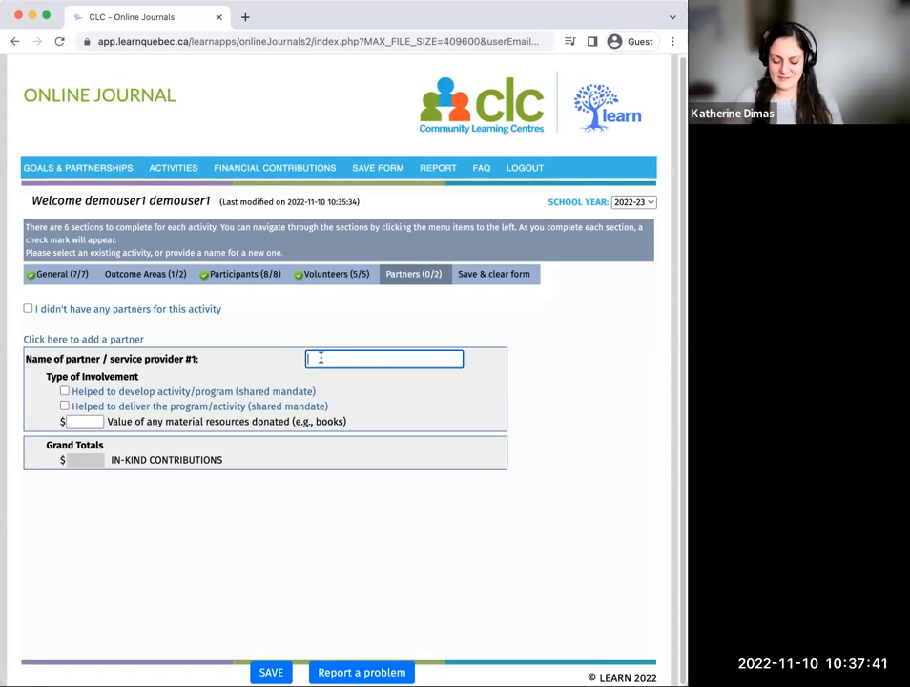
{"action": "type", "text": "Maxi"}
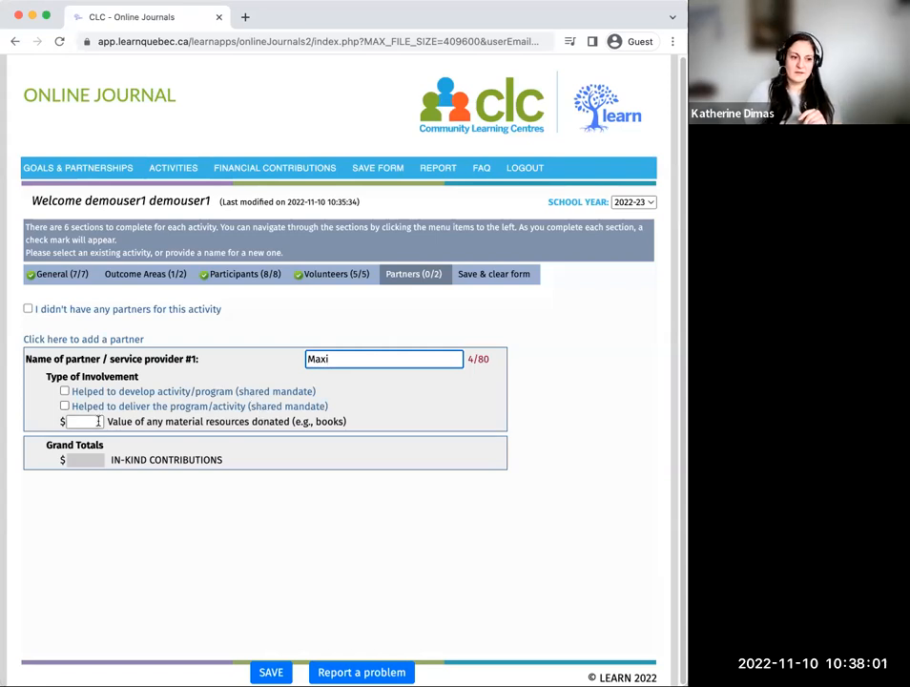
{"action": "left_click", "coordinate": [64, 406]}
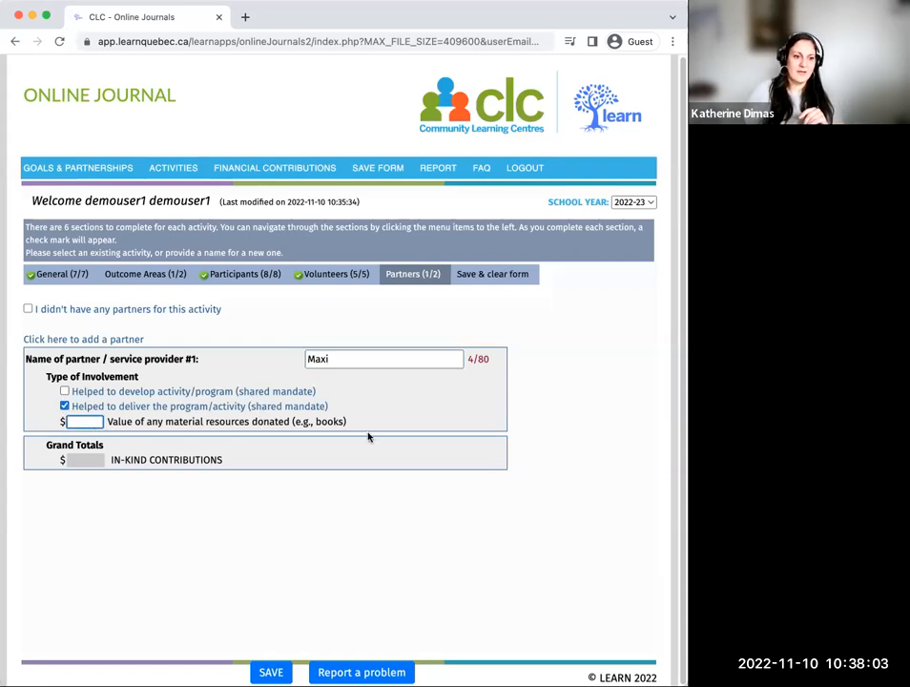
Step: Set the value of material resources donated by Maxi to $100 and save the Partners section
{"action": "left_click", "coordinate": [91, 422]}
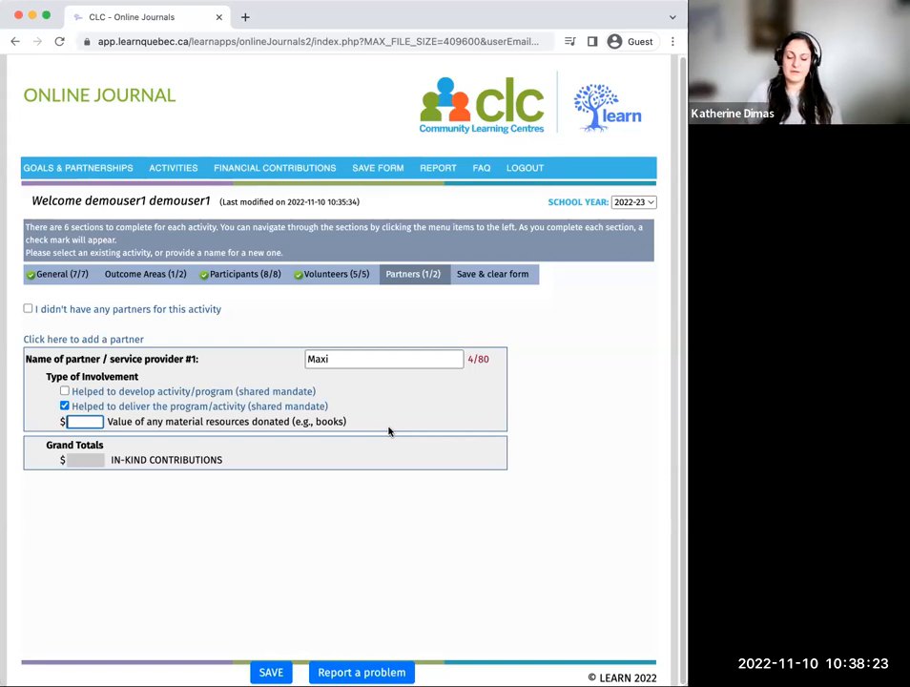
{"action": "type", "text": "100"}
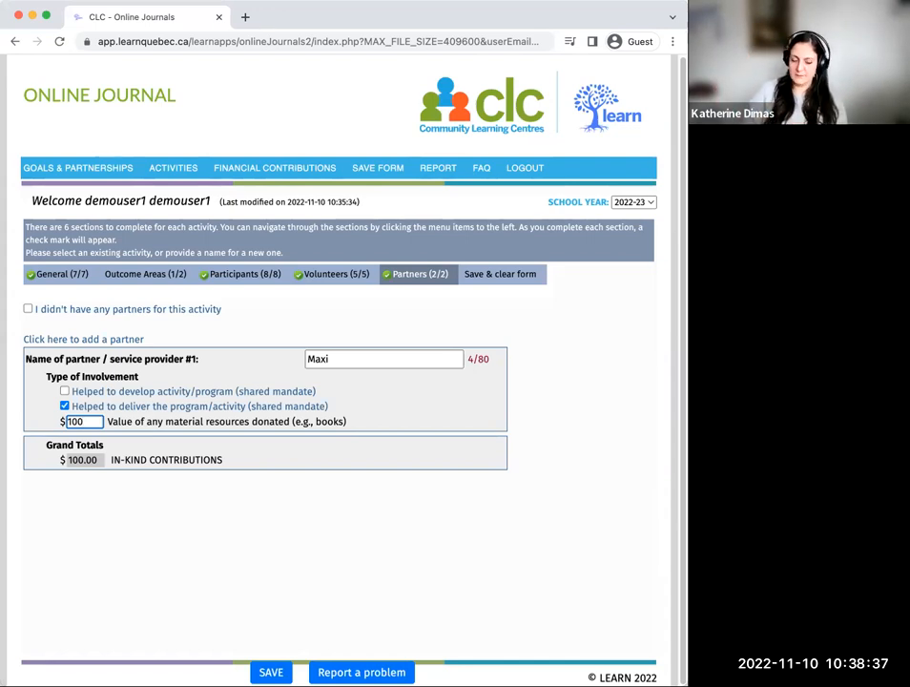
{"action": "key", "text": "Return"}
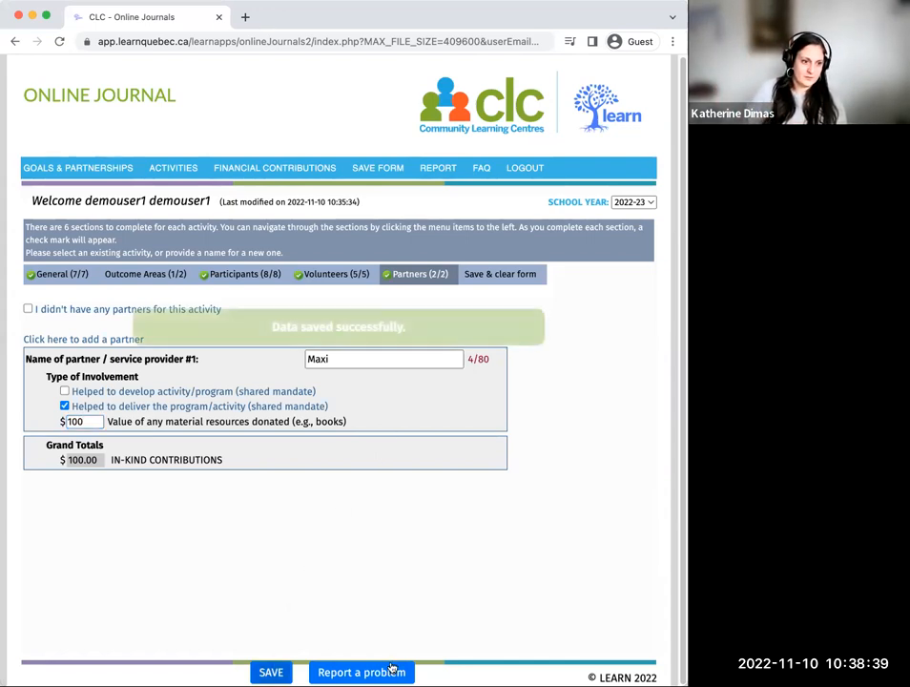
Step: Add a second partner to the activity and name it "Electromenagers Super Aubaine"
{"action": "left_click", "coordinate": [117, 340]}
{"action": "left_click", "coordinate": [362, 446]}
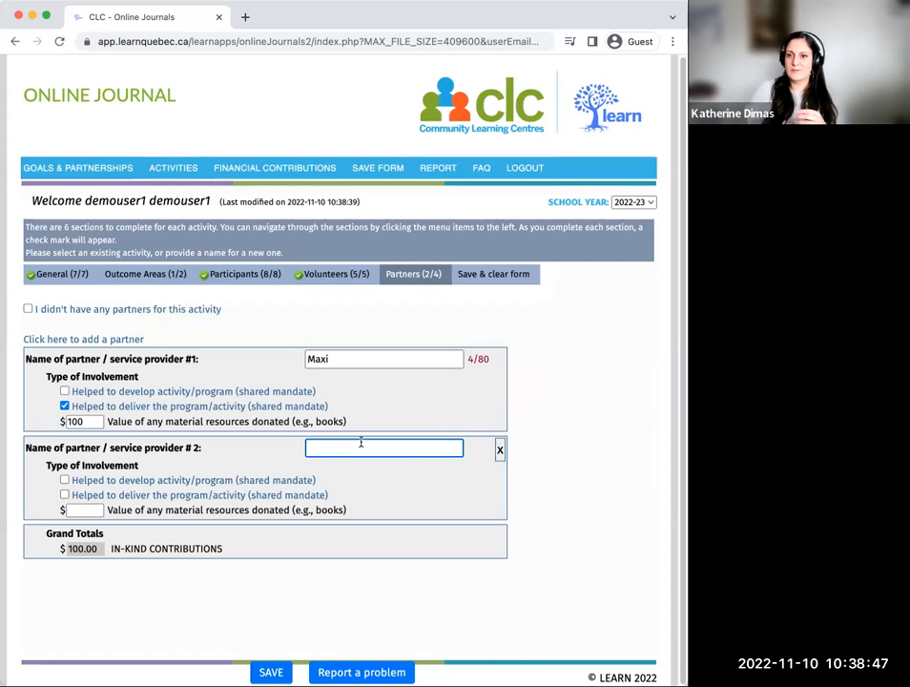
{"action": "type", "text": "E"}
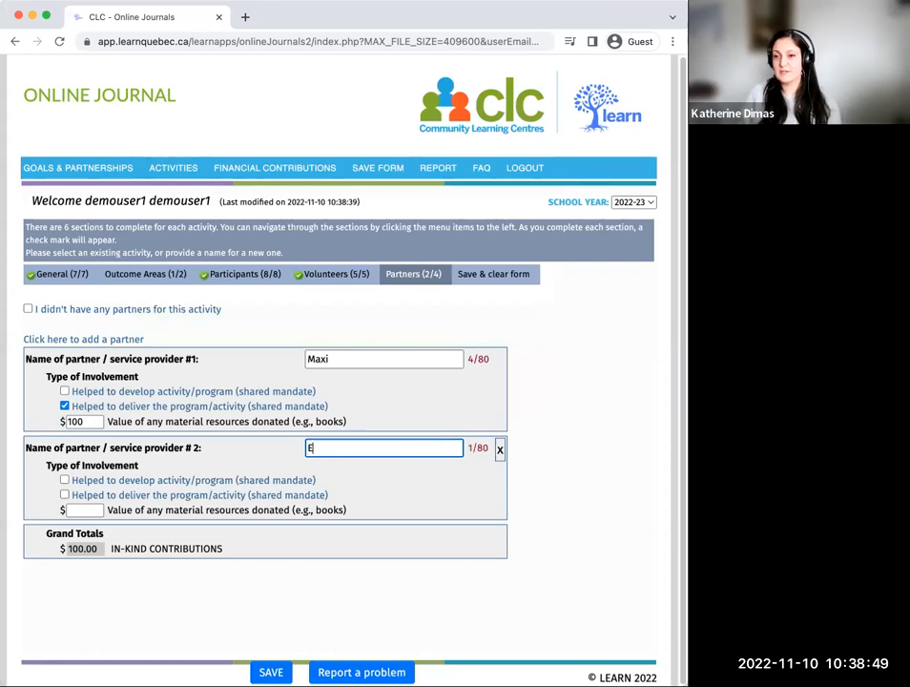
{"action": "type", "text": "le"}
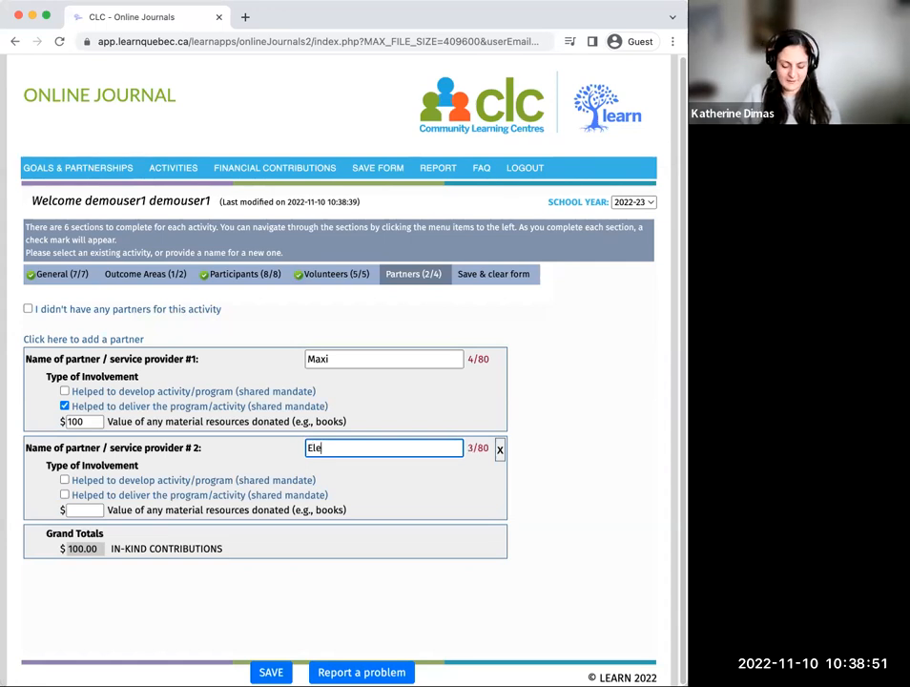
{"action": "type", "text": "ctromena"}
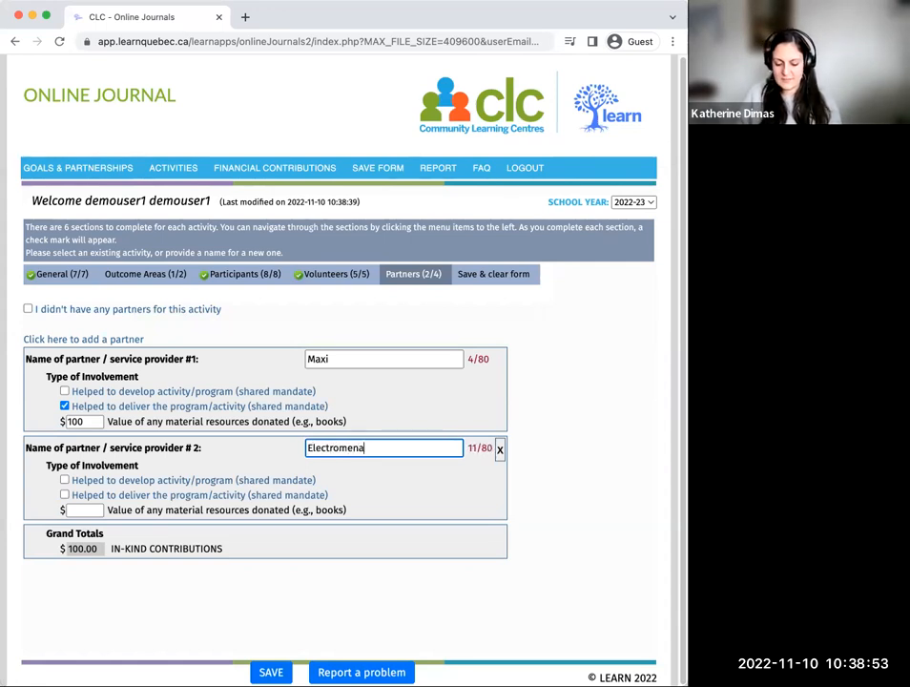
{"action": "type", "text": "gers "}
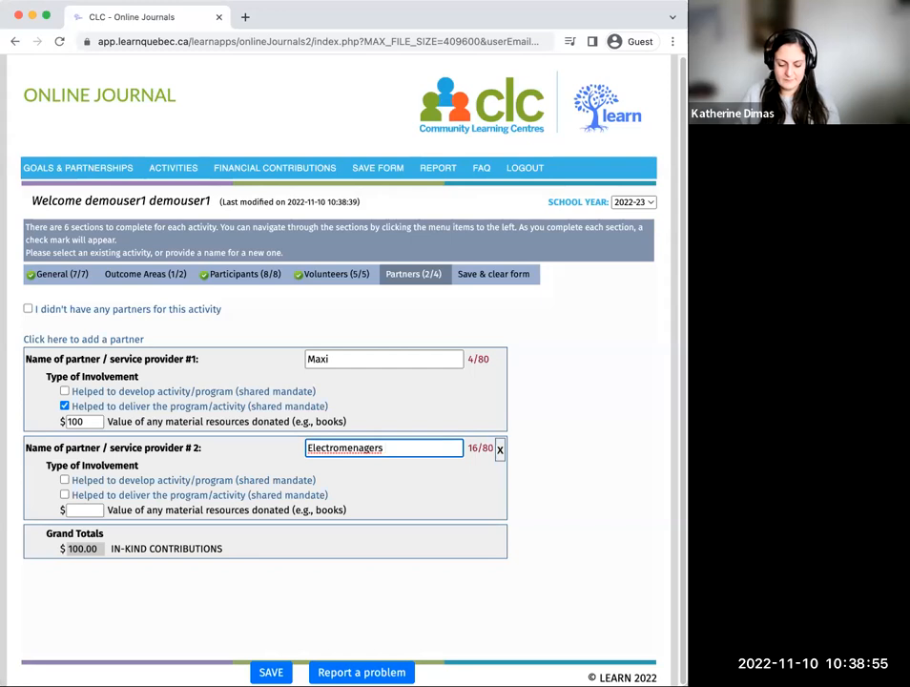
{"action": "type", "text": "Super Au"}
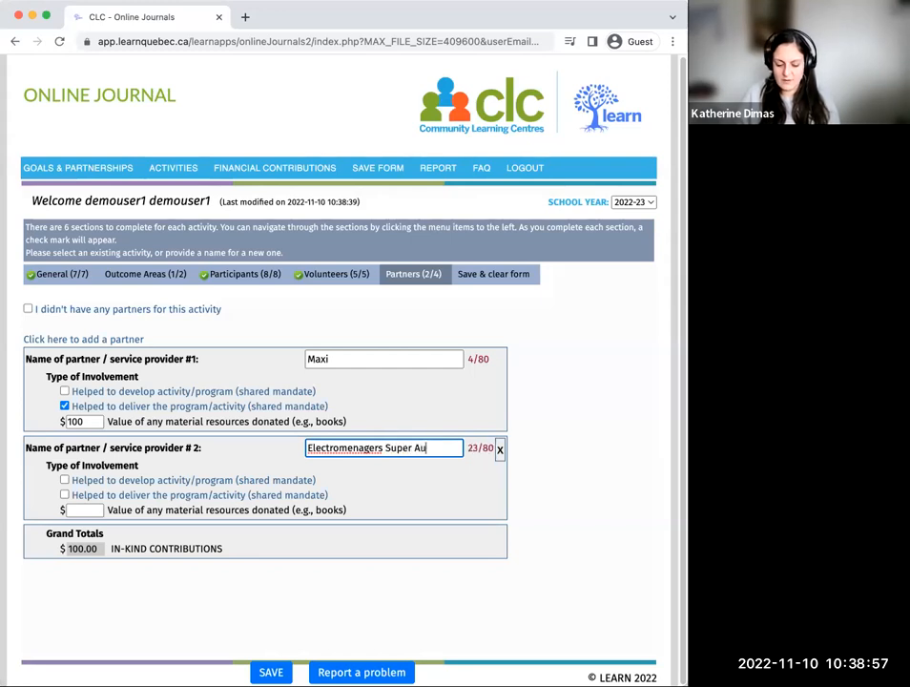
{"action": "type", "text": "baine"}
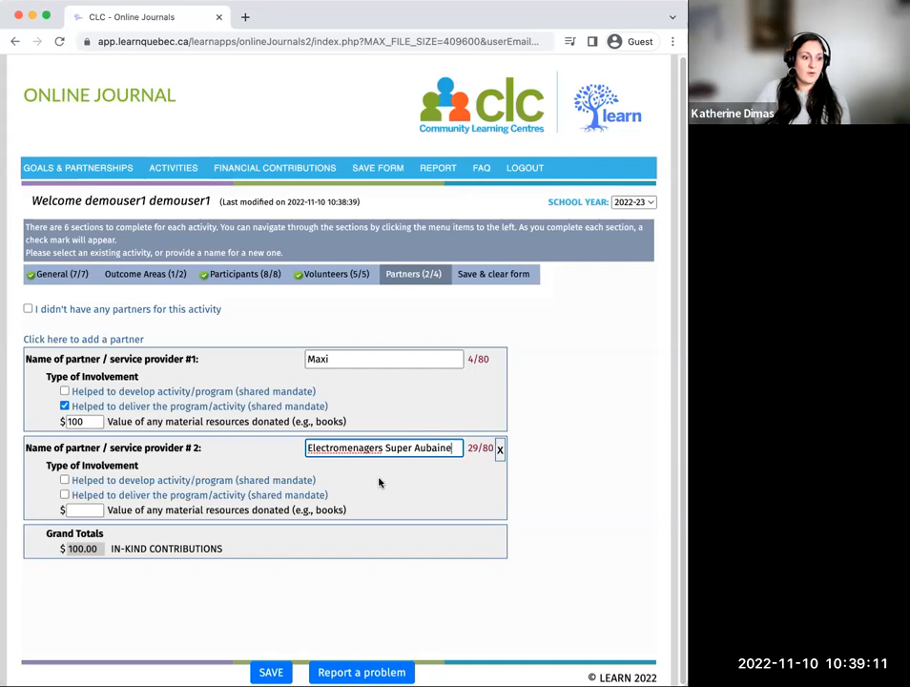
Step: Mark partner #2 as having helped to deliver the program/activity, set its donated material resources to $300, and save
{"action": "left_click", "coordinate": [64, 495]}
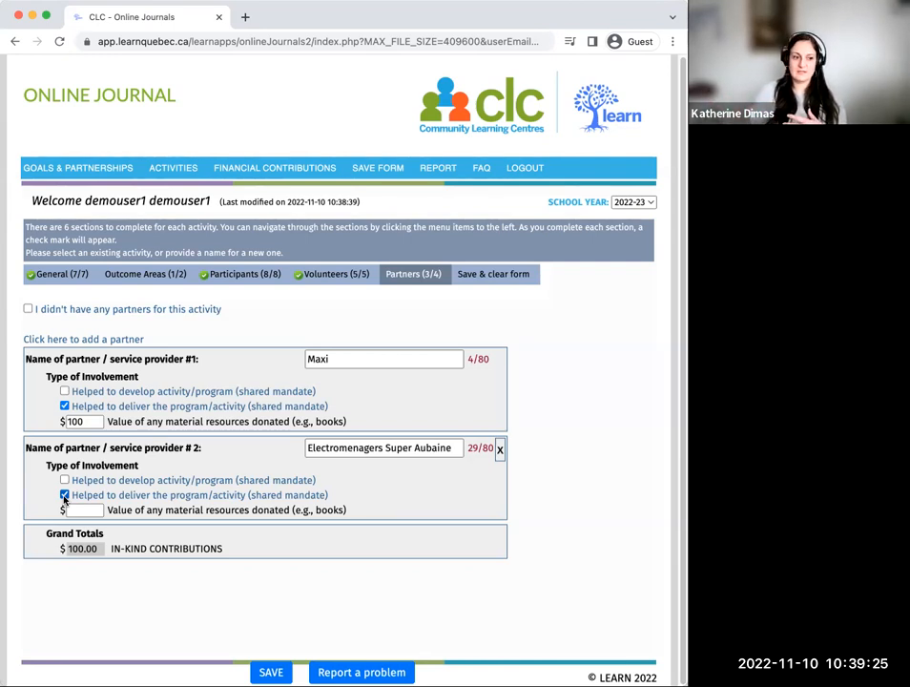
{"action": "left_click", "coordinate": [81, 512]}
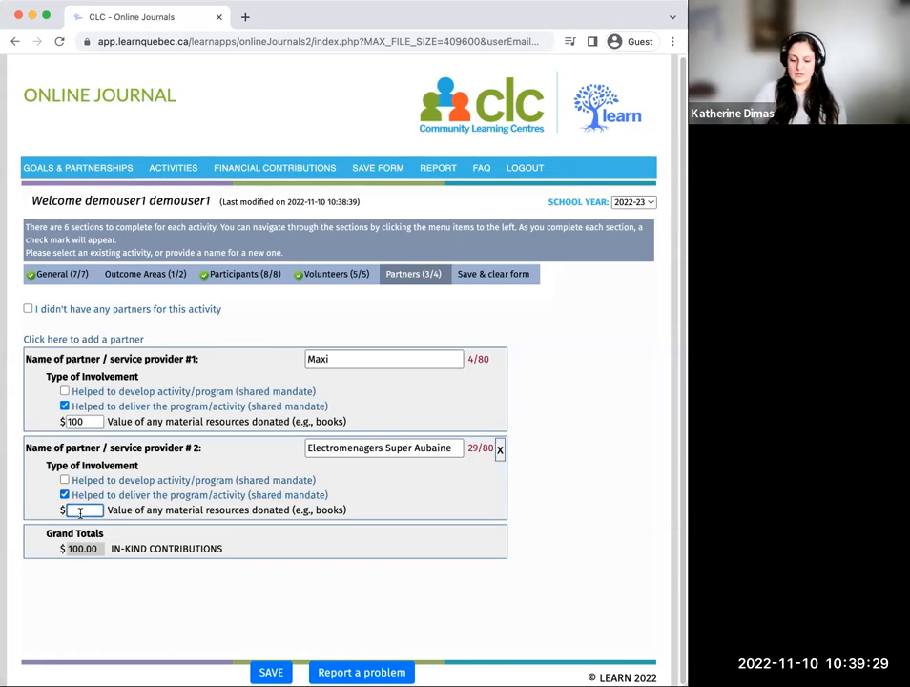
{"action": "type", "text": "300"}
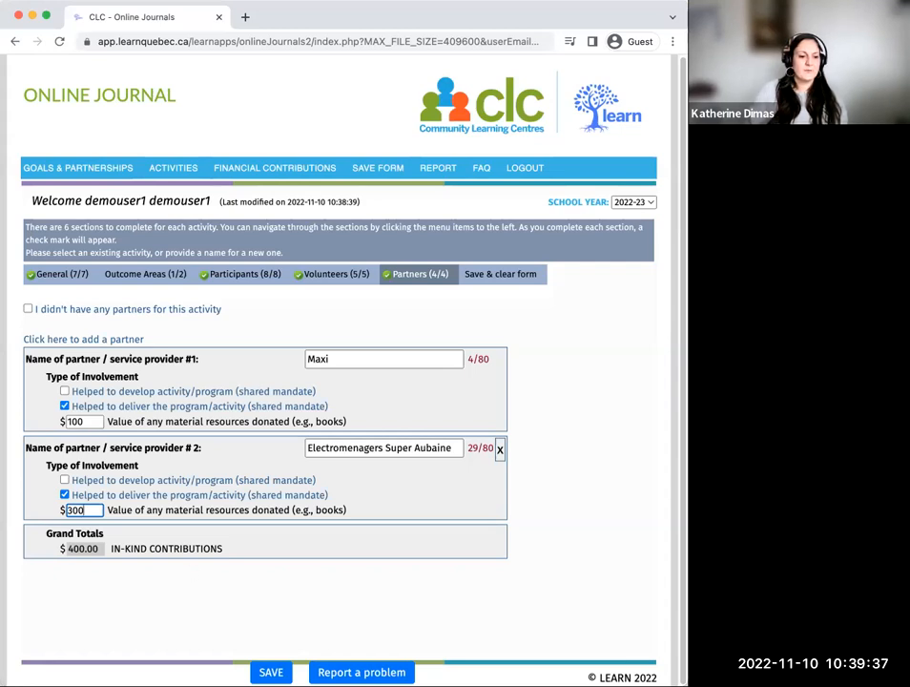
{"action": "left_click", "coordinate": [271, 672]}
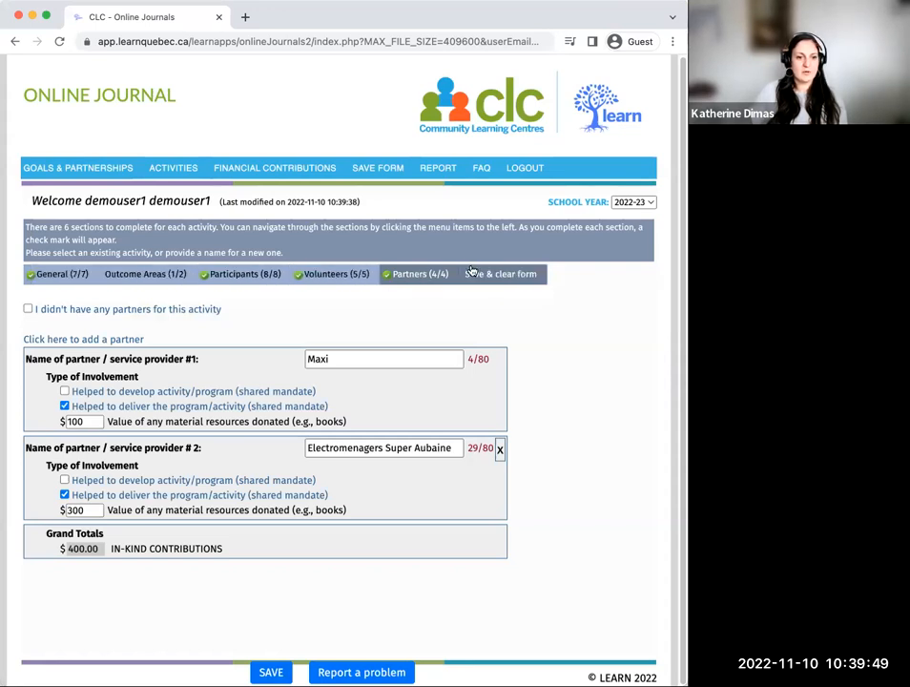
Step: Review the Snack Fridge activity's outcome area choices and its general details
{"action": "left_click", "coordinate": [143, 274]}
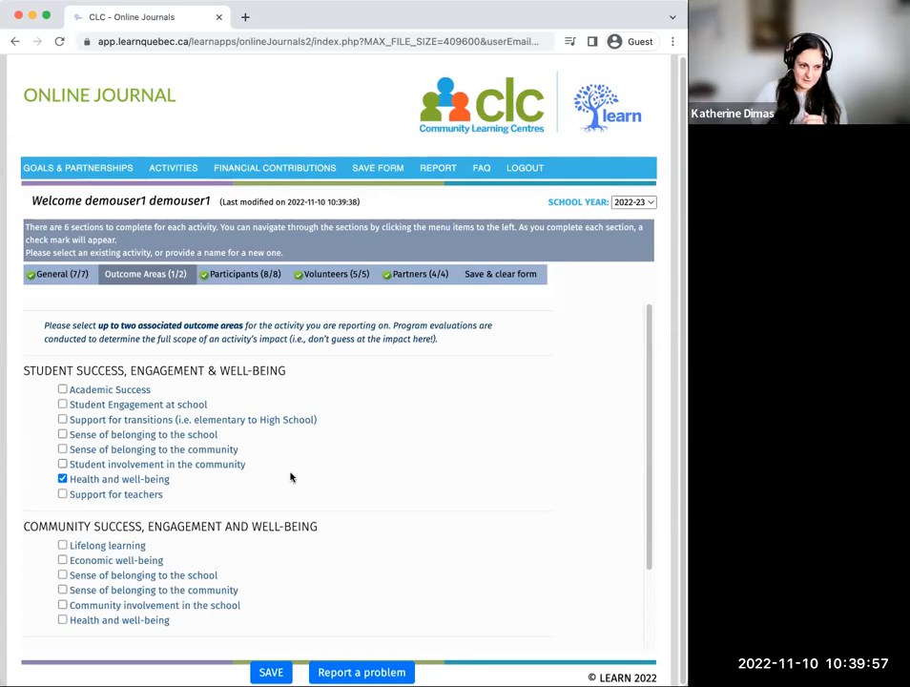
{"action": "scroll", "coordinate": [289, 475], "scroll_direction": "down", "scroll_amount": 3}
{"action": "scroll", "coordinate": [217, 463], "scroll_direction": "up", "scroll_amount": 1}
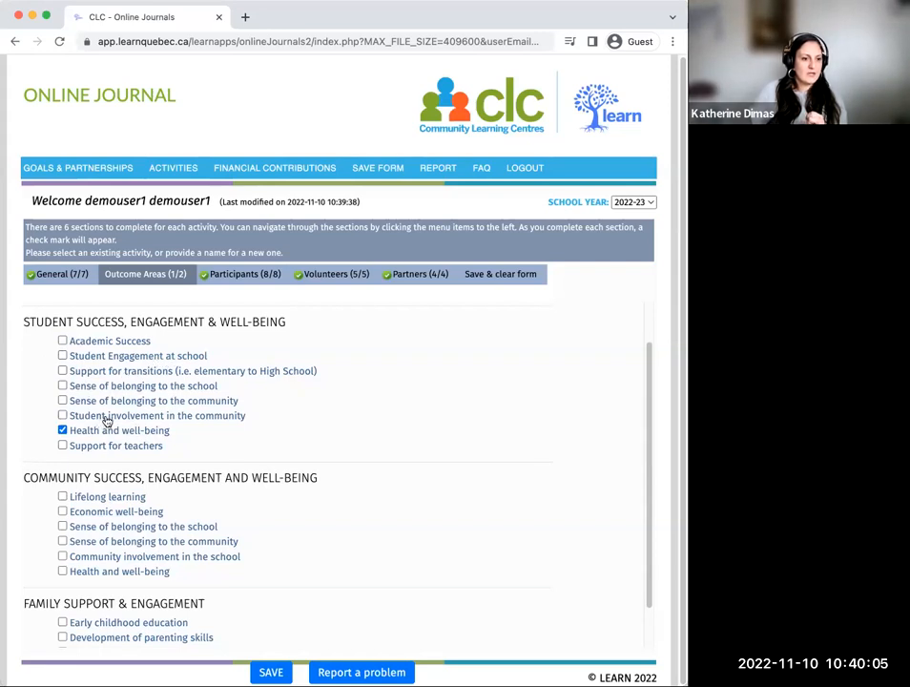
{"action": "scroll", "coordinate": [107, 421], "scroll_direction": "down", "scroll_amount": 1}
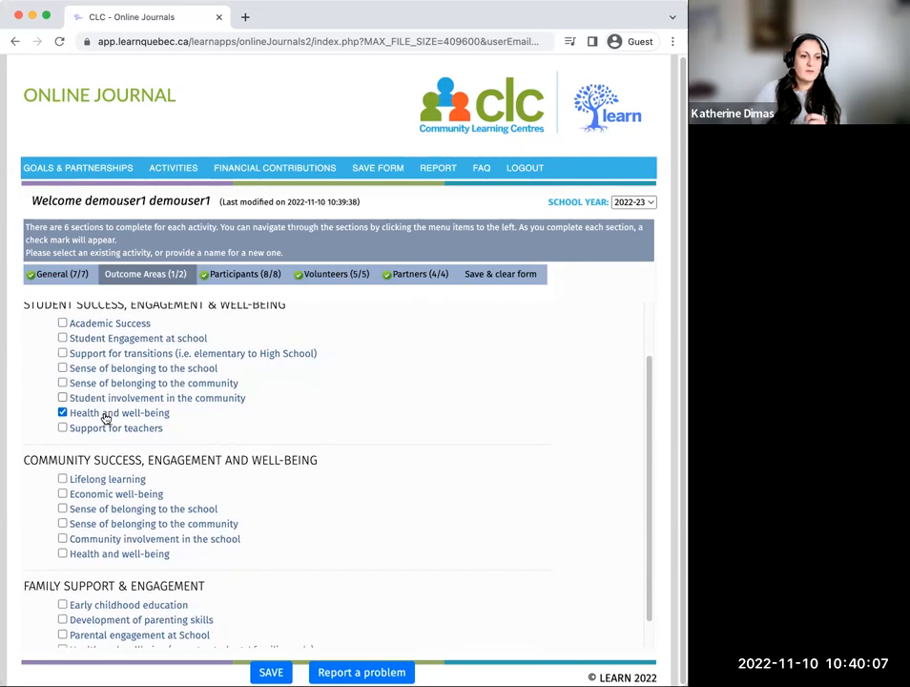
{"action": "scroll", "coordinate": [115, 416], "scroll_direction": "down", "scroll_amount": 2}
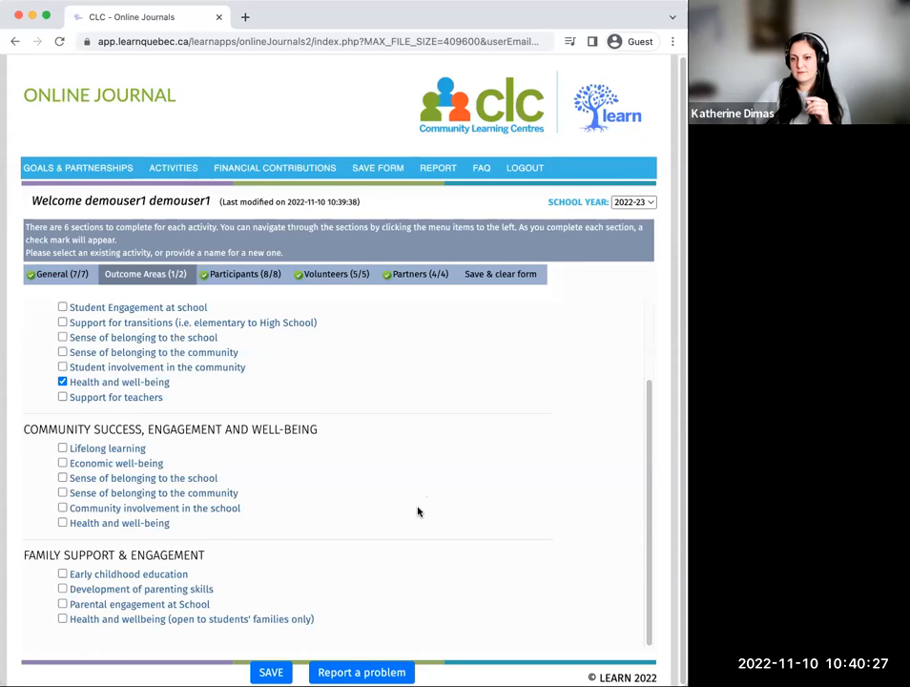
{"action": "scroll", "coordinate": [414, 511], "scroll_direction": "up", "scroll_amount": 2}
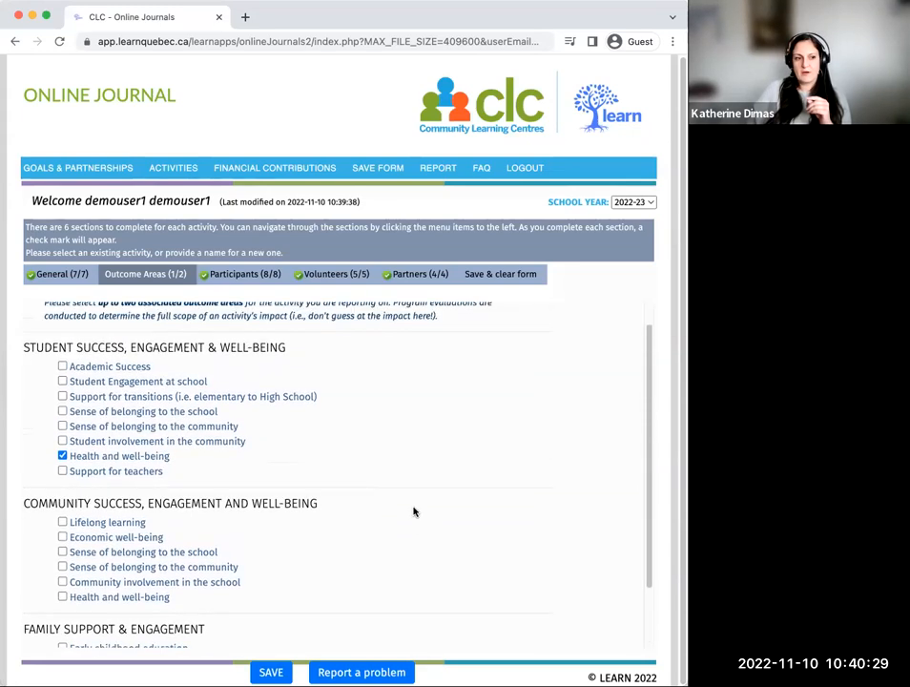
{"action": "scroll", "coordinate": [413, 511], "scroll_direction": "up", "scroll_amount": 1}
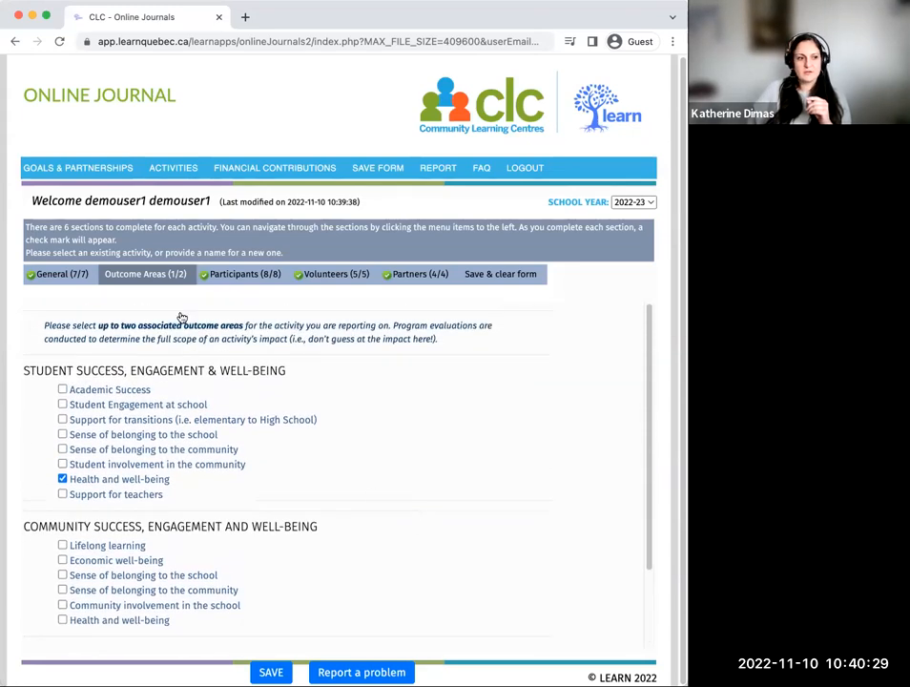
{"action": "left_click", "coordinate": [63, 277]}
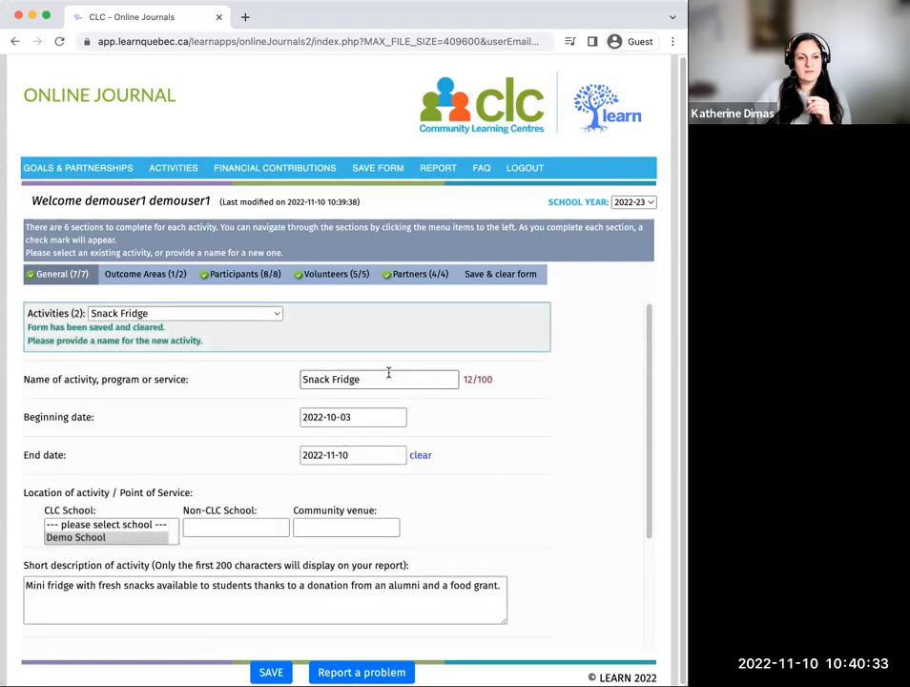
{"action": "scroll", "coordinate": [454, 515], "scroll_direction": "down", "scroll_amount": 2}
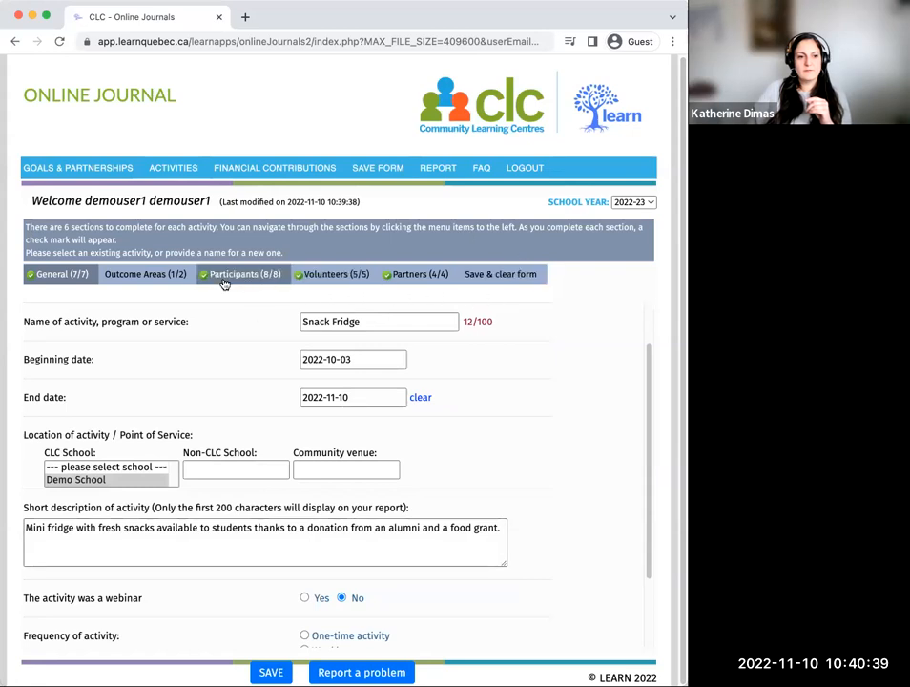
Step: In the Outcome Areas section, select "Community involvement in the school" under Community Success, Engagement and Well-Being, and save
{"action": "left_click", "coordinate": [150, 275]}
{"action": "scroll", "coordinate": [462, 497], "scroll_direction": "down", "scroll_amount": 2}
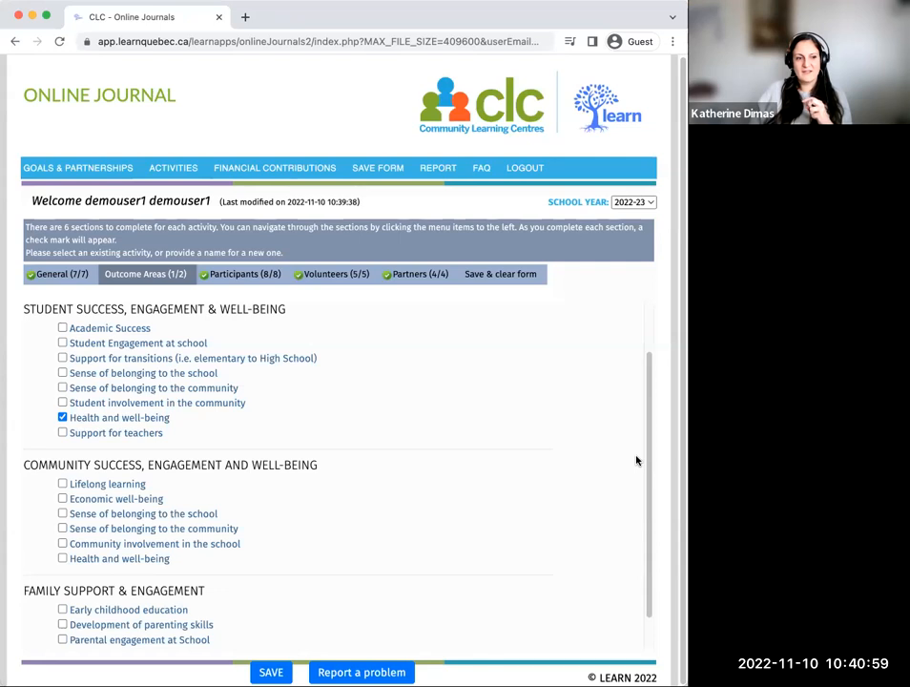
{"action": "scroll", "coordinate": [636, 460], "scroll_direction": "down", "scroll_amount": 1}
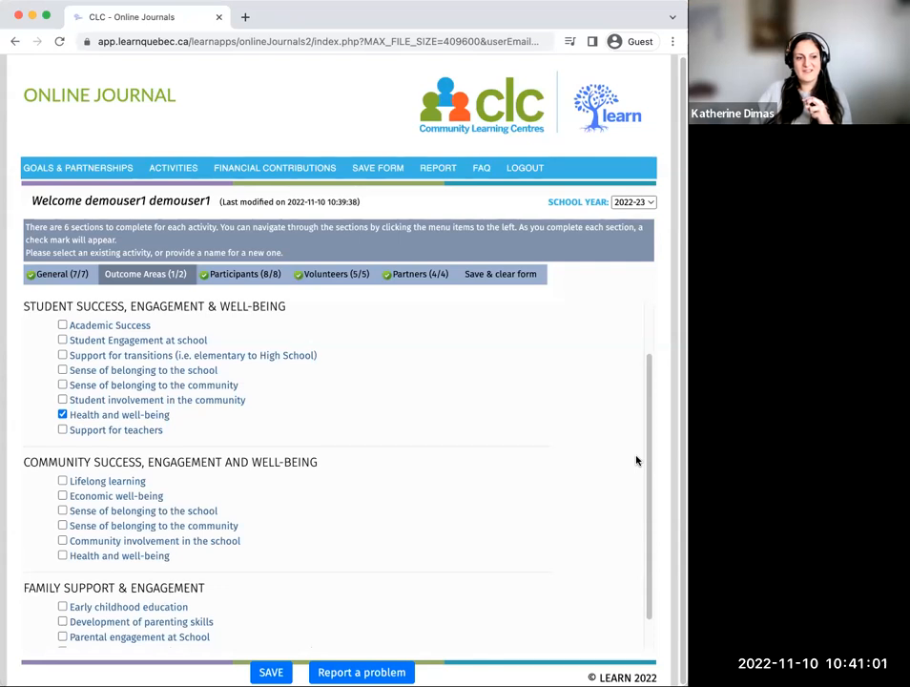
{"action": "scroll", "coordinate": [636, 460], "scroll_direction": "down", "scroll_amount": 2}
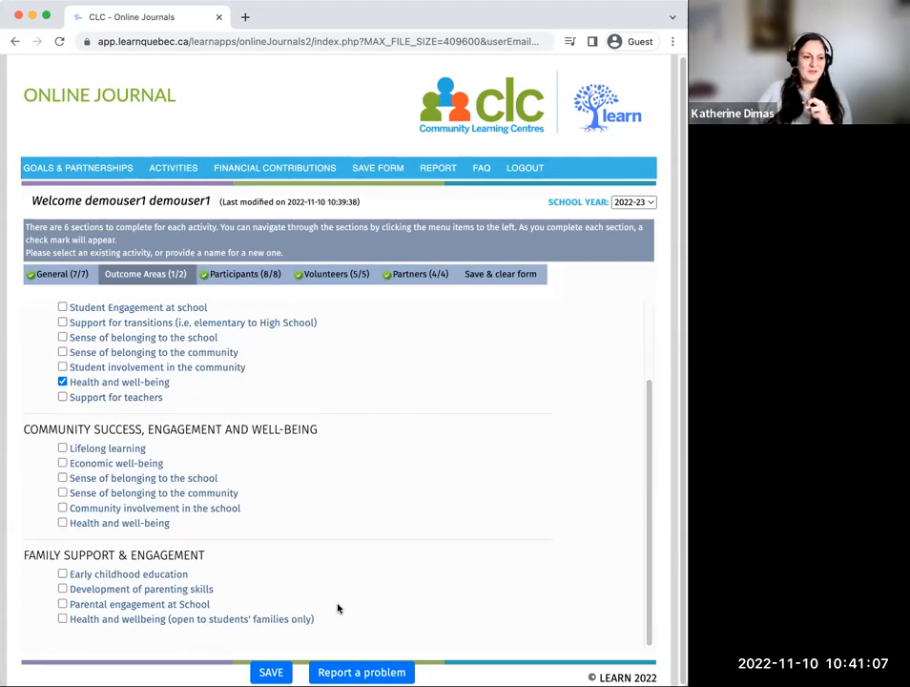
{"action": "left_click", "coordinate": [62, 508]}
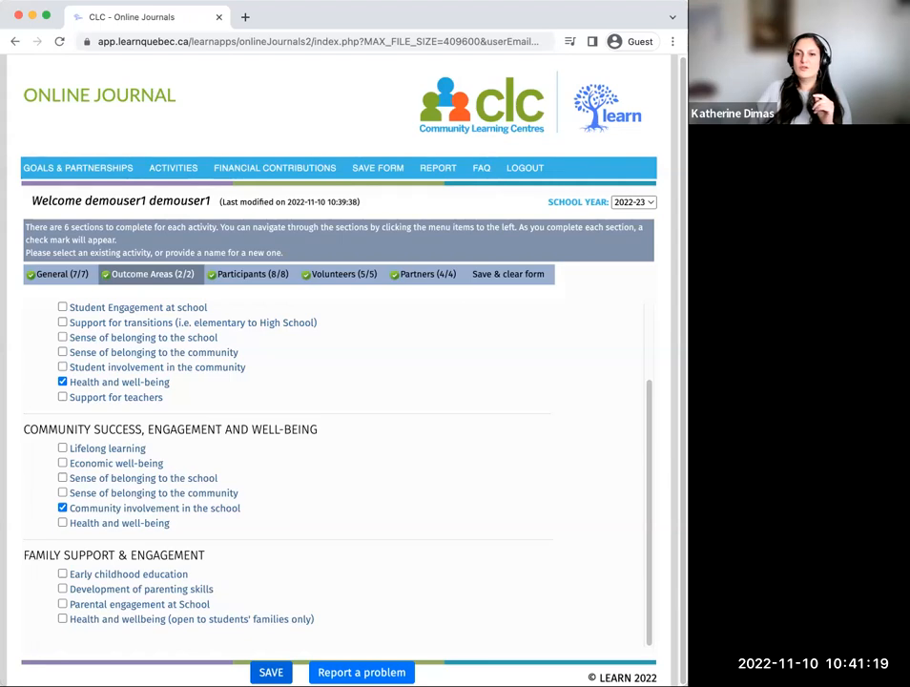
{"action": "left_click", "coordinate": [270, 672]}
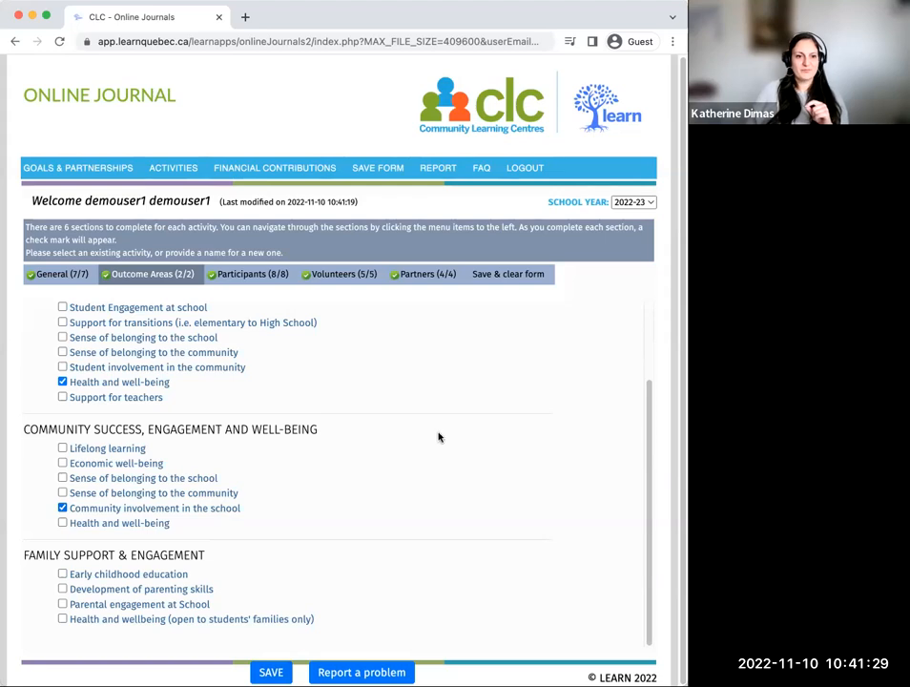
Step: Save and clear the Snack Fridge form, and load the existing activity "Healthy Bedtime Routines for Preschool"
{"action": "left_click", "coordinate": [524, 274]}
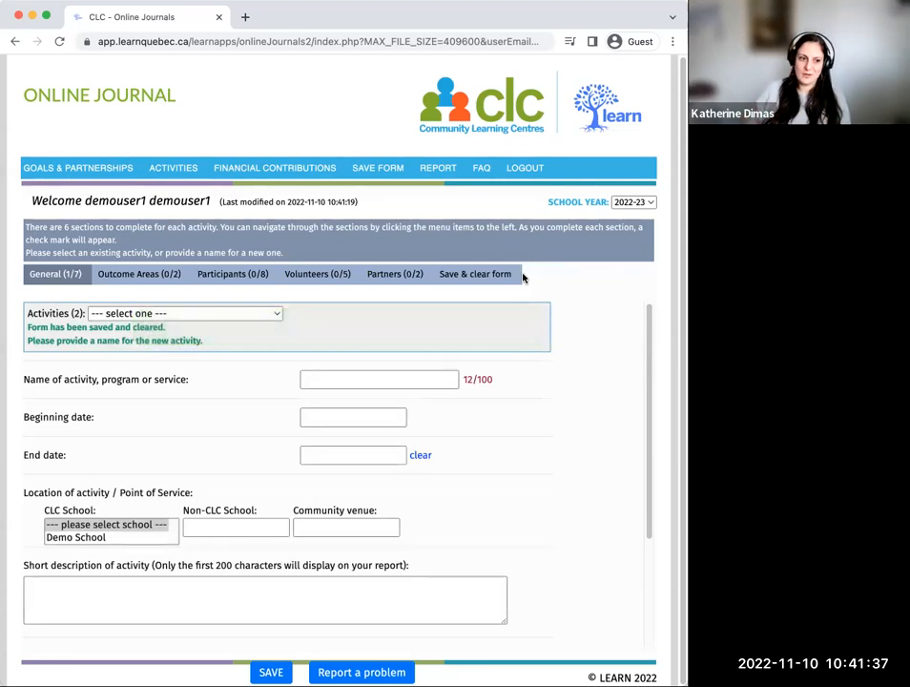
{"action": "left_click", "coordinate": [244, 315]}
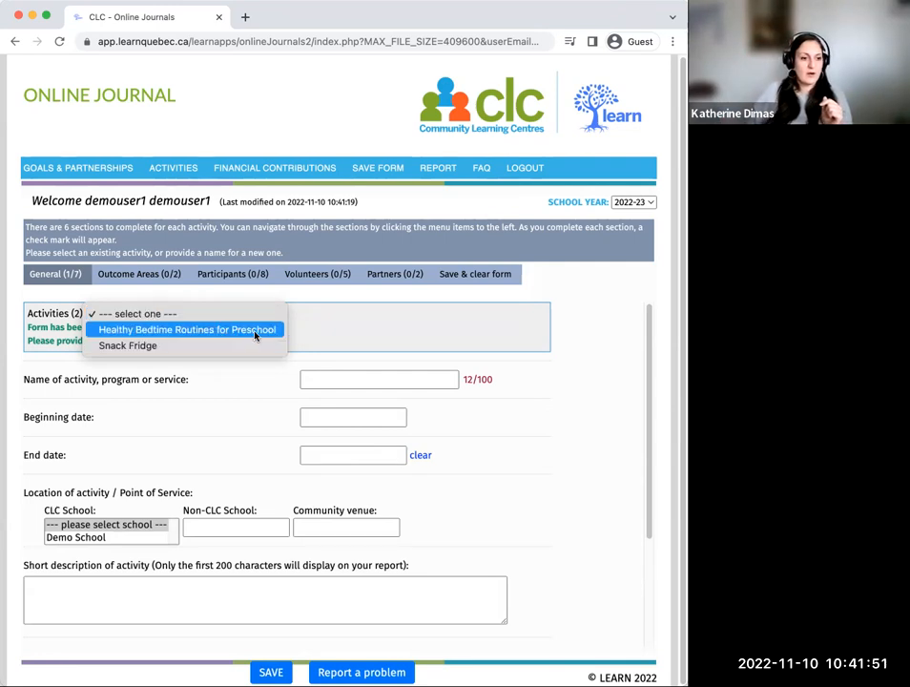
{"action": "left_click", "coordinate": [256, 333]}
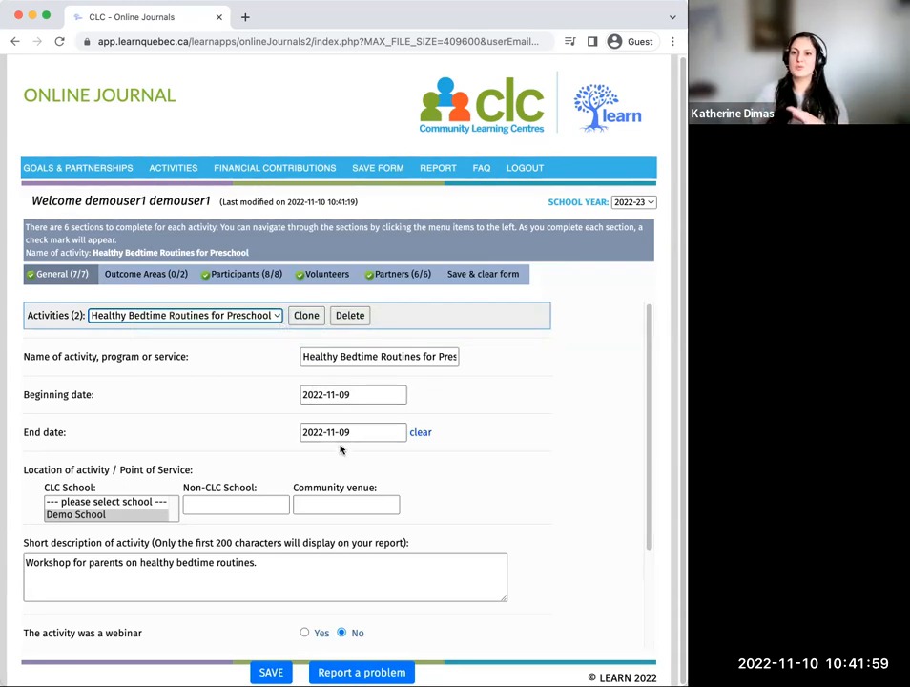
Step: Review the general details of the "Healthy Bedtime Routines for Preschool" activity, from its description to its frequency
{"action": "scroll", "coordinate": [340, 444], "scroll_direction": "down", "scroll_amount": 2}
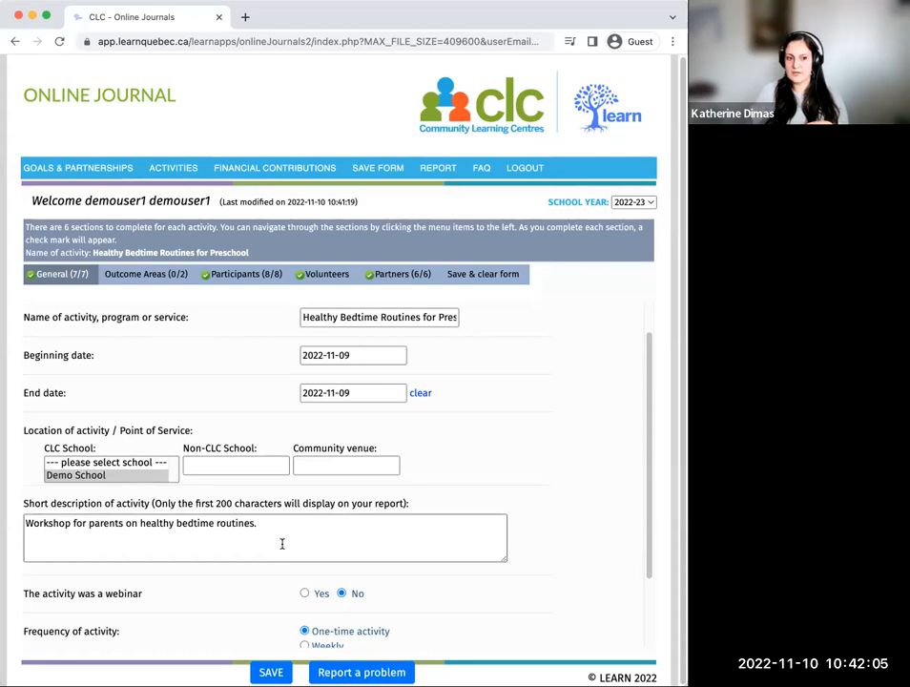
{"action": "scroll", "coordinate": [283, 541], "scroll_direction": "down", "scroll_amount": 5}
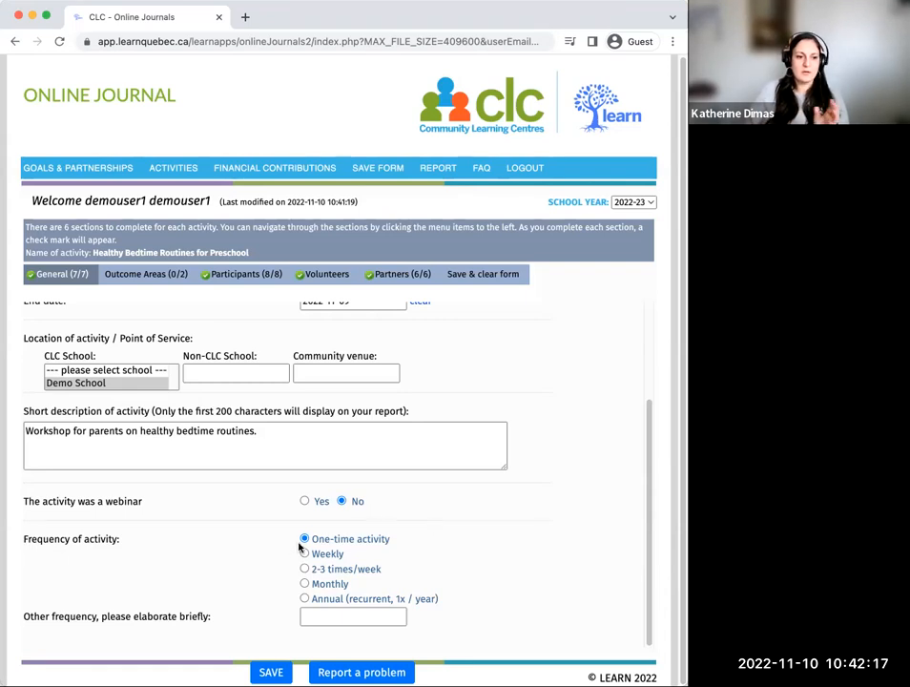
{"action": "scroll", "coordinate": [372, 544], "scroll_direction": "up", "scroll_amount": 1}
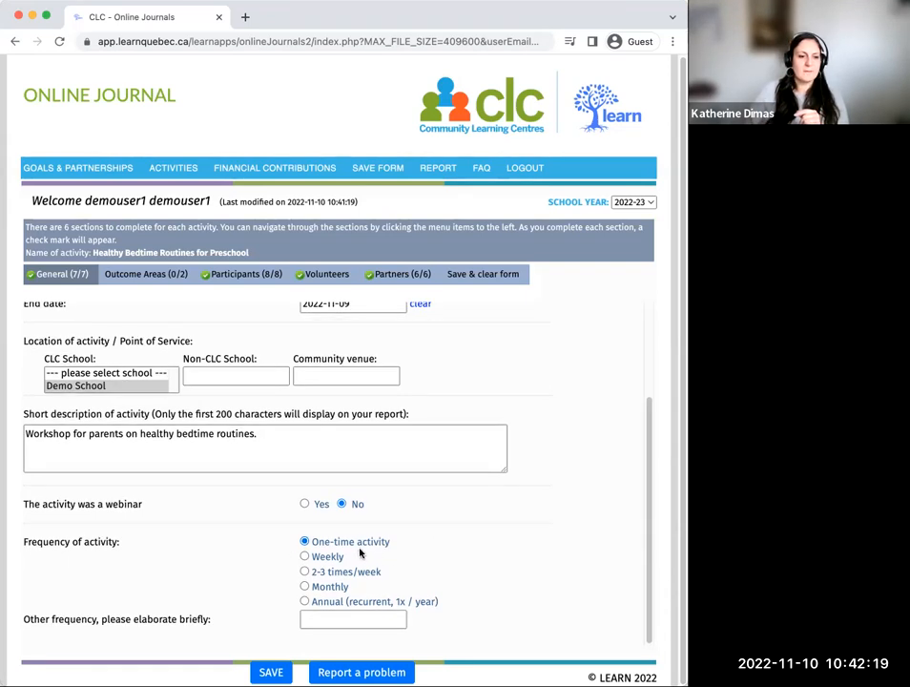
{"action": "scroll", "coordinate": [359, 553], "scroll_direction": "up", "scroll_amount": 1}
Step: In Outcome Areas, select only "Parental engagement at School" and "Health and wellbeing (open to students' families only)" under Family Support & Engagement, and save
{"action": "left_click", "coordinate": [141, 277]}
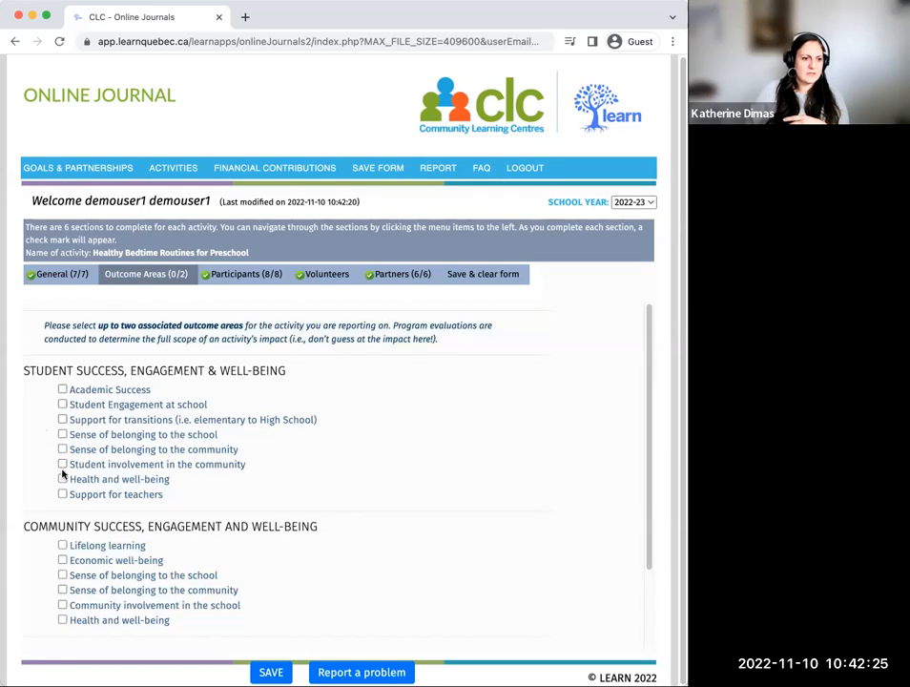
{"action": "scroll", "coordinate": [84, 472], "scroll_direction": "down", "scroll_amount": 2}
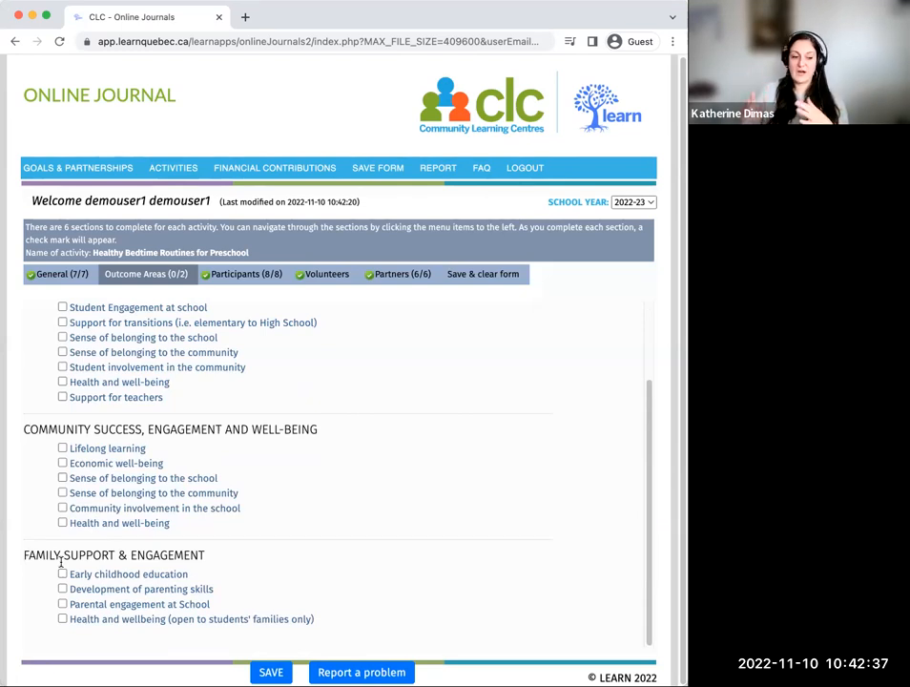
{"action": "left_click", "coordinate": [63, 574]}
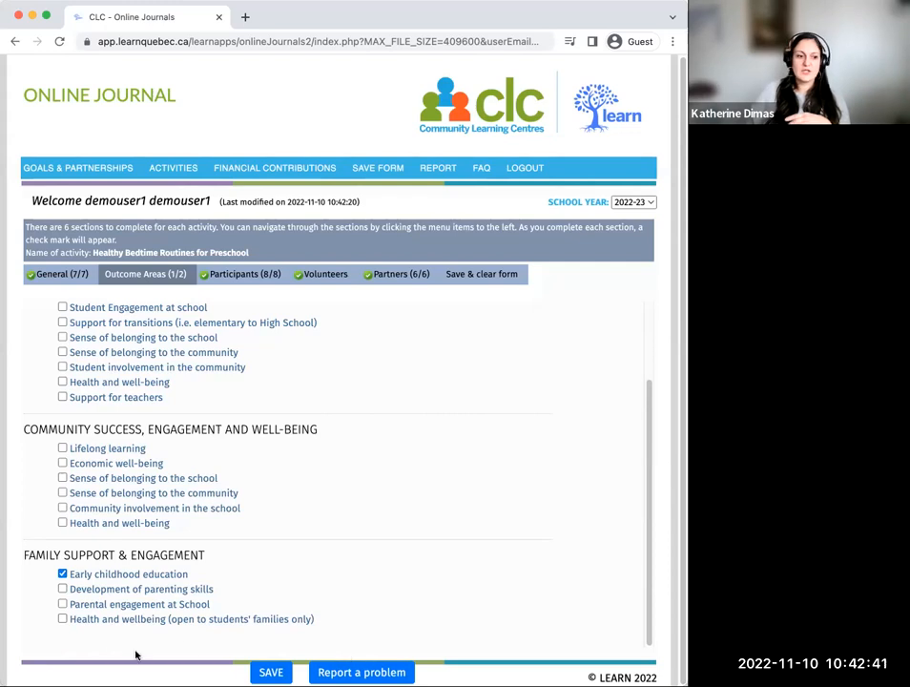
{"action": "left_click", "coordinate": [63, 589]}
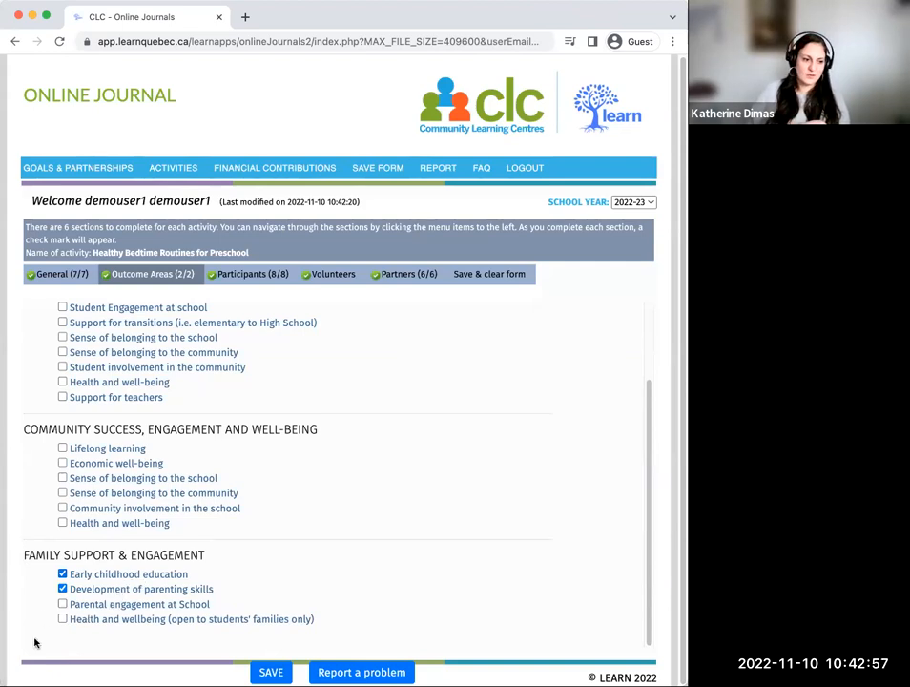
{"action": "left_click", "coordinate": [62, 574]}
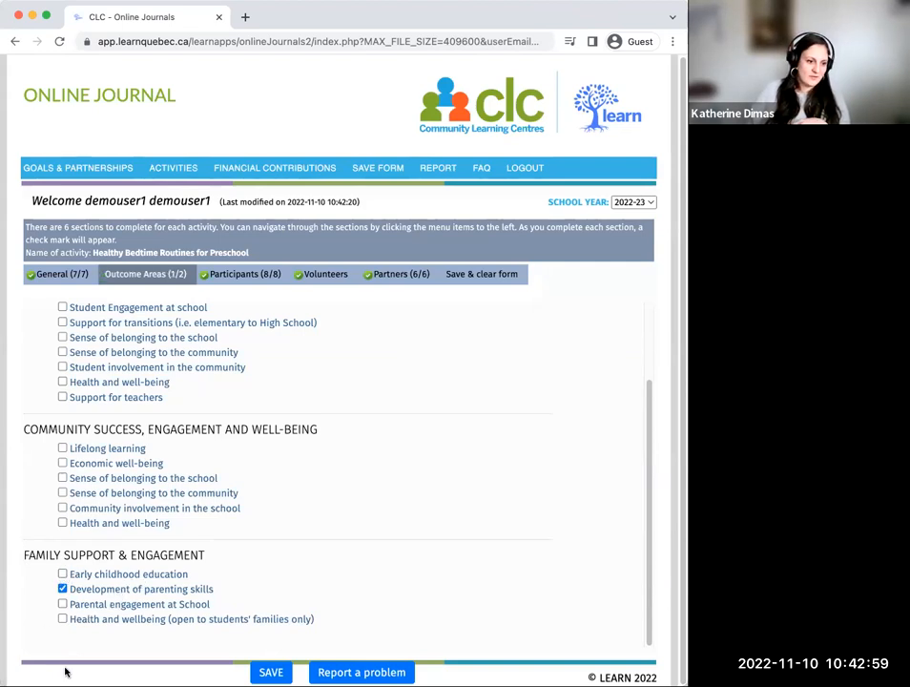
{"action": "left_click", "coordinate": [62, 619]}
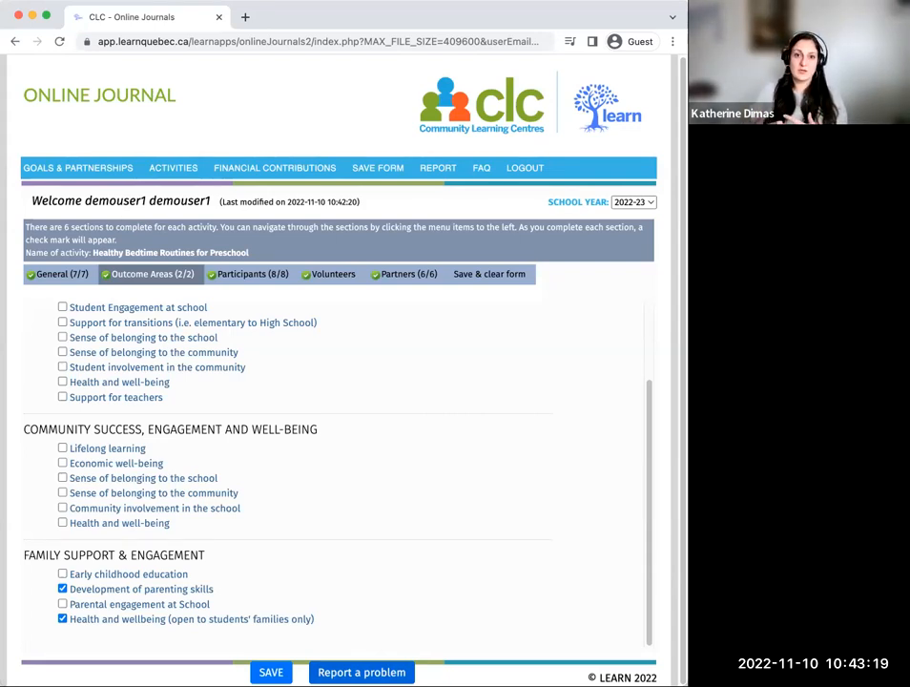
{"action": "left_click", "coordinate": [63, 589]}
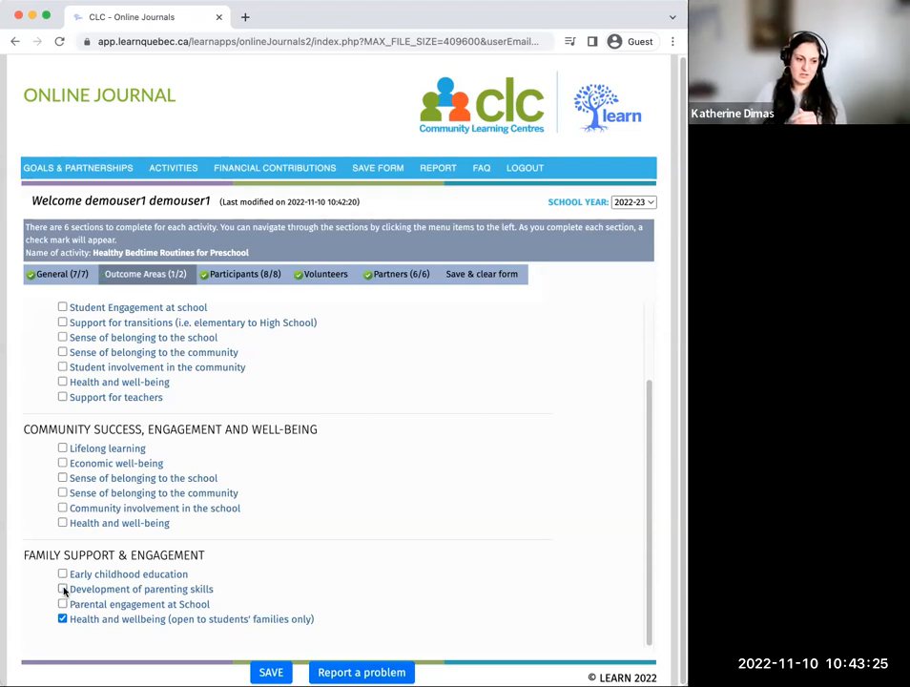
{"action": "left_click", "coordinate": [62, 604]}
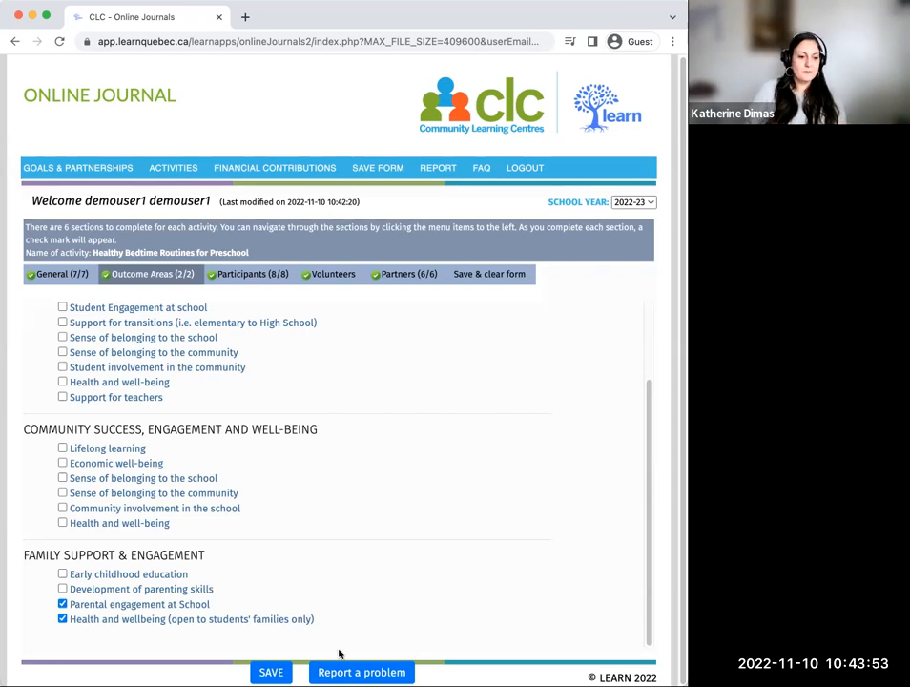
{"action": "left_click", "coordinate": [271, 672]}
Step: In the Participants section, set the totals to 25 students, 4 teachers, 4 support staff and 30 parents
{"action": "left_click", "coordinate": [253, 275]}
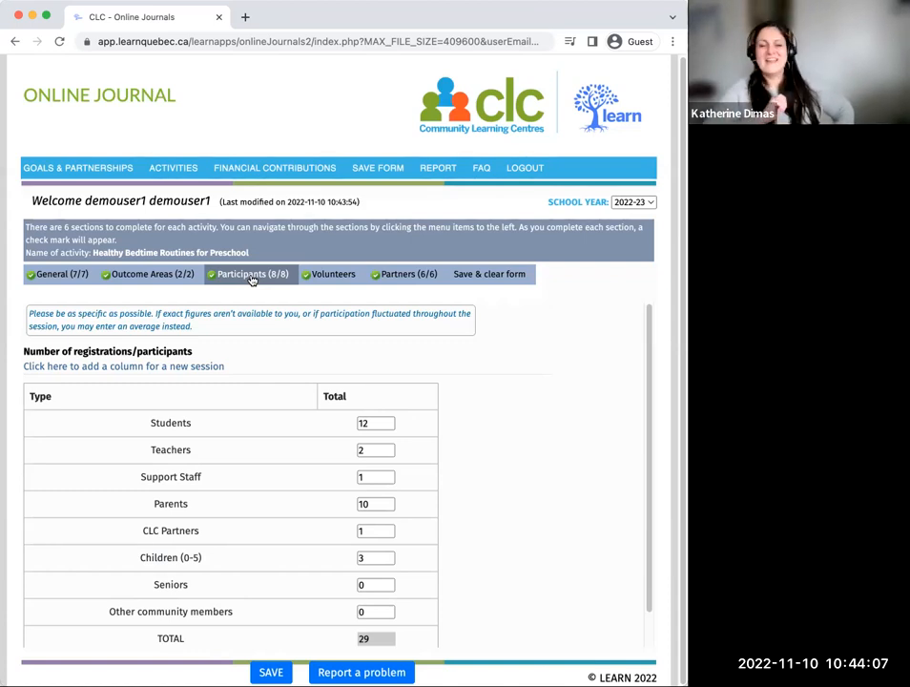
{"action": "left_click", "coordinate": [367, 422]}
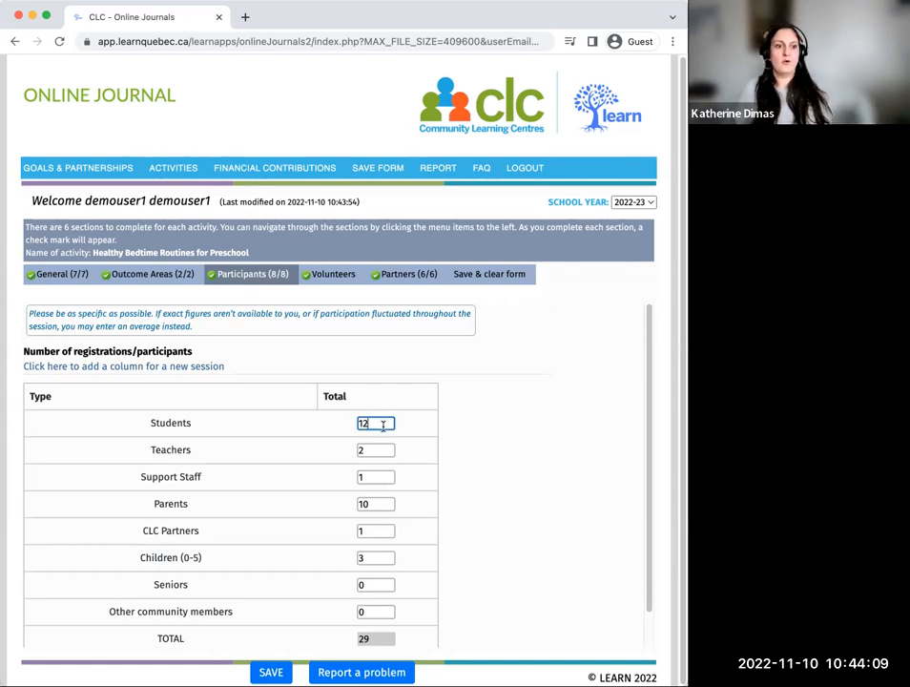
{"action": "left_click_drag", "start_coordinate": [365, 423], "coordinate": [356, 425]}
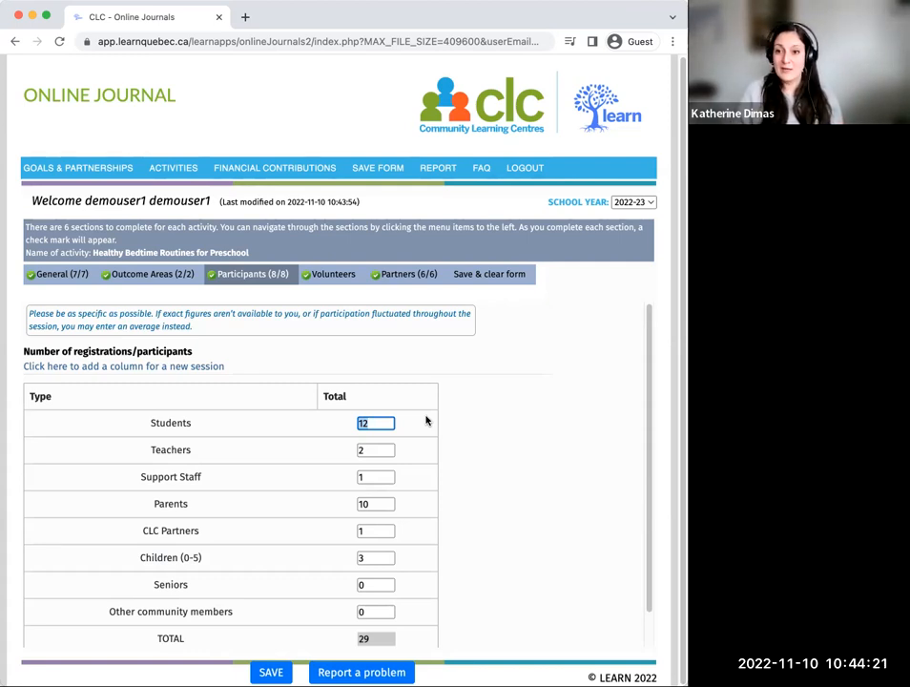
{"action": "type", "text": "25"}
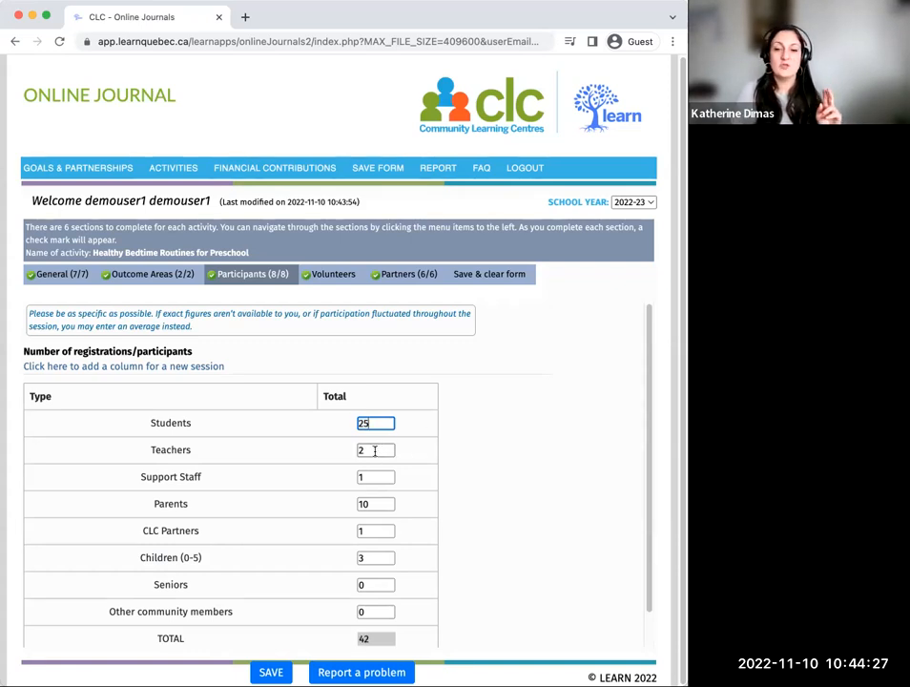
{"action": "key", "text": "Tab"}
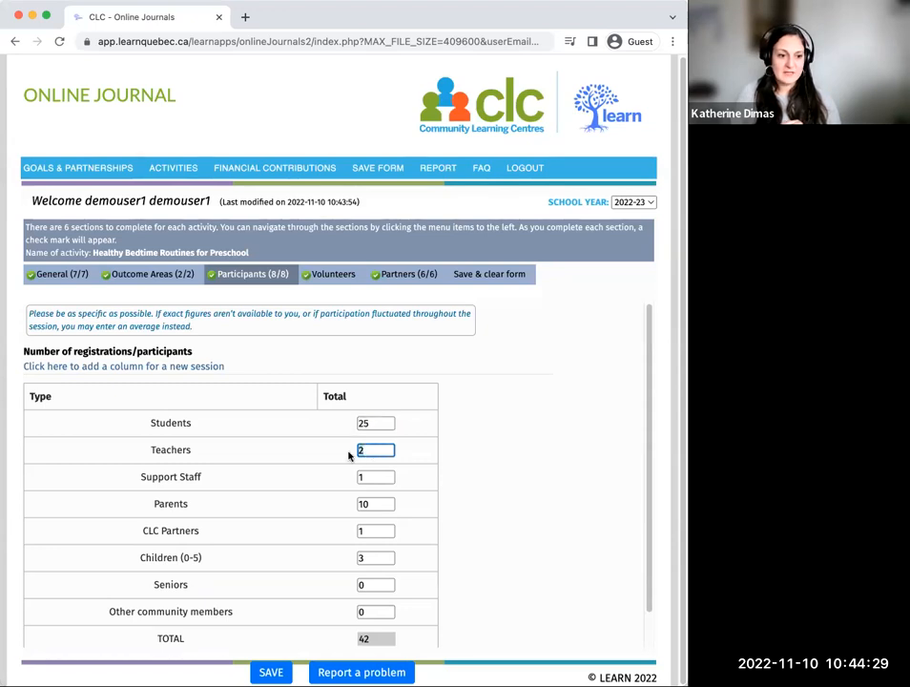
{"action": "type", "text": "4"}
{"action": "key", "text": "Tab"}
{"action": "type", "text": "4"}
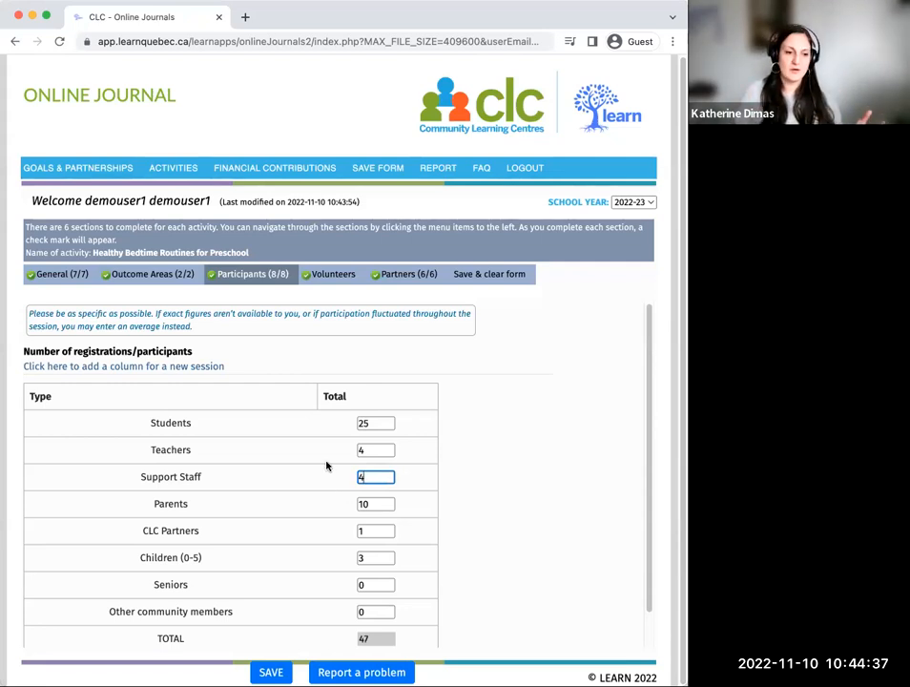
{"action": "double_click", "coordinate": [380, 503]}
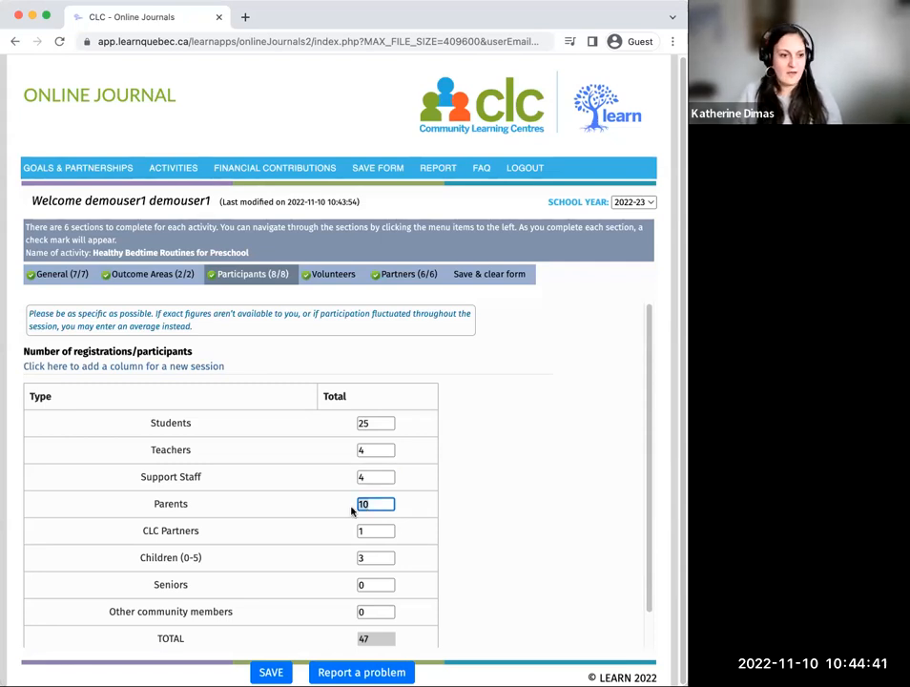
{"action": "type", "text": "30"}
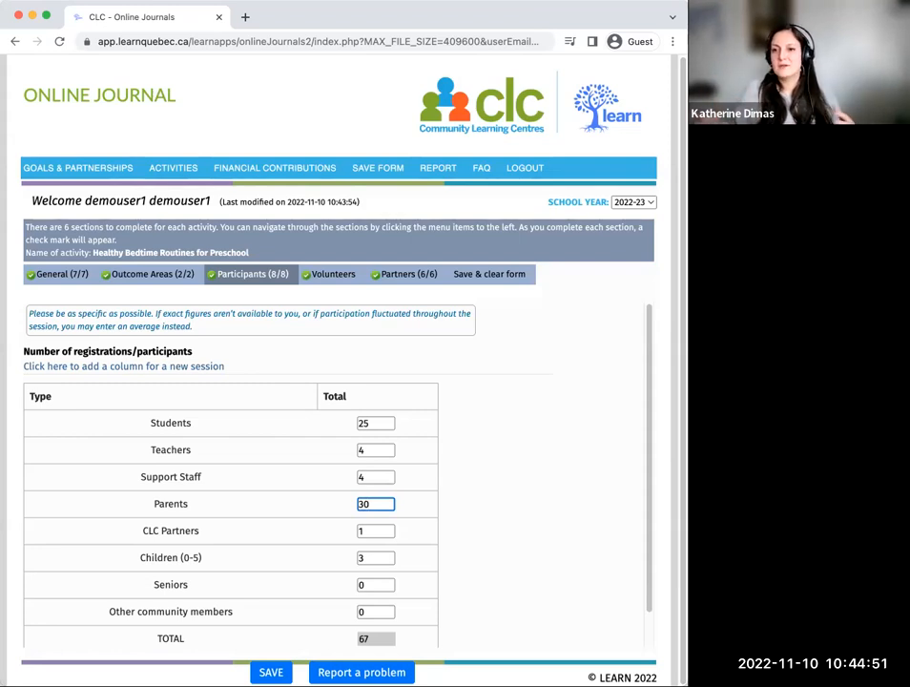
Step: Set the participant total for Children (0-5) to 5, leave the CLC Partners count as is, and save
{"action": "scroll", "coordinate": [325, 515], "scroll_direction": "down", "scroll_amount": 1}
{"action": "left_click", "coordinate": [357, 494]}
{"action": "double_click", "coordinate": [360, 494]}
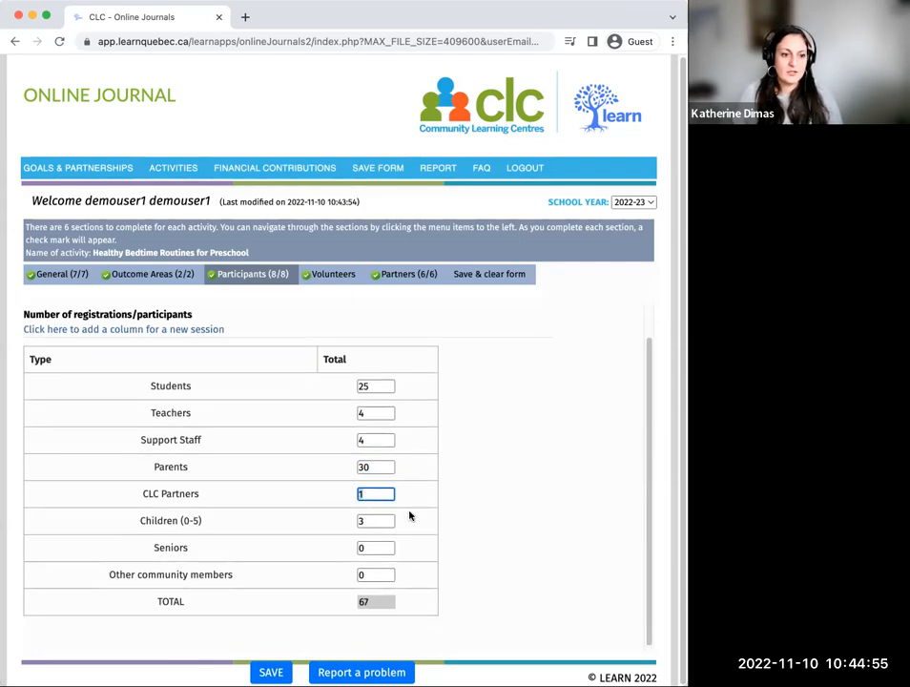
{"action": "left_click", "coordinate": [376, 494]}
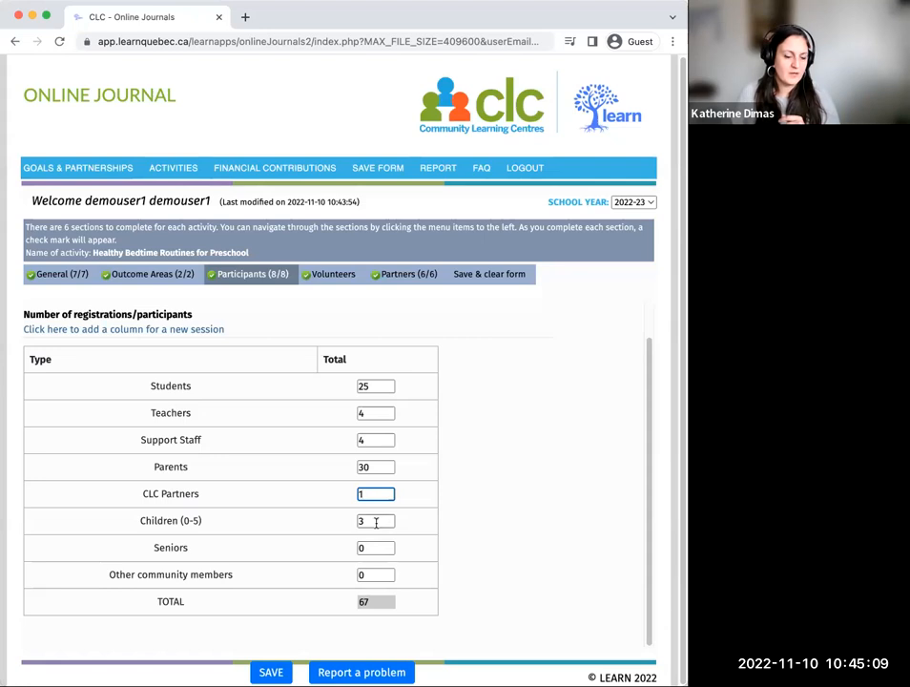
{"action": "left_click", "coordinate": [371, 521]}
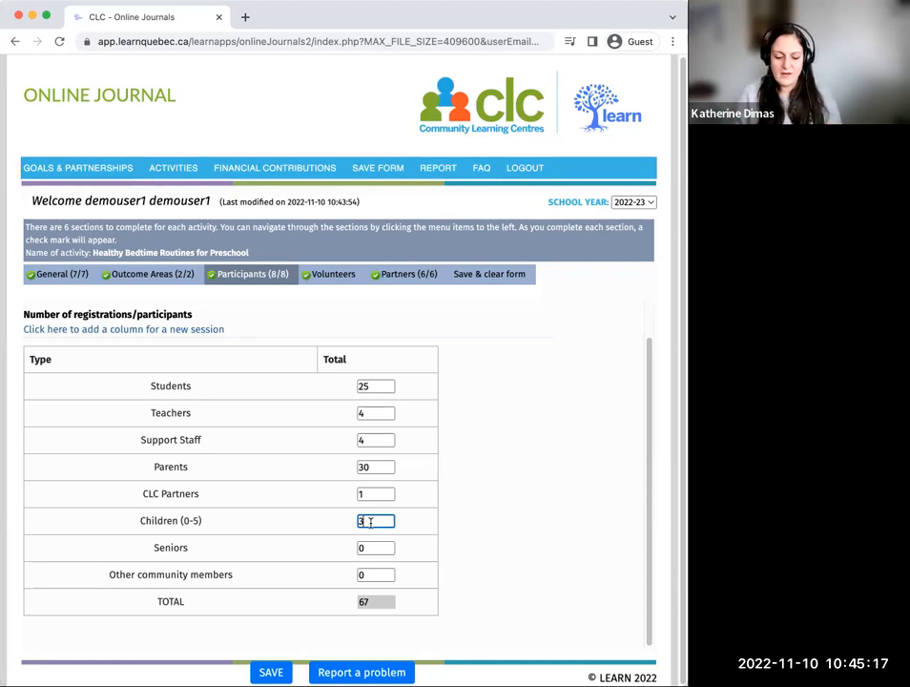
{"action": "key", "text": "BackSpace"}
{"action": "type", "text": "5"}
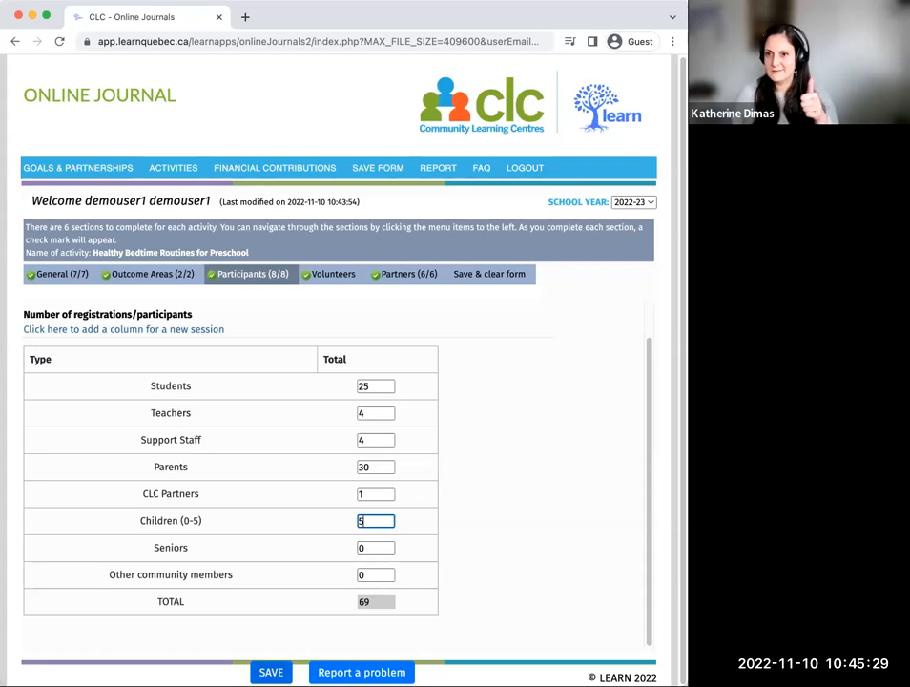
{"action": "left_click", "coordinate": [271, 673]}
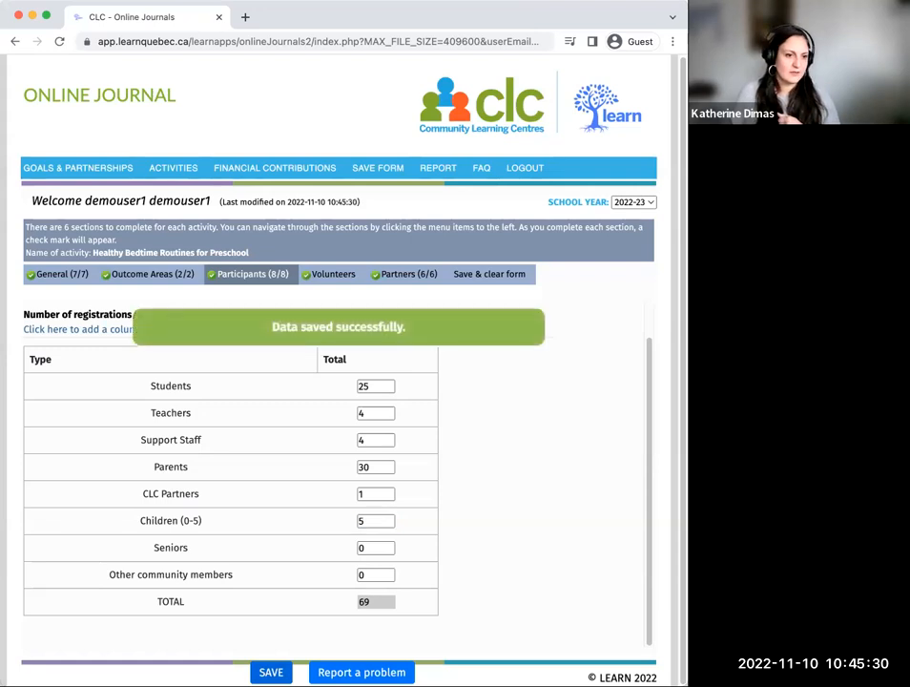
Step: In the Volunteers section, briefly clear and restore the "I didn't have any volunteers for this activity" option
{"action": "left_click", "coordinate": [329, 276]}
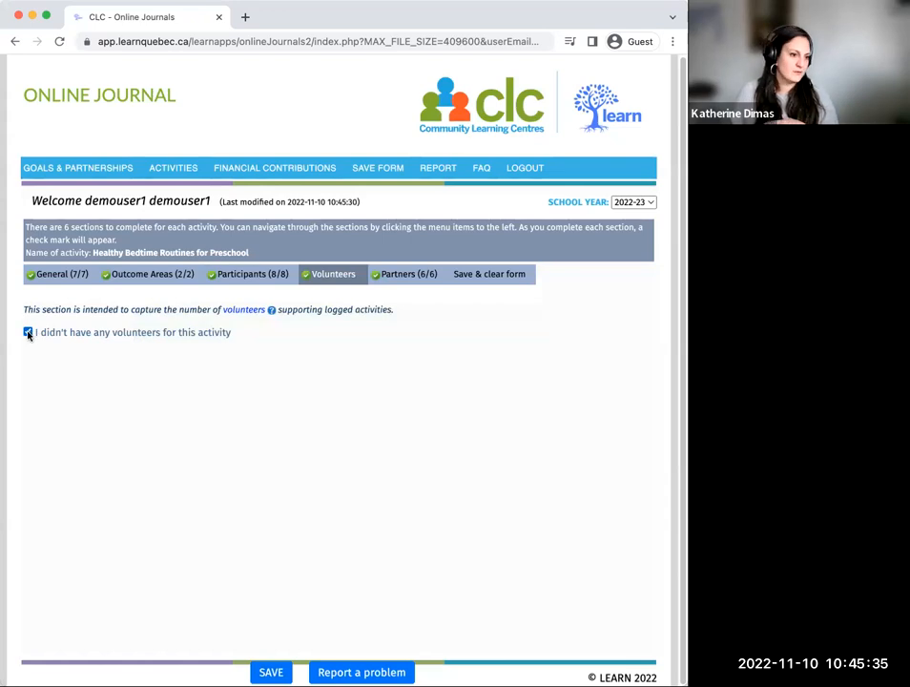
{"action": "left_click", "coordinate": [29, 332]}
{"action": "left_click", "coordinate": [29, 331]}
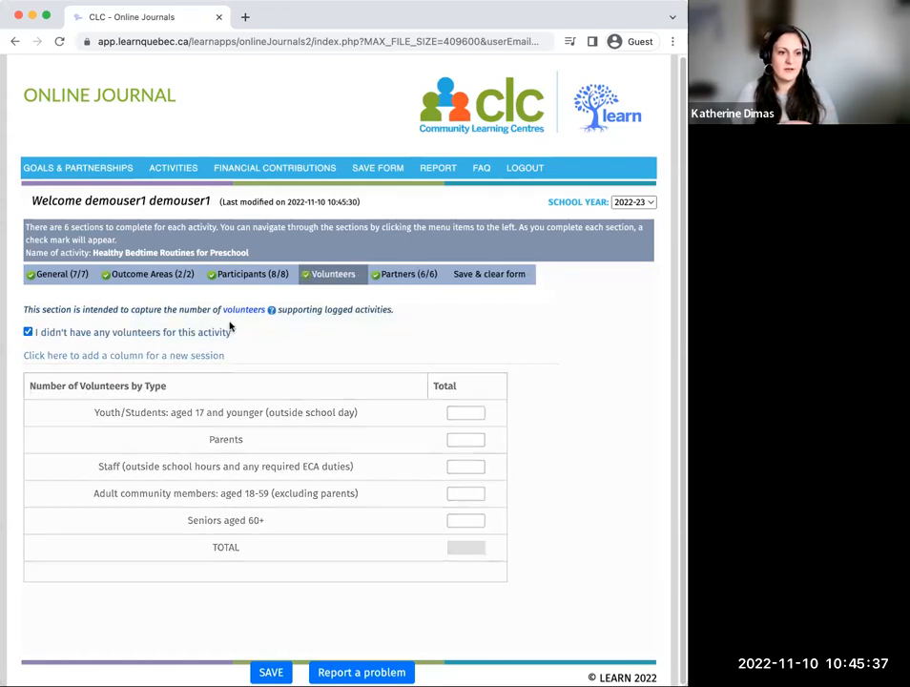
Step: Check the activity's partner entries and save them, and save and clear the activity form
{"action": "left_click", "coordinate": [412, 273]}
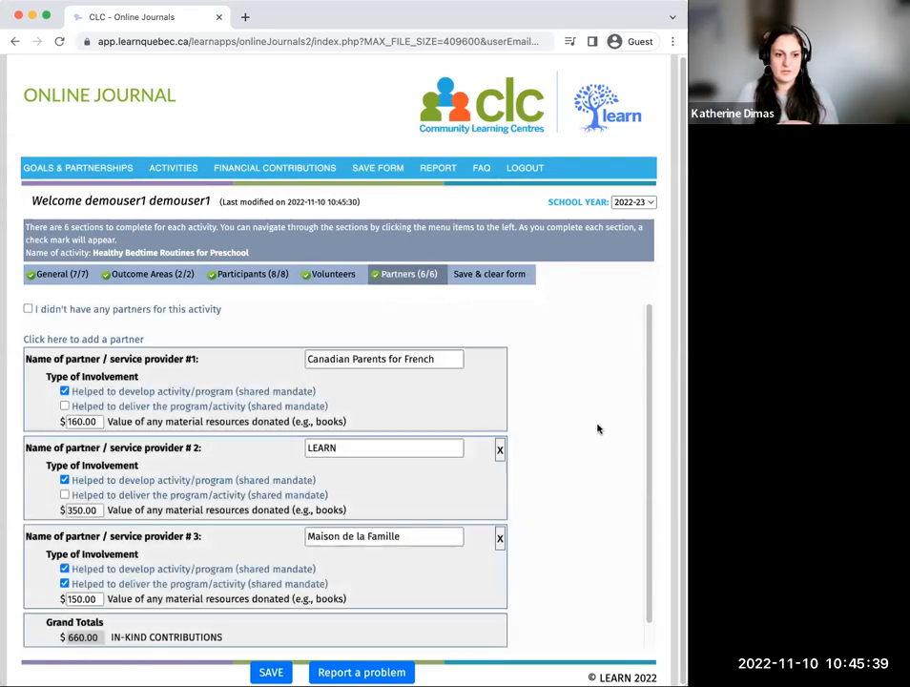
{"action": "scroll", "coordinate": [587, 410], "scroll_direction": "down", "scroll_amount": 2}
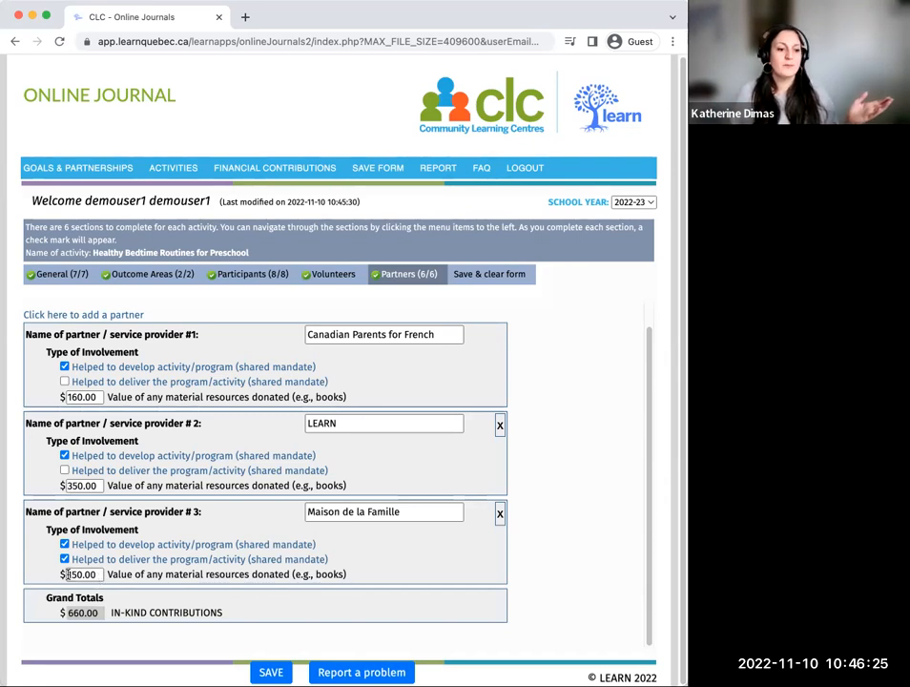
{"action": "left_click", "coordinate": [275, 670]}
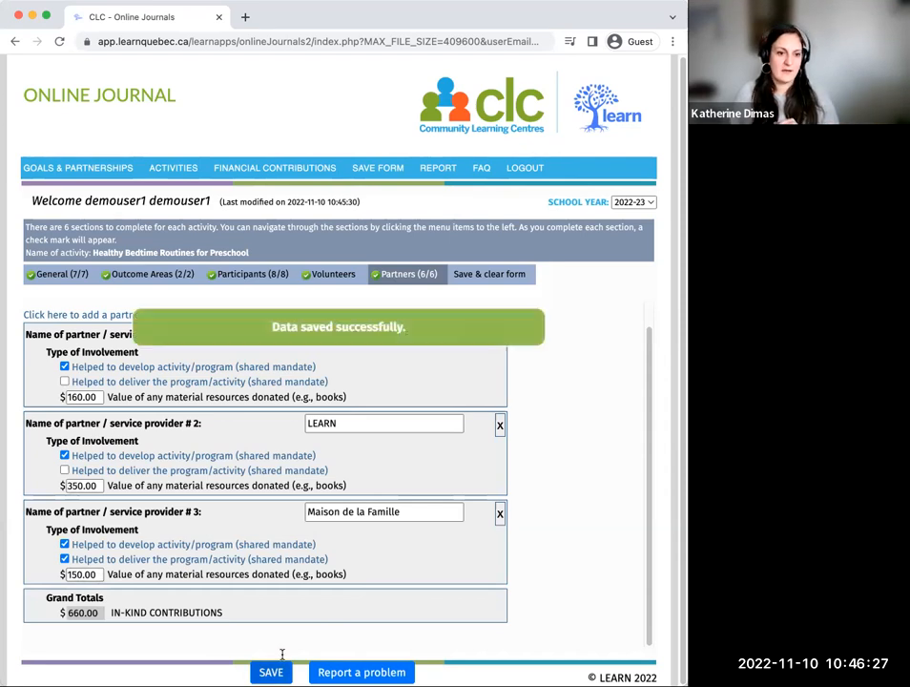
{"action": "left_click", "coordinate": [508, 275]}
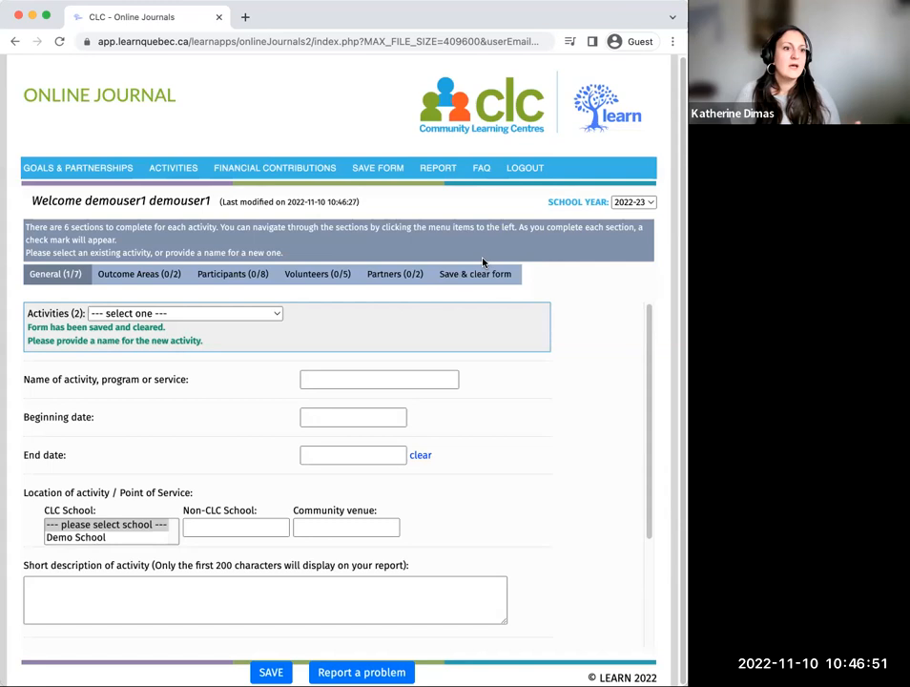
Step: In Financial Contributions, enter a grant named "Breakfast Club" with funder "President's Choice" and purpose "Healthy Snacks"
{"action": "left_click", "coordinate": [296, 172]}
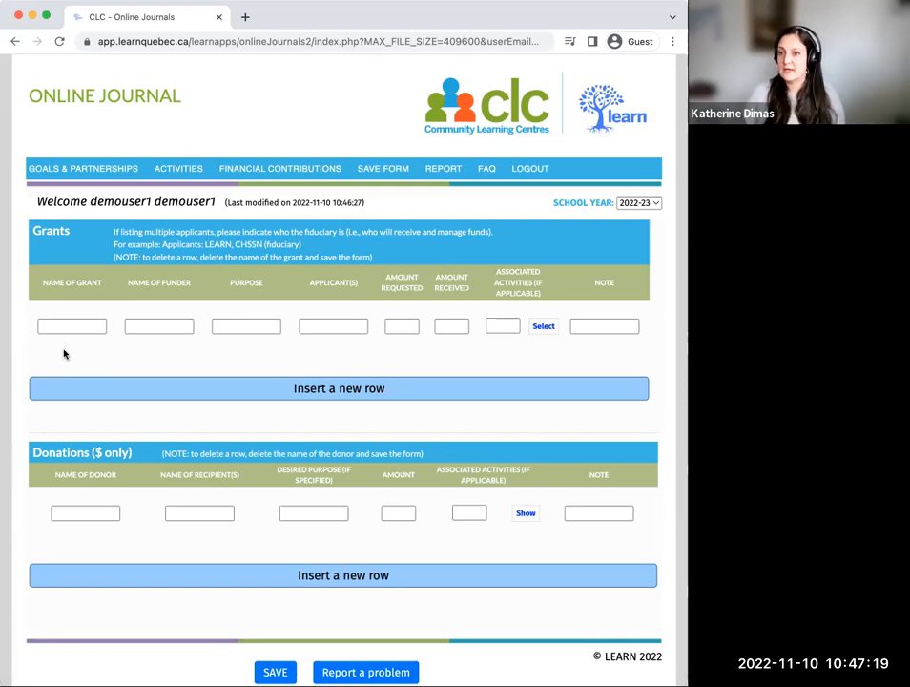
{"action": "left_click", "coordinate": [69, 325]}
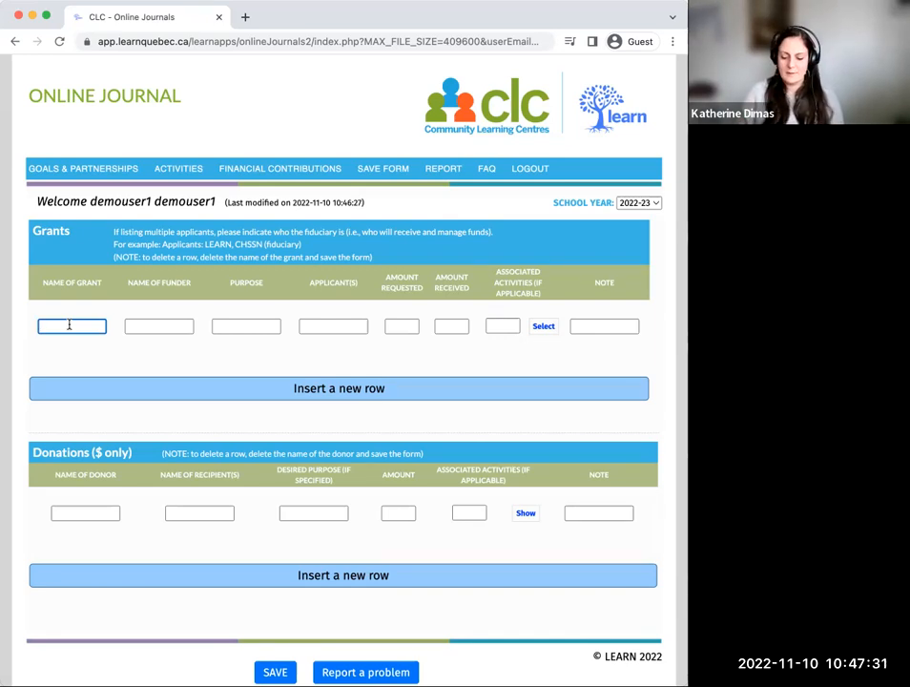
{"action": "type", "text": "Bieakfast Club"}
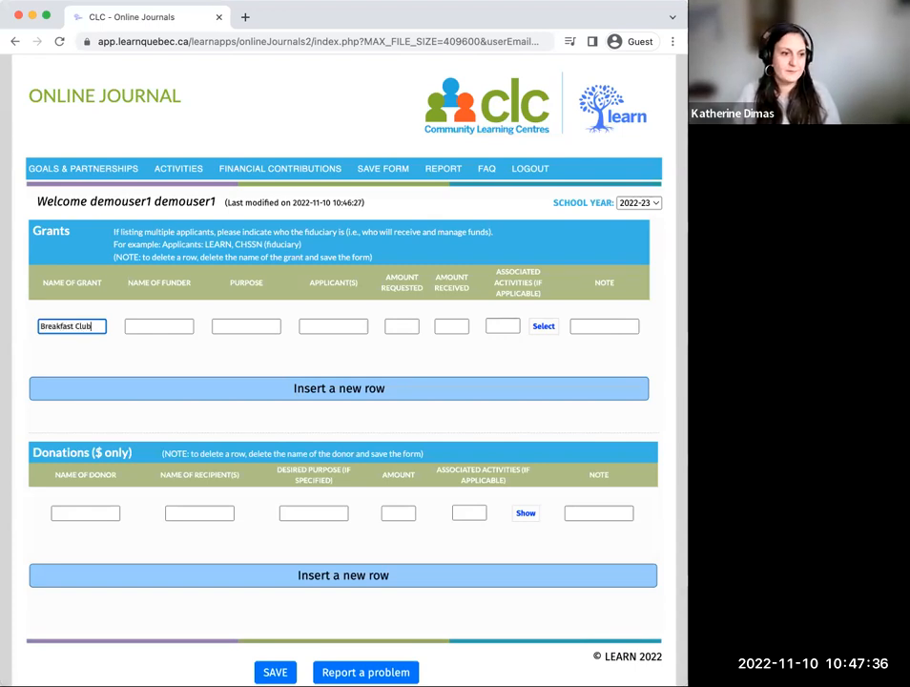
{"action": "key", "text": "Tab"}
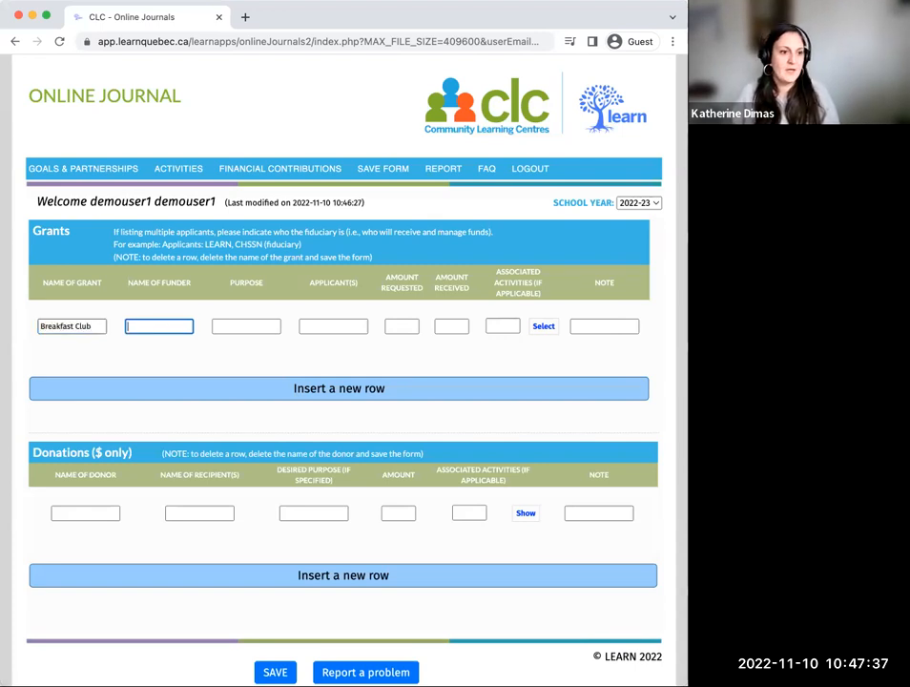
{"action": "type", "text": "Presi"}
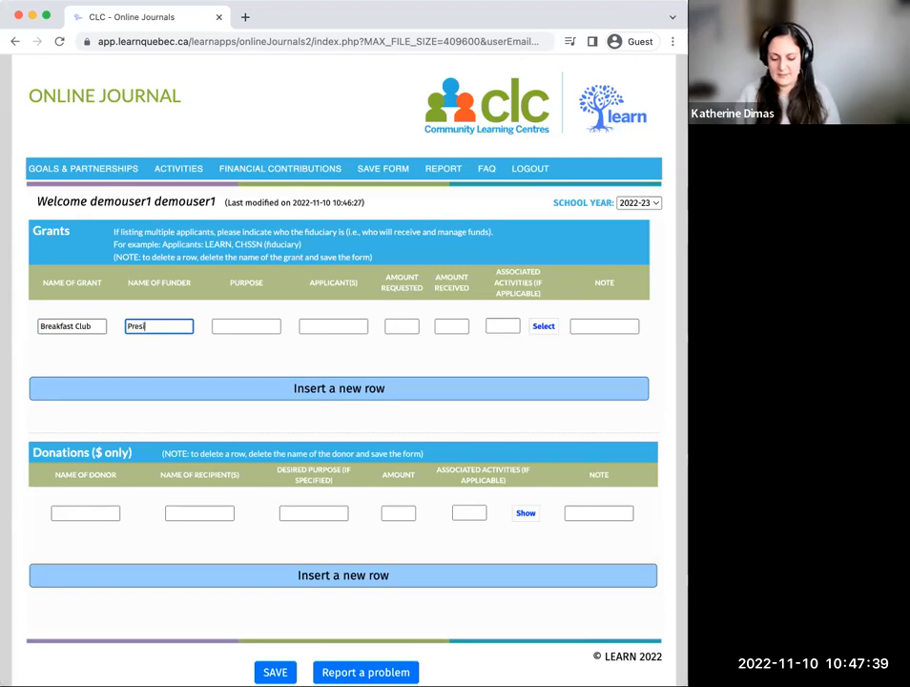
{"action": "type", "text": "dent's"}
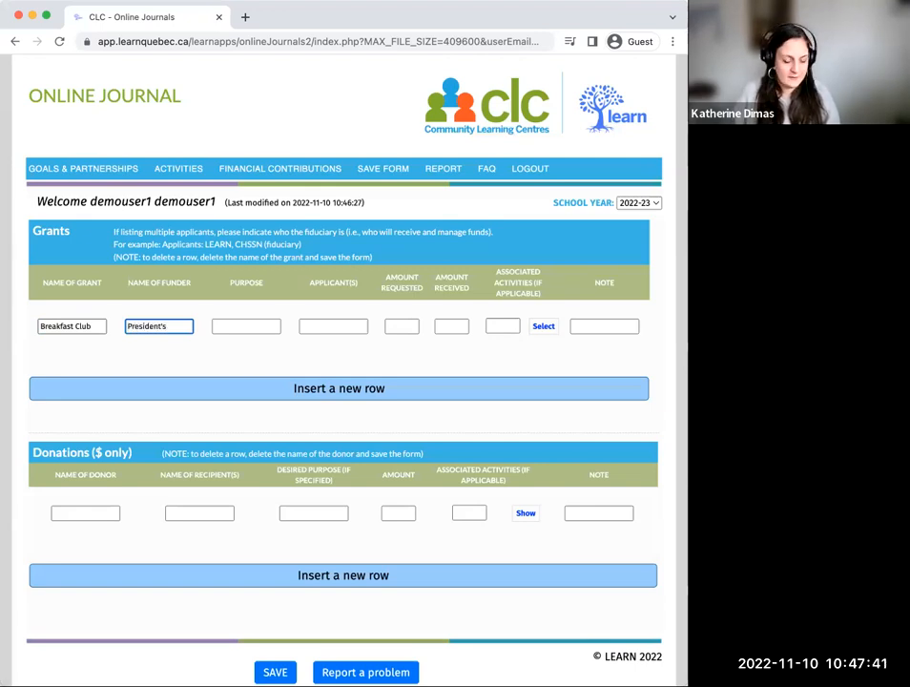
{"action": "type", "text": " Choice"}
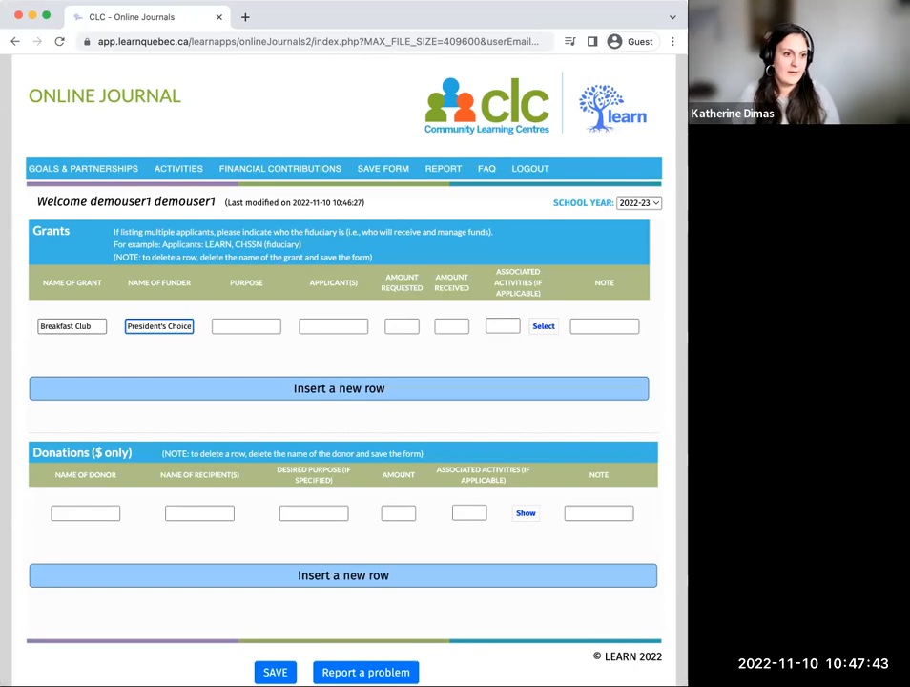
{"action": "left_click", "coordinate": [250, 325]}
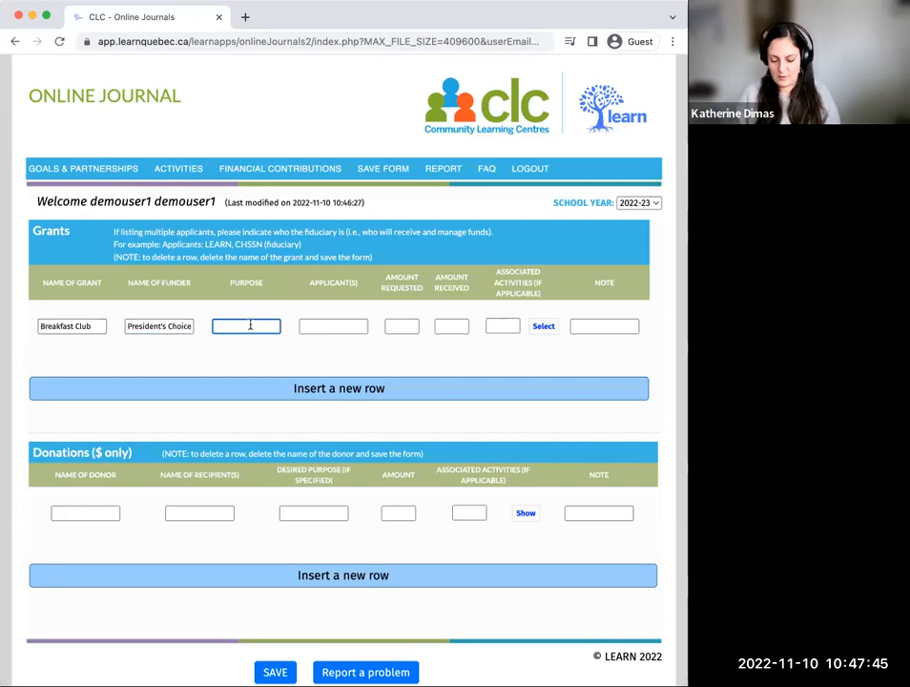
{"action": "type", "text": "Heal"}
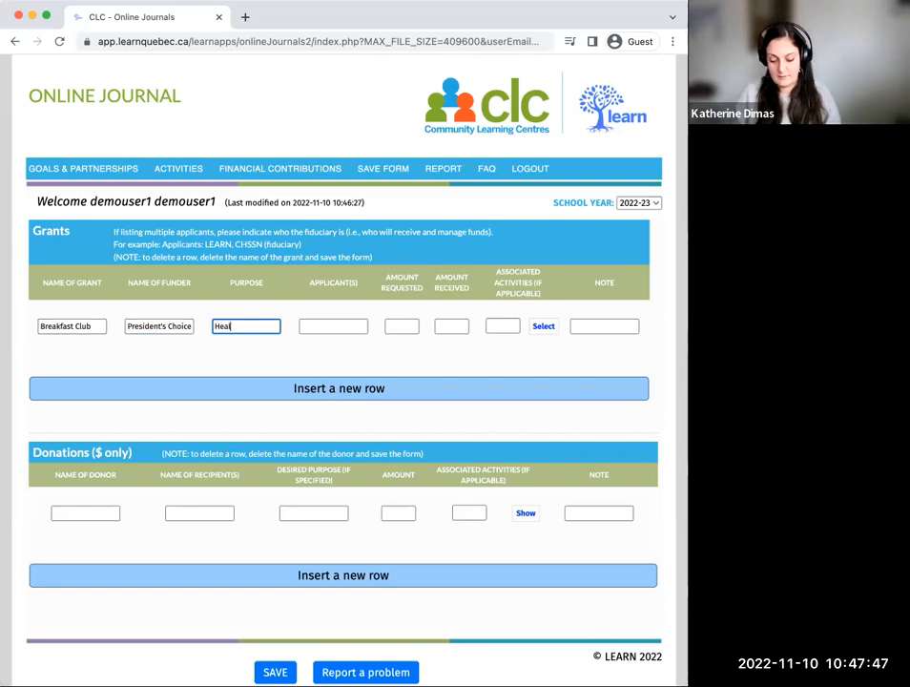
{"action": "type", "text": "thy Snacks"}
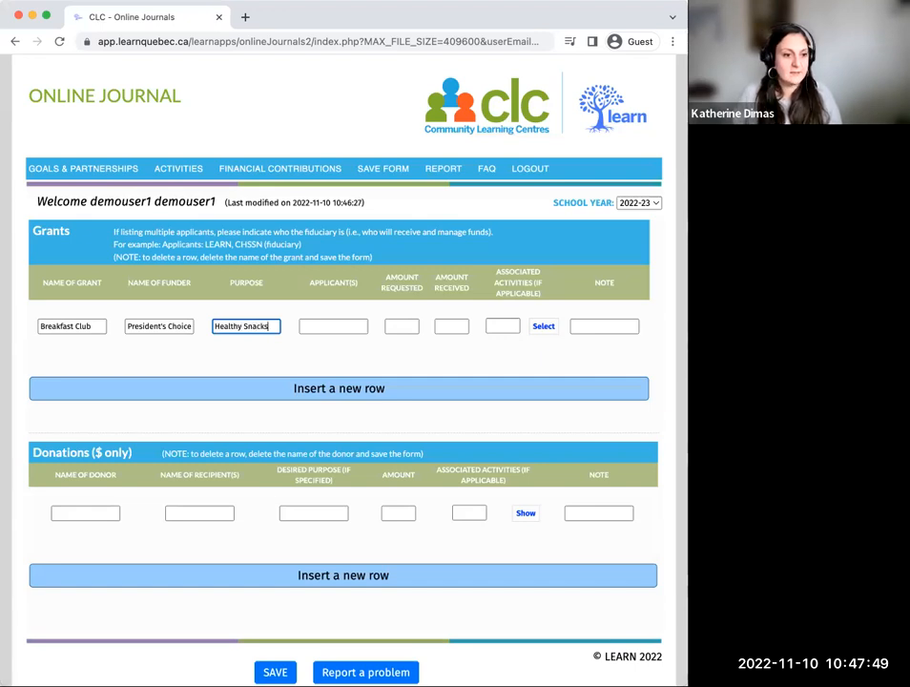
Step: Enter the first names of the two applicants for the Breakfast Club grant
{"action": "left_click", "coordinate": [328, 325]}
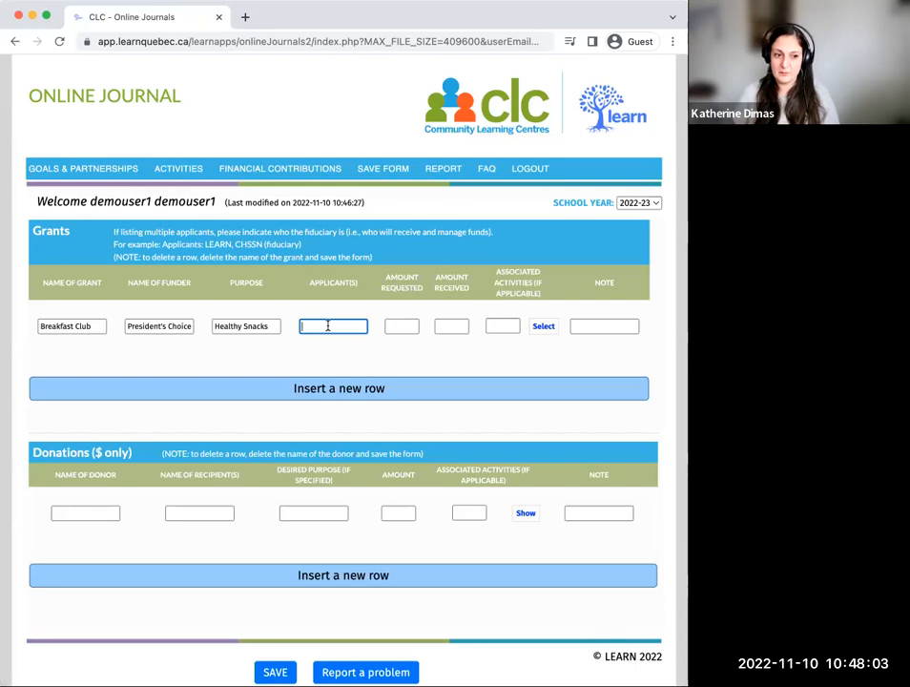
{"action": "type", "text": "Kathe"}
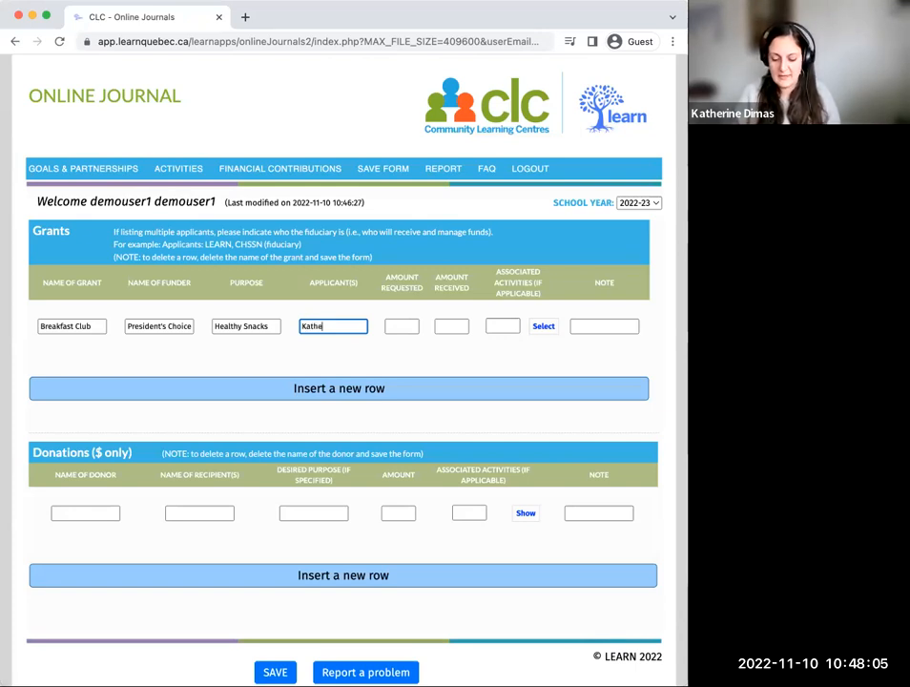
{"action": "type", "text": "rine and"}
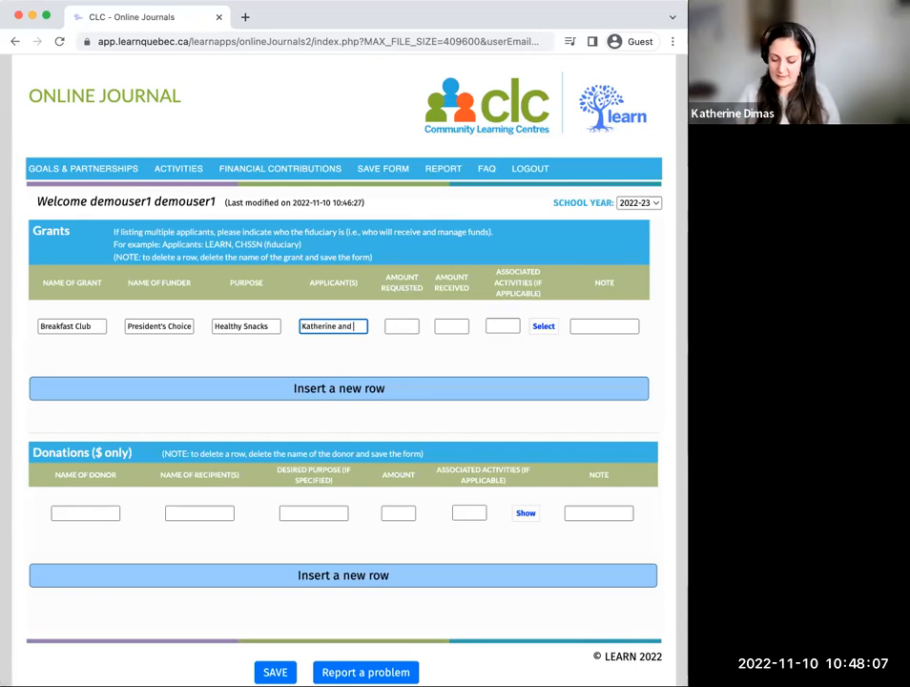
{"action": "type", "text": " Martine"}
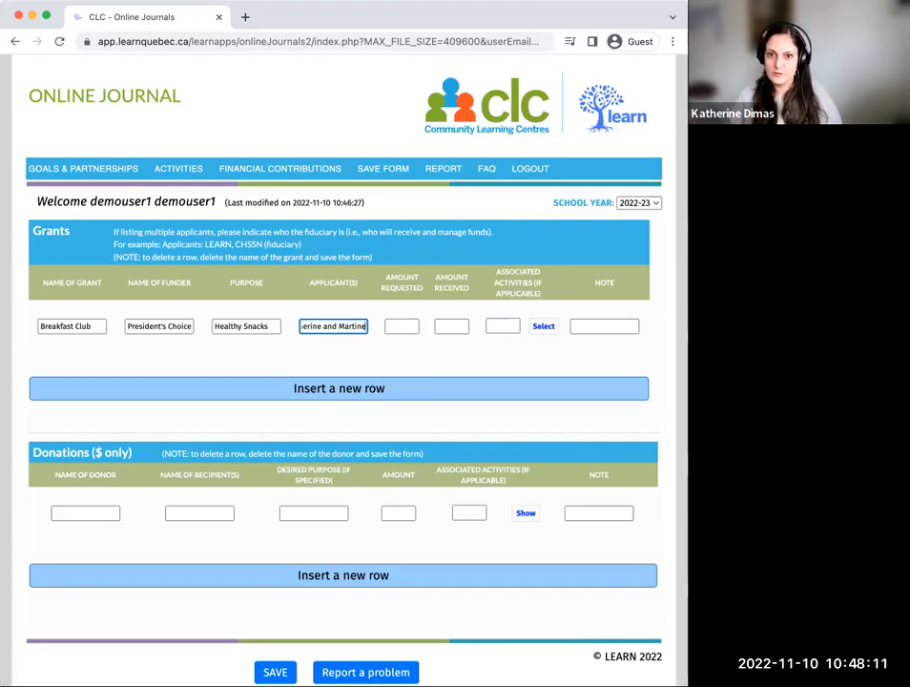
Step: Set the Breakfast Club grant's requested amount to 5000.00 and its received amount to 0
{"action": "left_click", "coordinate": [398, 325]}
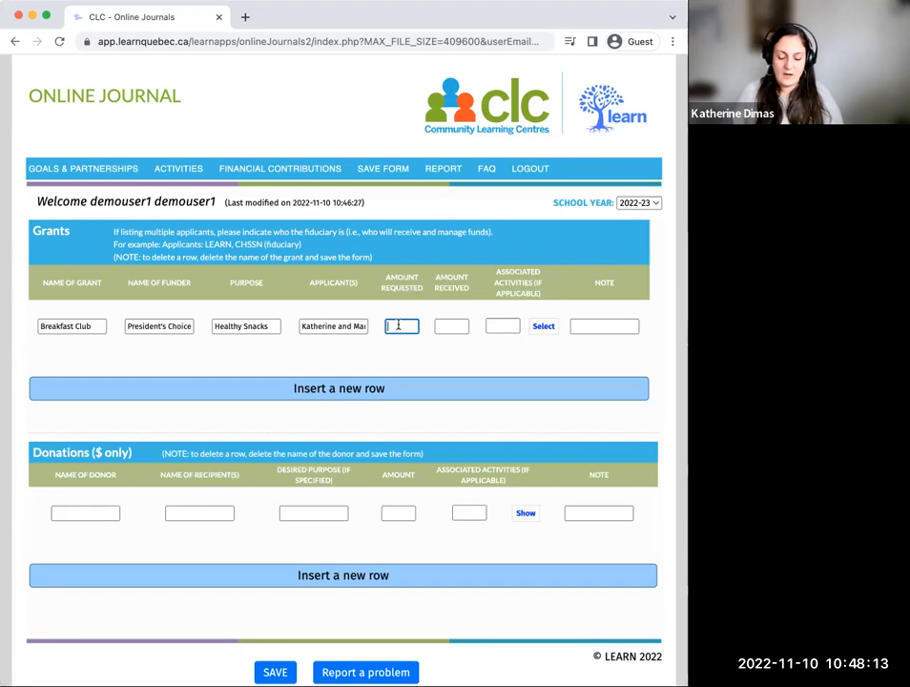
{"action": "type", "text": "5000"}
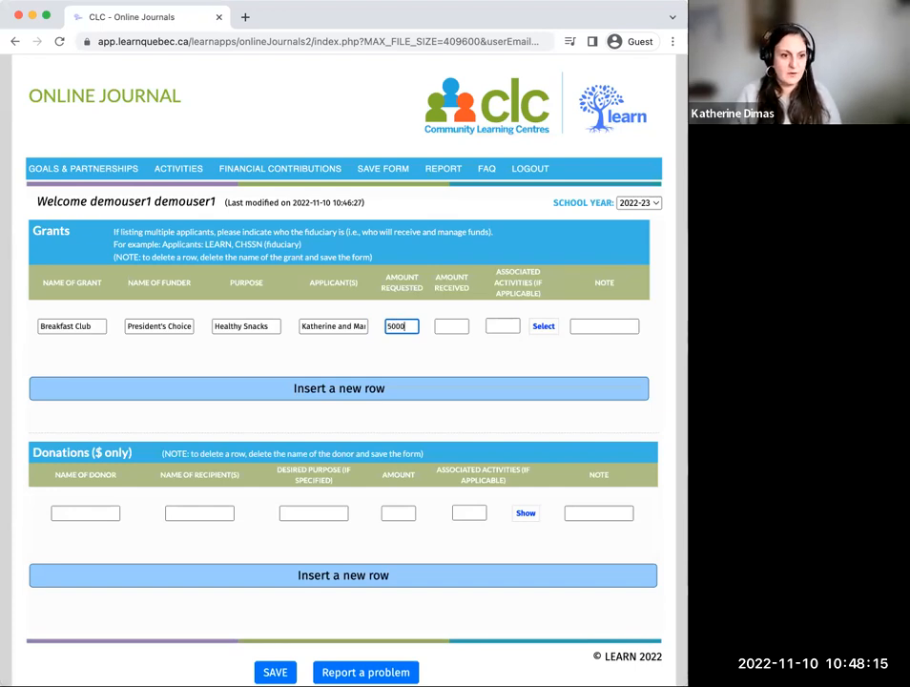
{"action": "type", "text": ".00"}
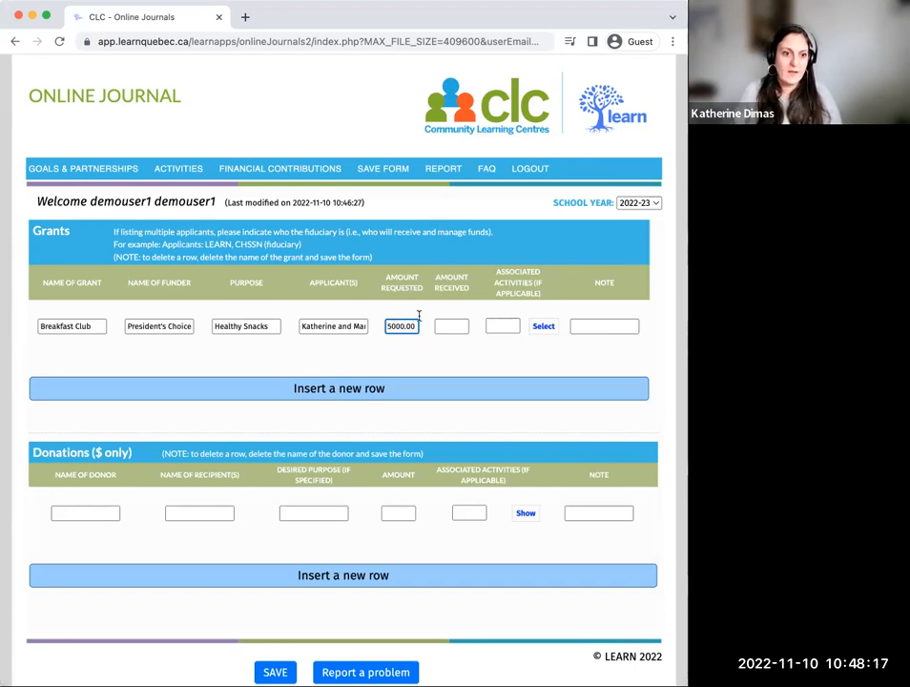
{"action": "left_click", "coordinate": [447, 325]}
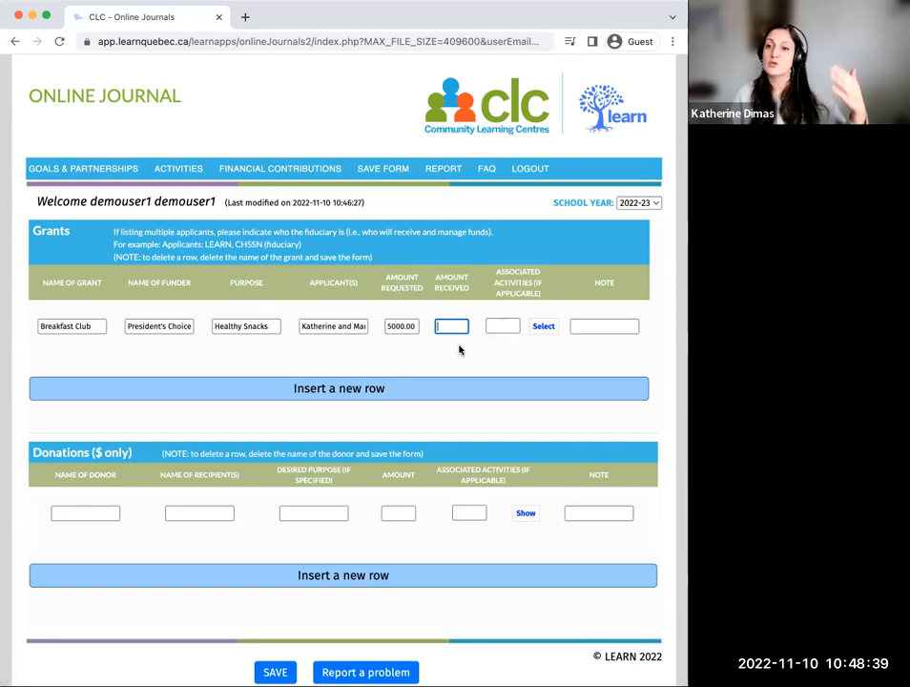
{"action": "type", "text": "0"}
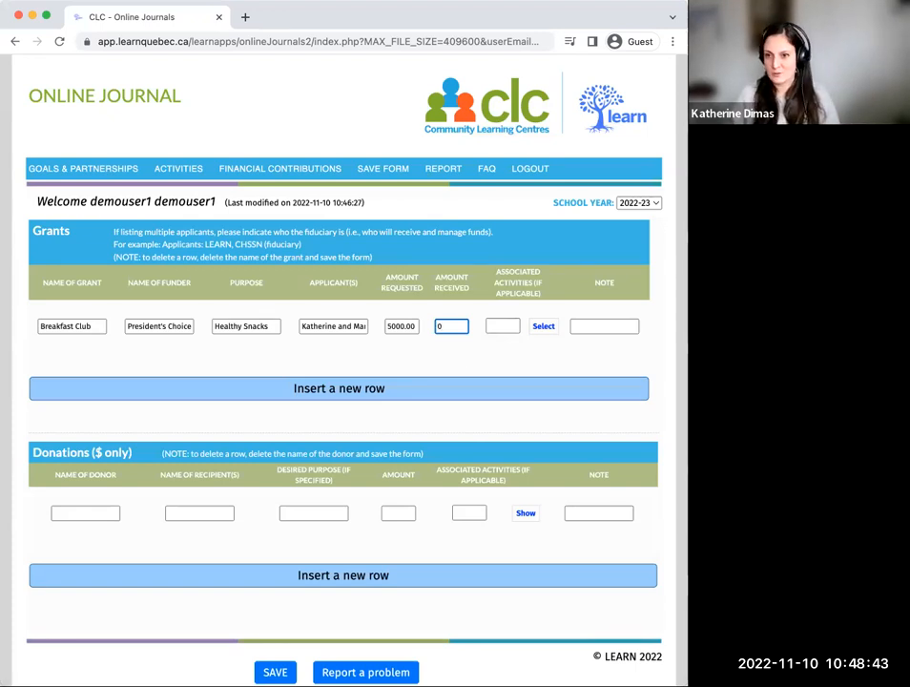
Step: View the list of 2022-23 activities that can be associated with the Breakfast Club grant, without selecting any
{"action": "left_click", "coordinate": [503, 326]}
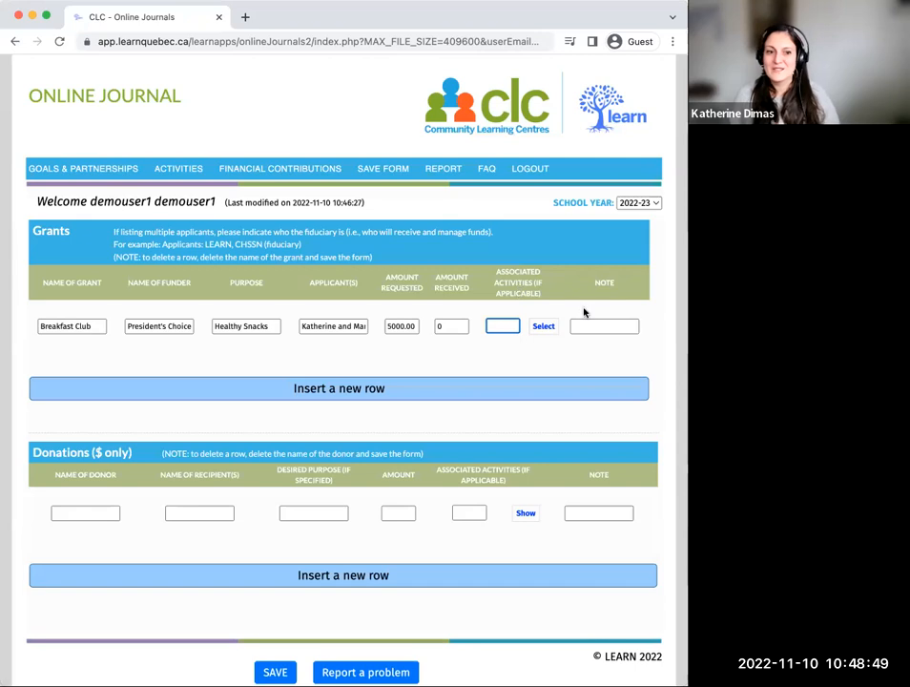
{"action": "left_click", "coordinate": [550, 329]}
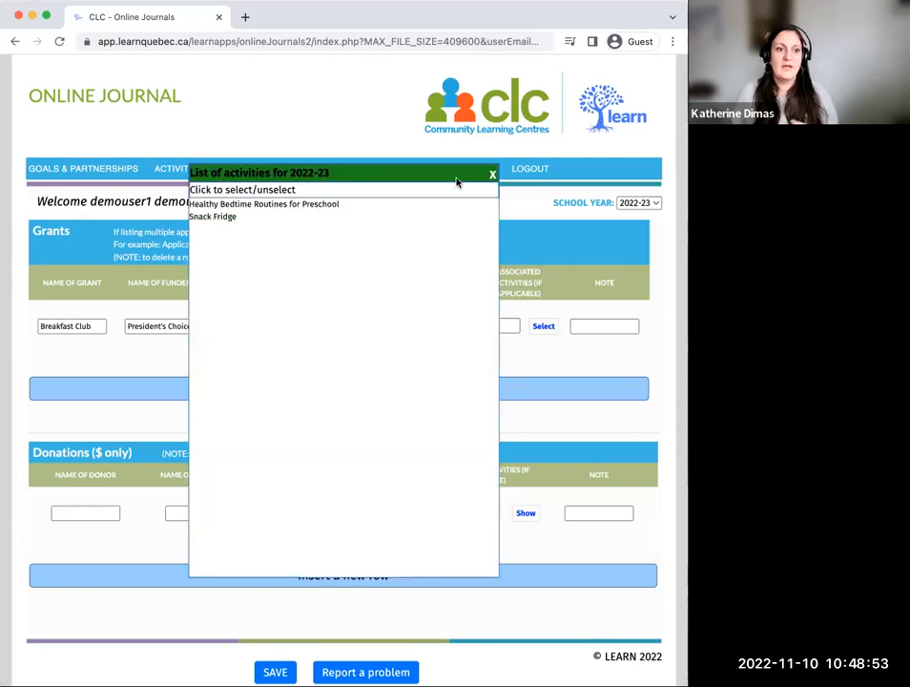
{"action": "left_click", "coordinate": [491, 175]}
{"action": "left_click", "coordinate": [544, 325]}
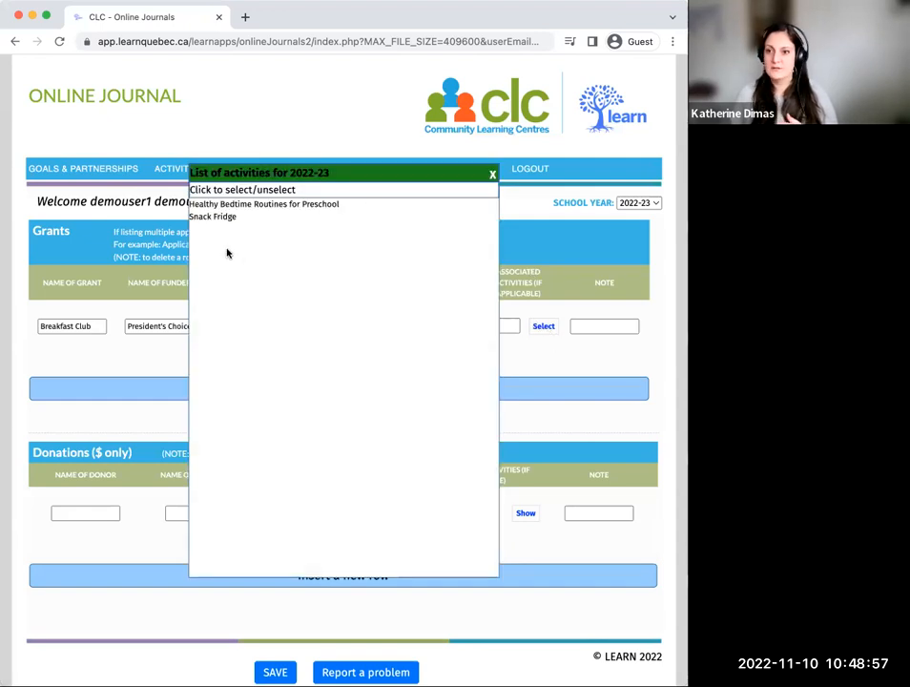
{"action": "left_click", "coordinate": [492, 175]}
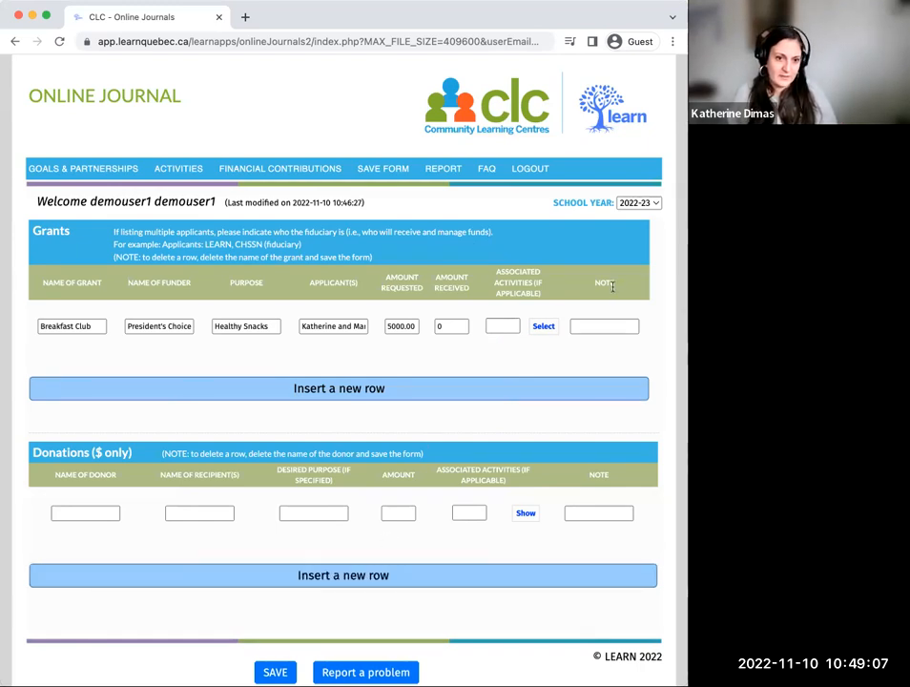
Step: Add the note "Not yet heard back" to the Breakfast Club grant, save it, and insert another grant row
{"action": "left_click", "coordinate": [604, 326]}
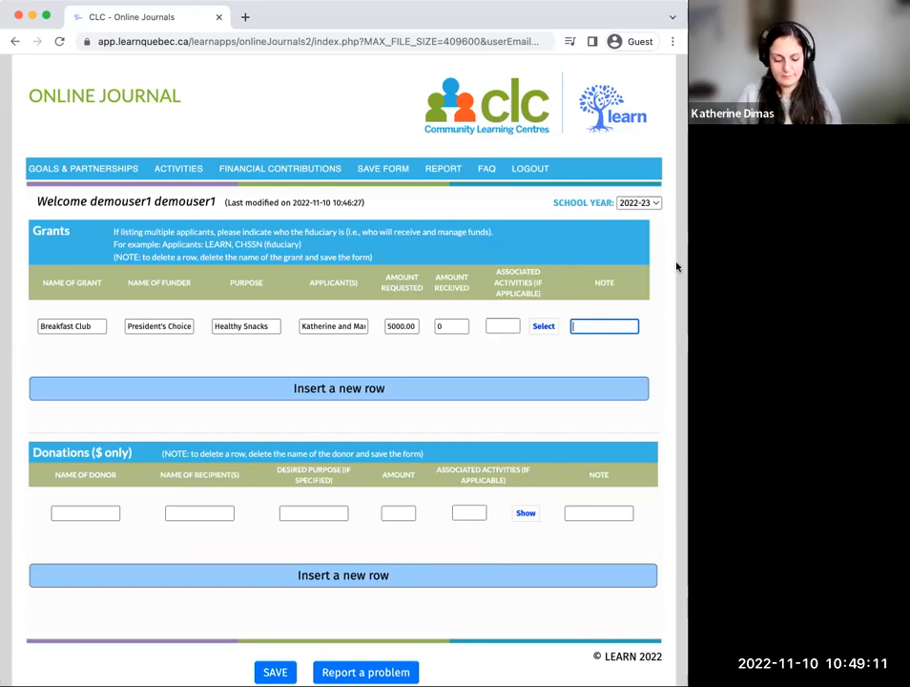
{"action": "type", "text": "Da"}
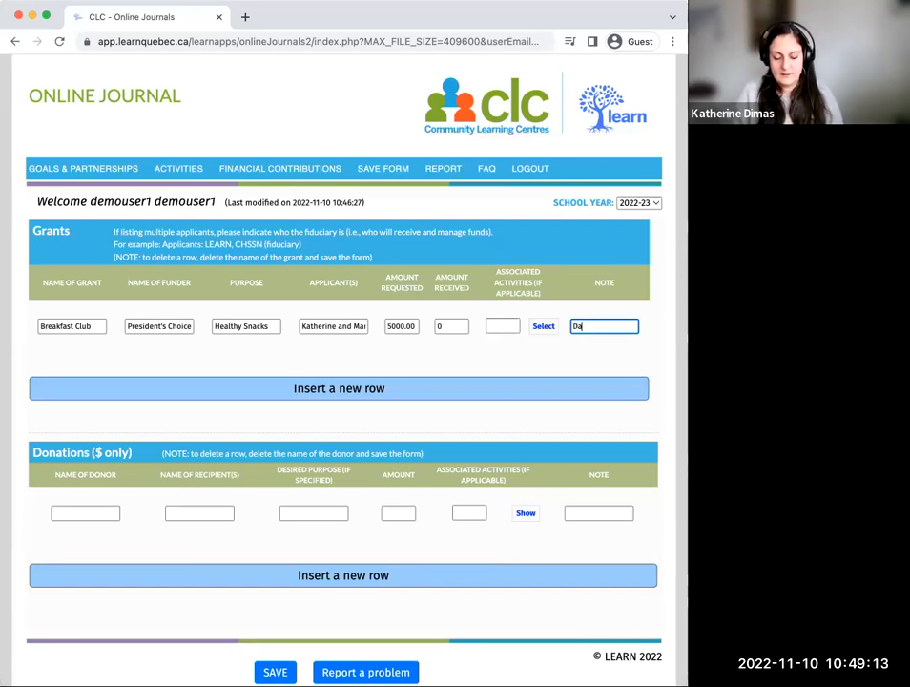
{"action": "key", "text": "BackSpace"}
{"action": "key", "text": "BackSpace"}
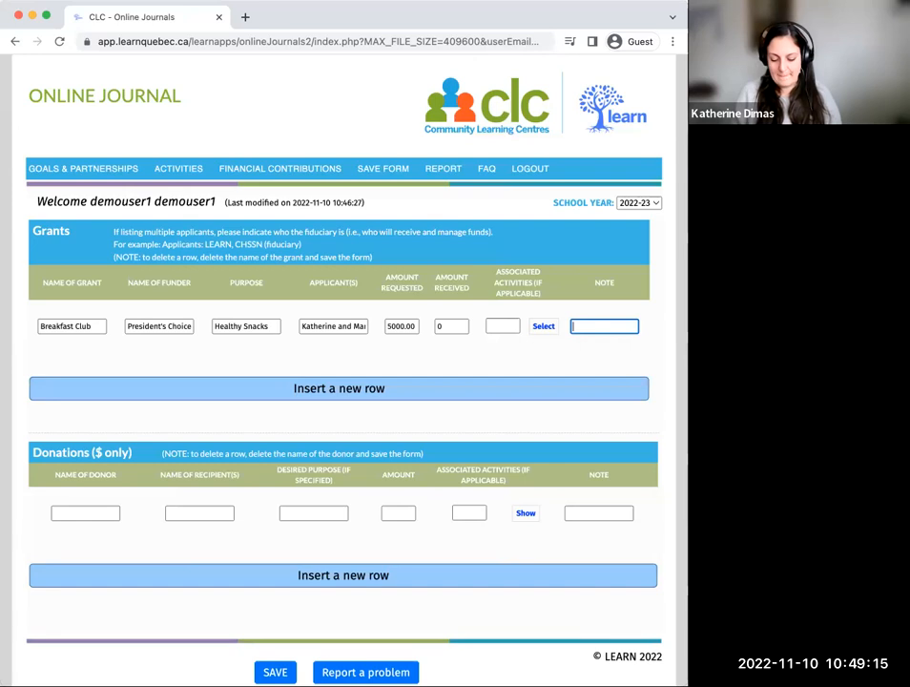
{"action": "type", "text": "Not yet h"}
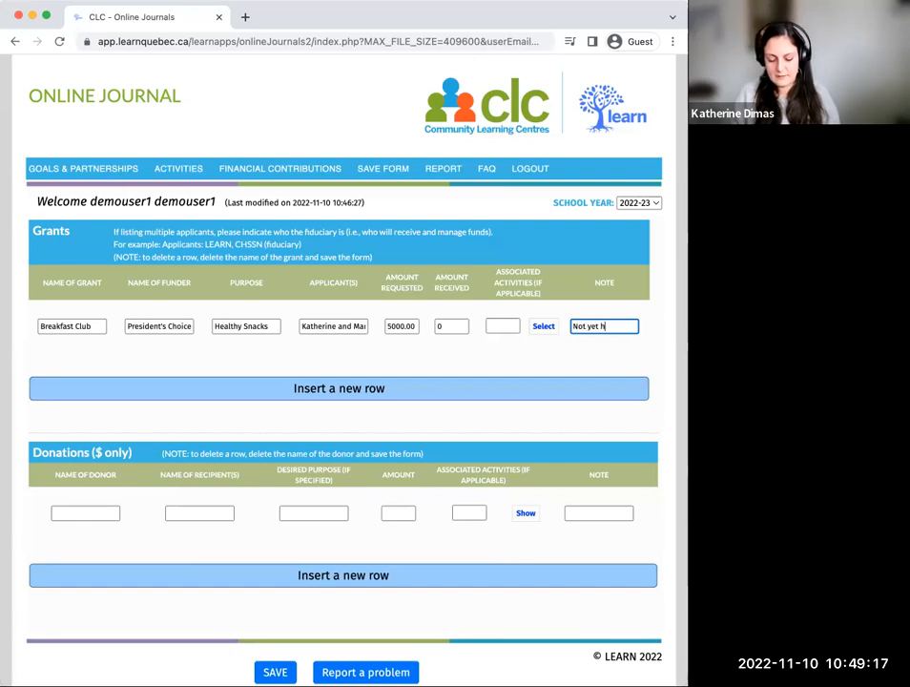
{"action": "type", "text": "eard back"}
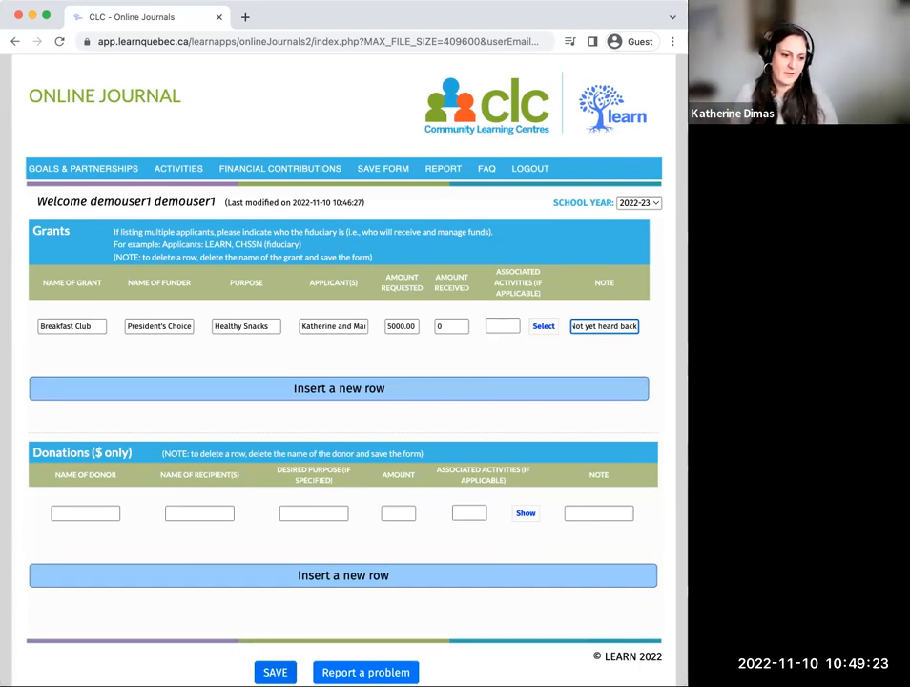
{"action": "key", "text": "Return"}
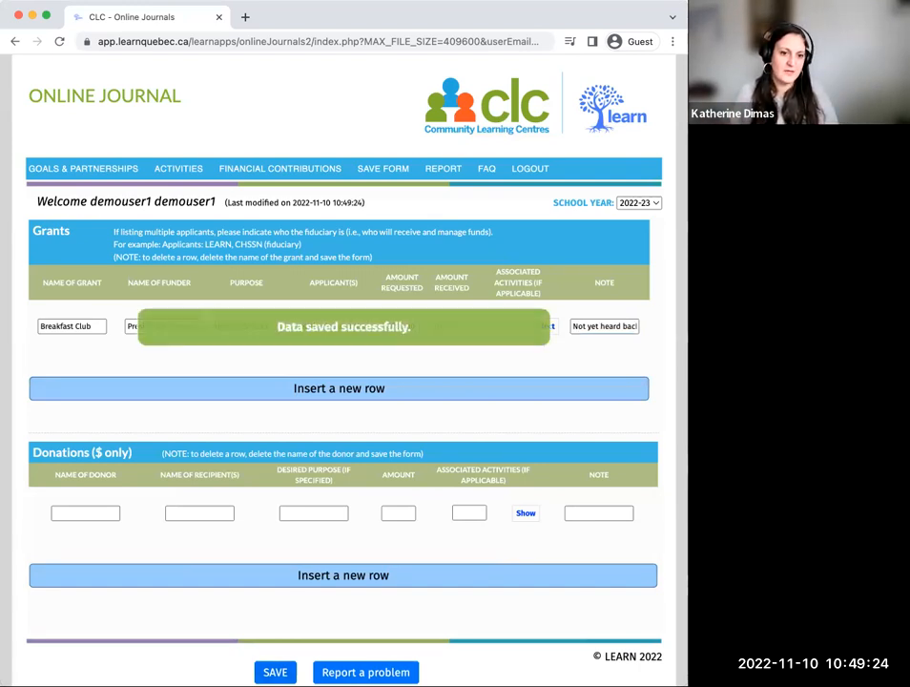
{"action": "left_click", "coordinate": [342, 393]}
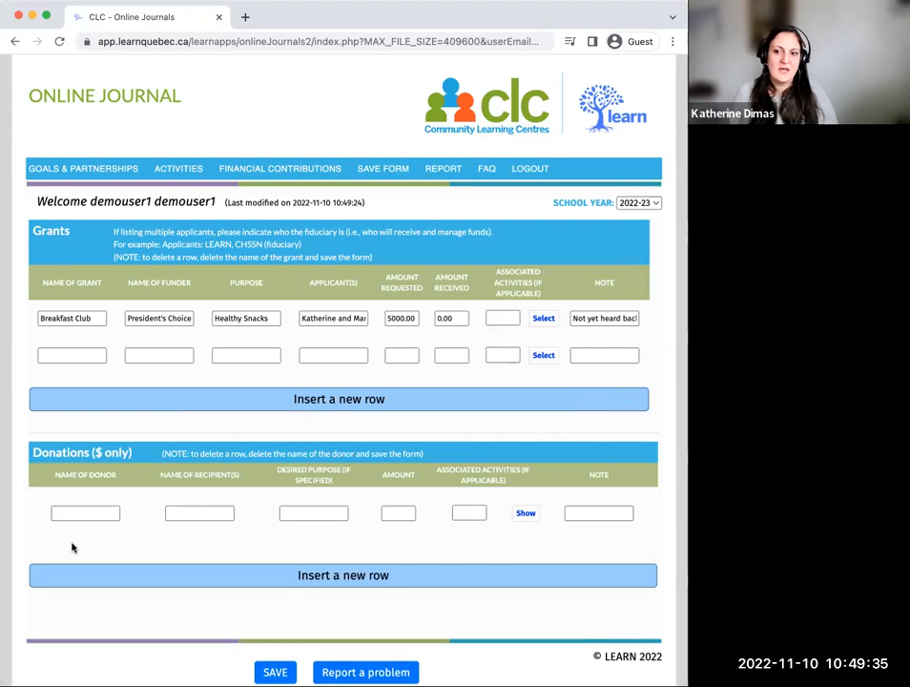
Step: Enter "Alumni (Name)" as the donor and "School" as the recipient in the first donation row
{"action": "left_click", "coordinate": [106, 513]}
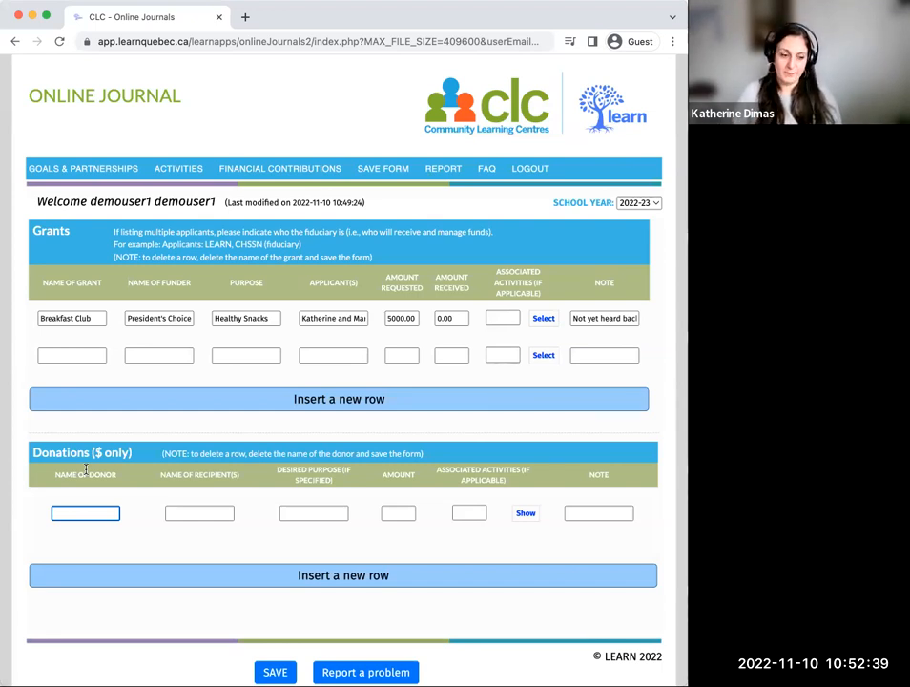
{"action": "type", "text": "Alumni "}
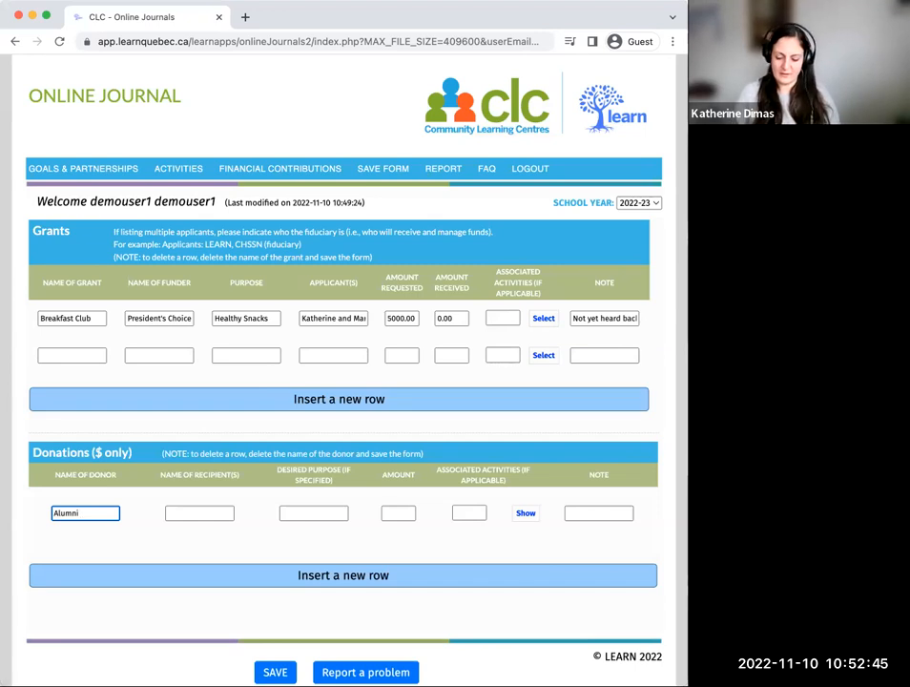
{"action": "type", "text": "(Nam"}
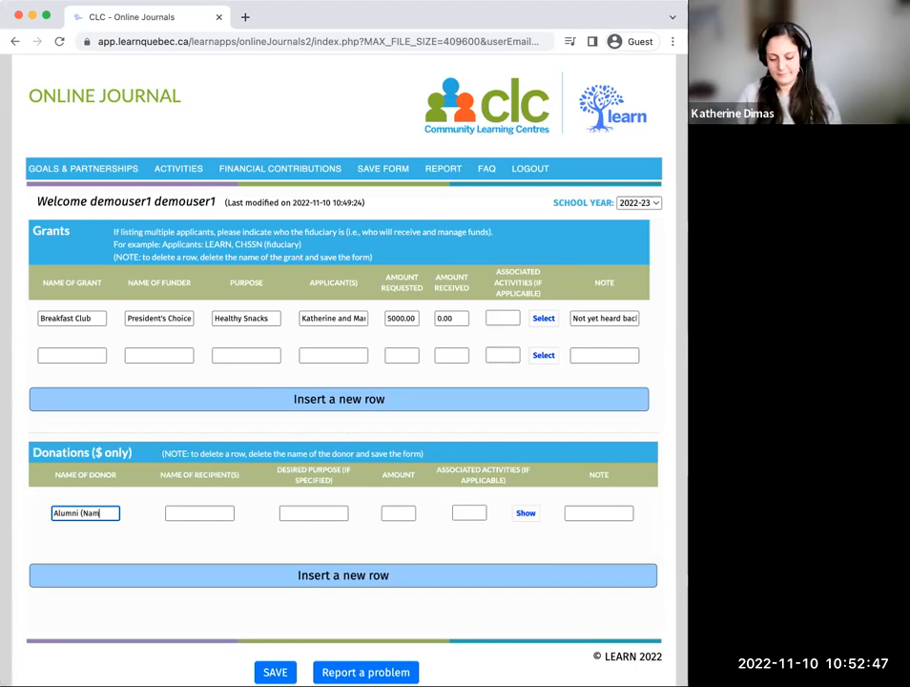
{"action": "type", "text": "e)"}
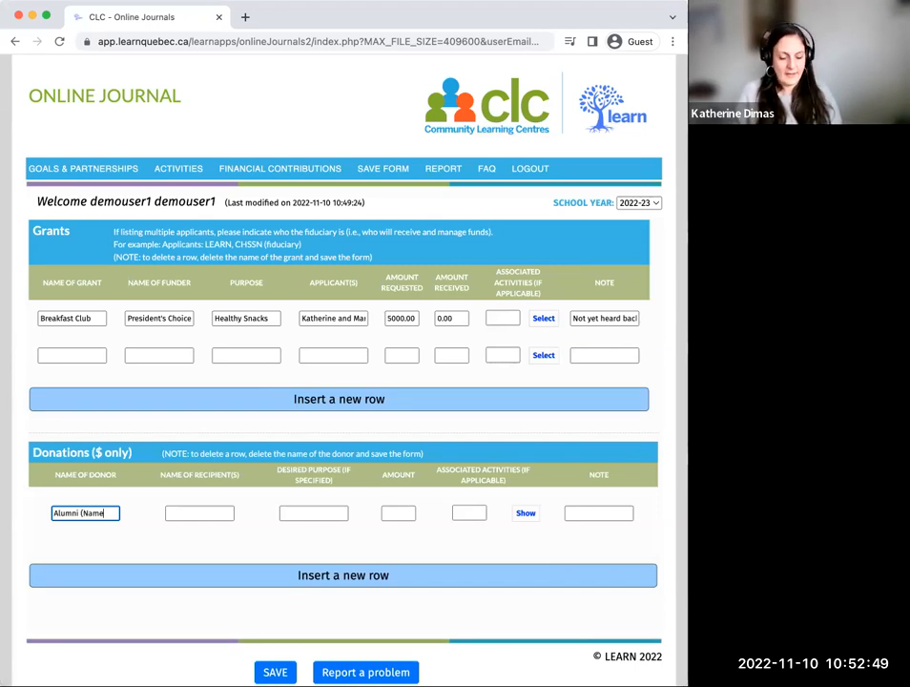
{"action": "left_click", "coordinate": [194, 512]}
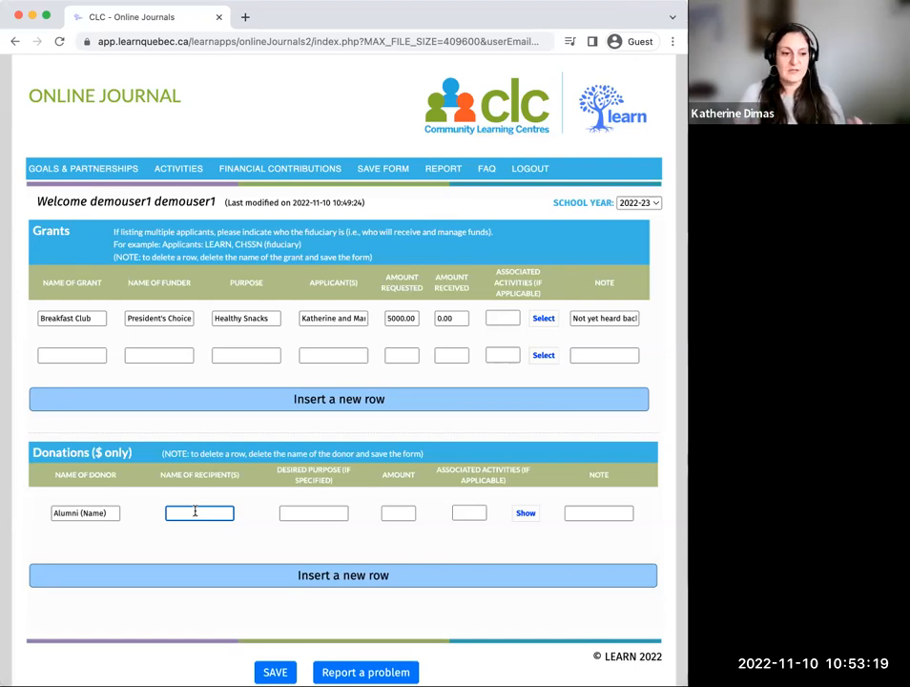
{"action": "type", "text": "School"}
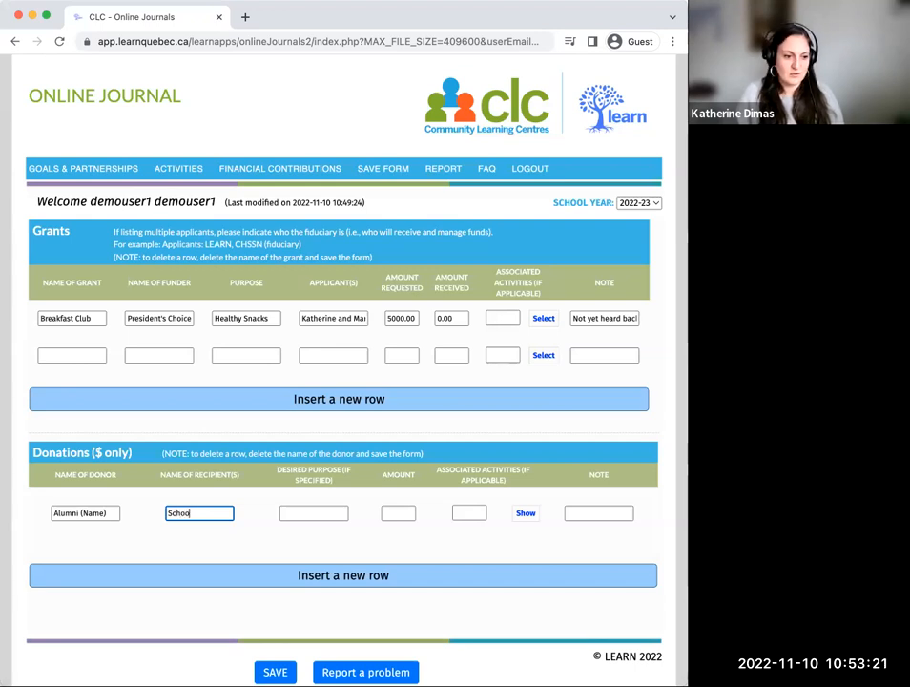
Step: Set the alumni donation's desired purpose to "Fridge" and its amount to 300.00
{"action": "left_click", "coordinate": [317, 516]}
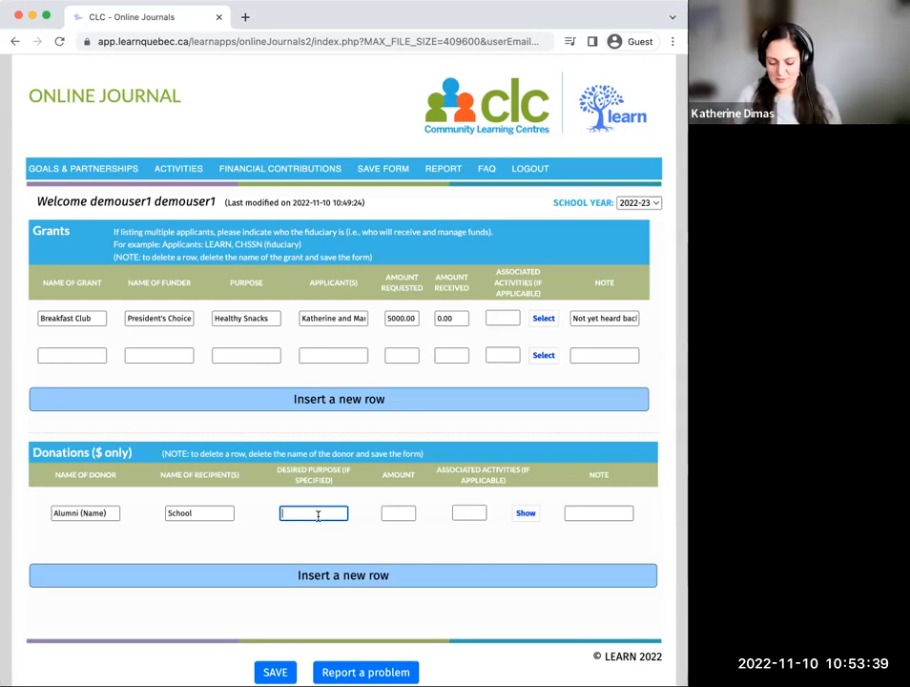
{"action": "type", "text": "Frid"}
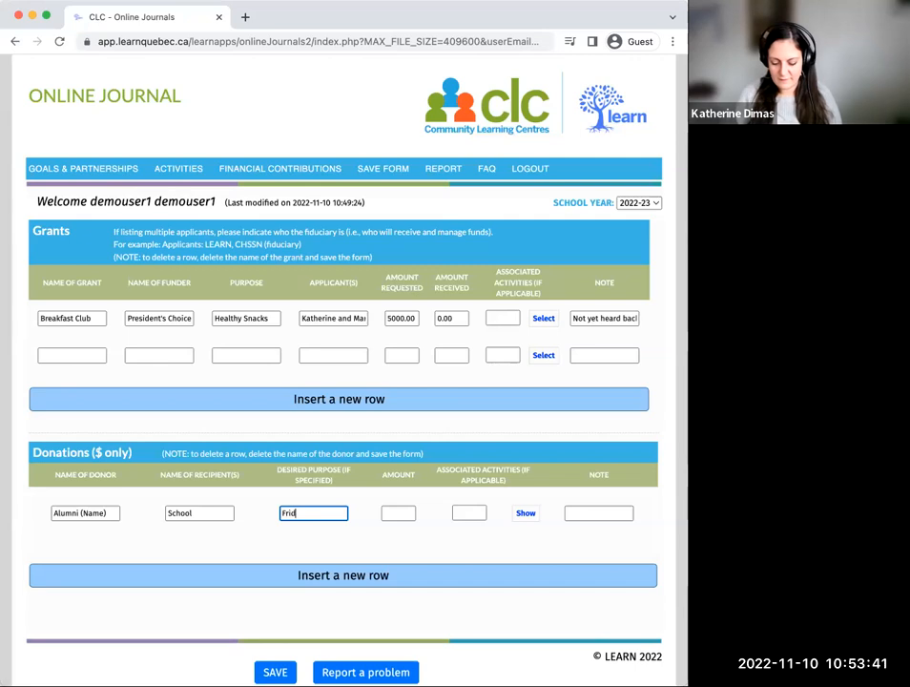
{"action": "type", "text": "ge"}
{"action": "left_click", "coordinate": [412, 512]}
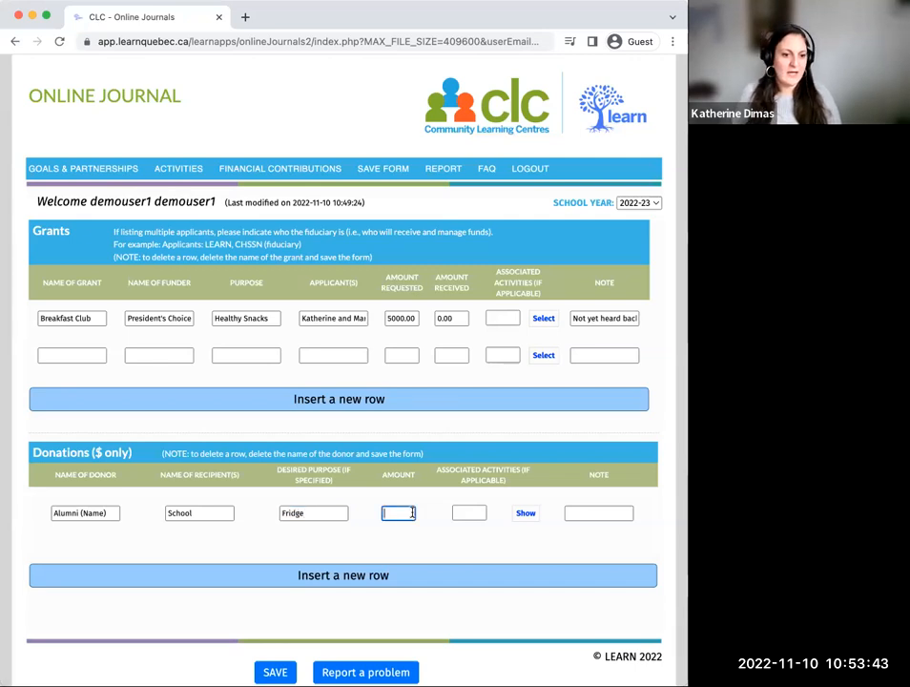
{"action": "type", "text": "300"}
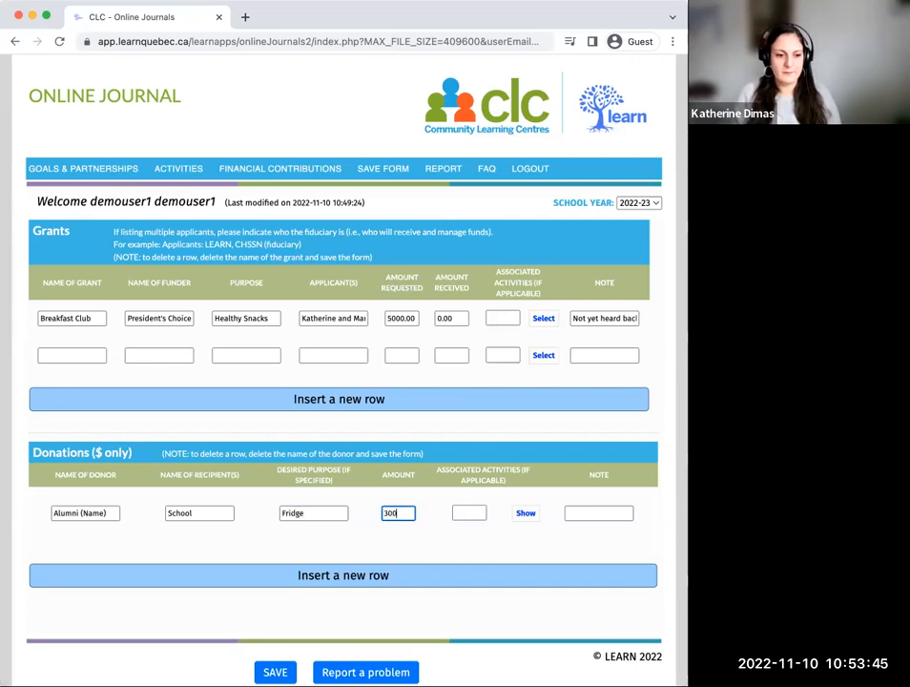
{"action": "type", "text": ".00"}
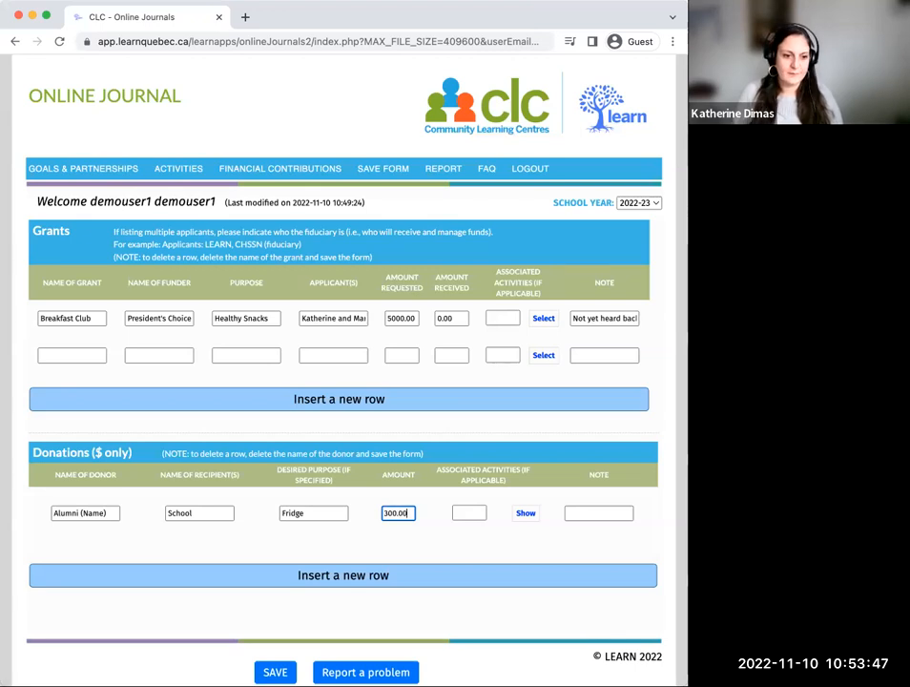
Step: Associate the alumni donation with the Snack Fridge activity from the 2022-23 activity list
{"action": "left_click", "coordinate": [469, 512]}
{"action": "left_click", "coordinate": [529, 517]}
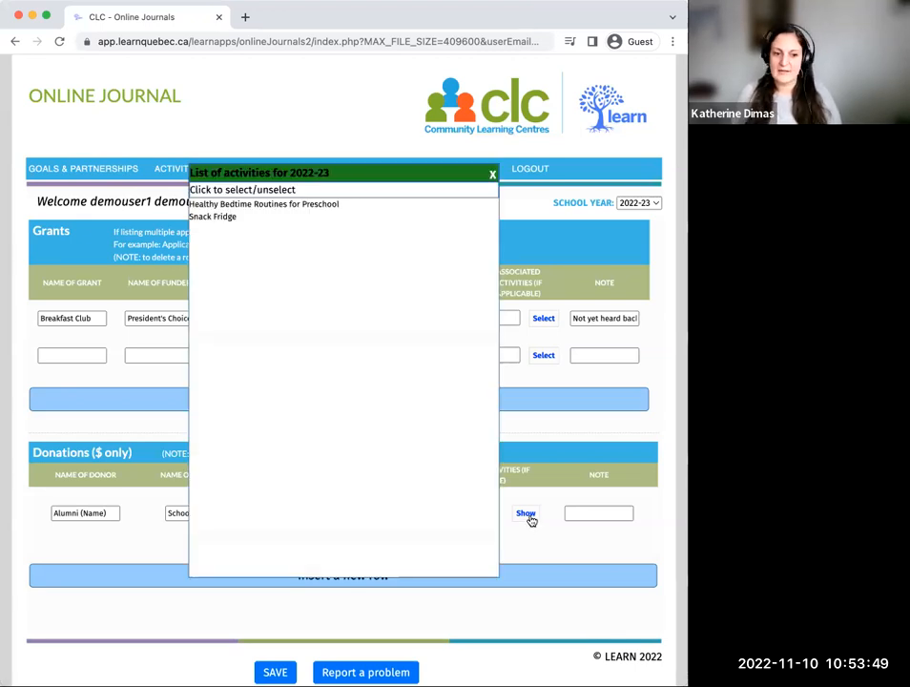
{"action": "left_click", "coordinate": [492, 174]}
{"action": "left_click", "coordinate": [472, 513]}
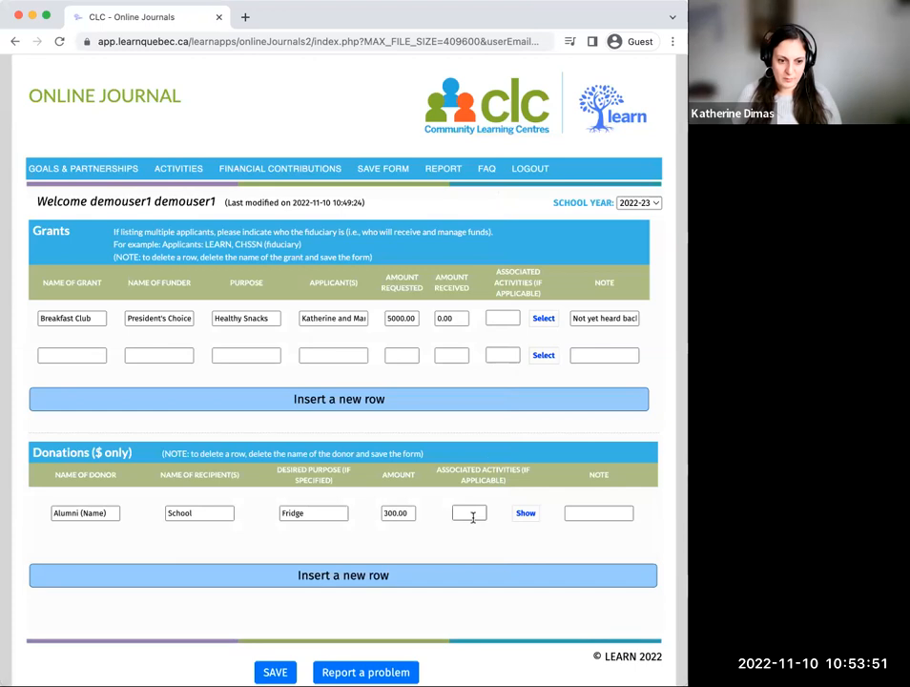
{"action": "left_click", "coordinate": [525, 514]}
{"action": "left_click", "coordinate": [217, 217]}
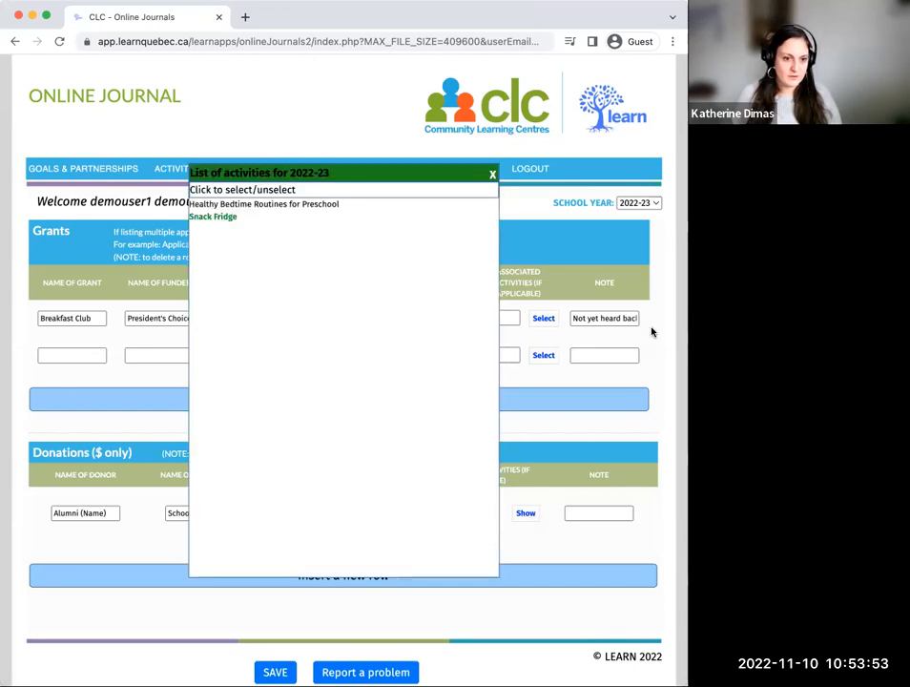
{"action": "left_click", "coordinate": [492, 174]}
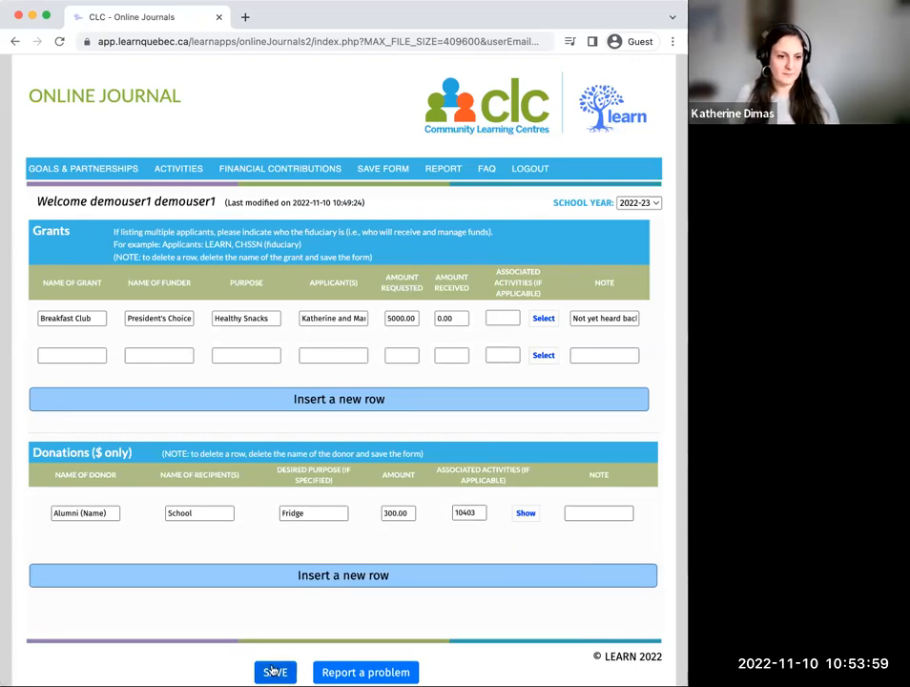
Step: Associate the Breakfast Club grant with the Snack Fridge activity and save the form
{"action": "left_click", "coordinate": [545, 323]}
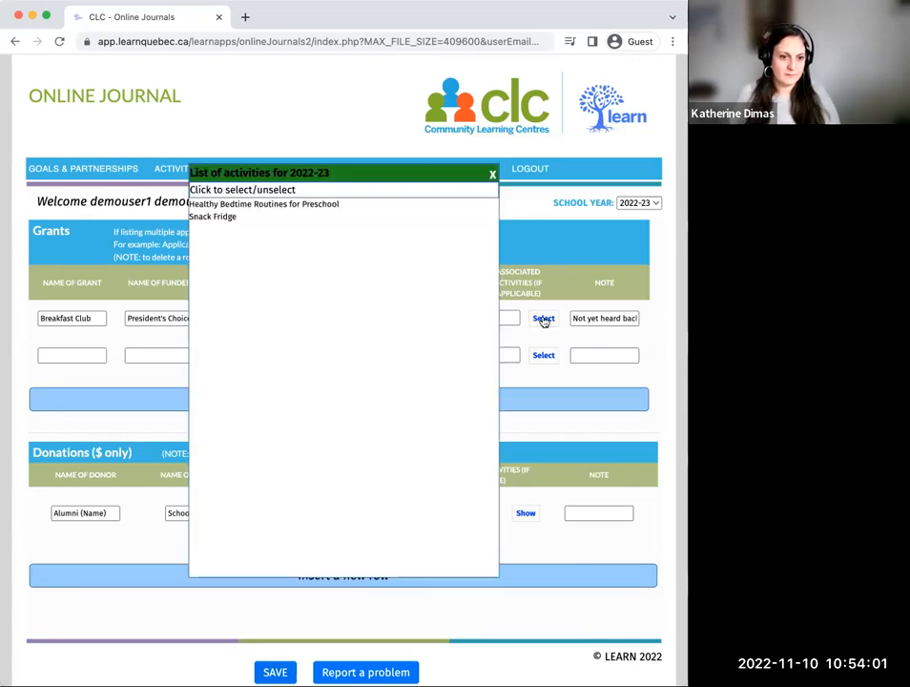
{"action": "left_click", "coordinate": [233, 216]}
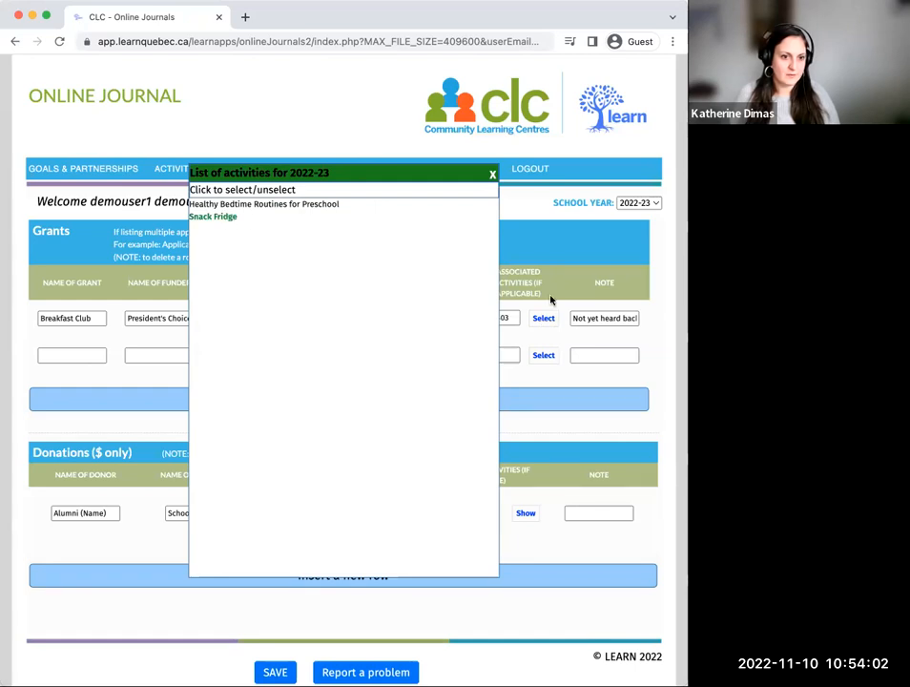
{"action": "left_click", "coordinate": [493, 174]}
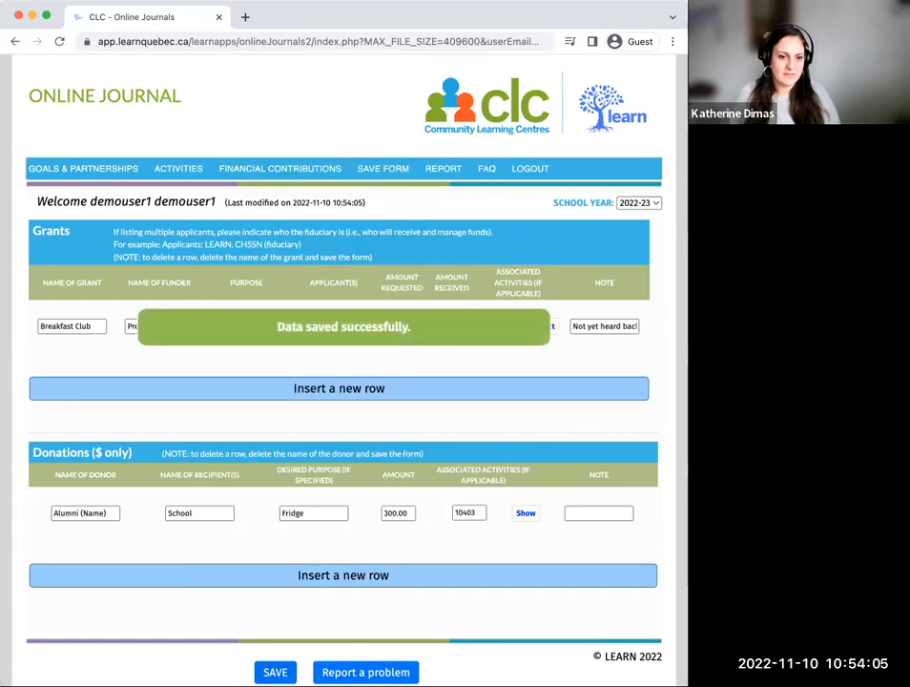
Step: Leave the alumni donation's note blank and save the grants and donations form again
{"action": "left_click", "coordinate": [600, 512]}
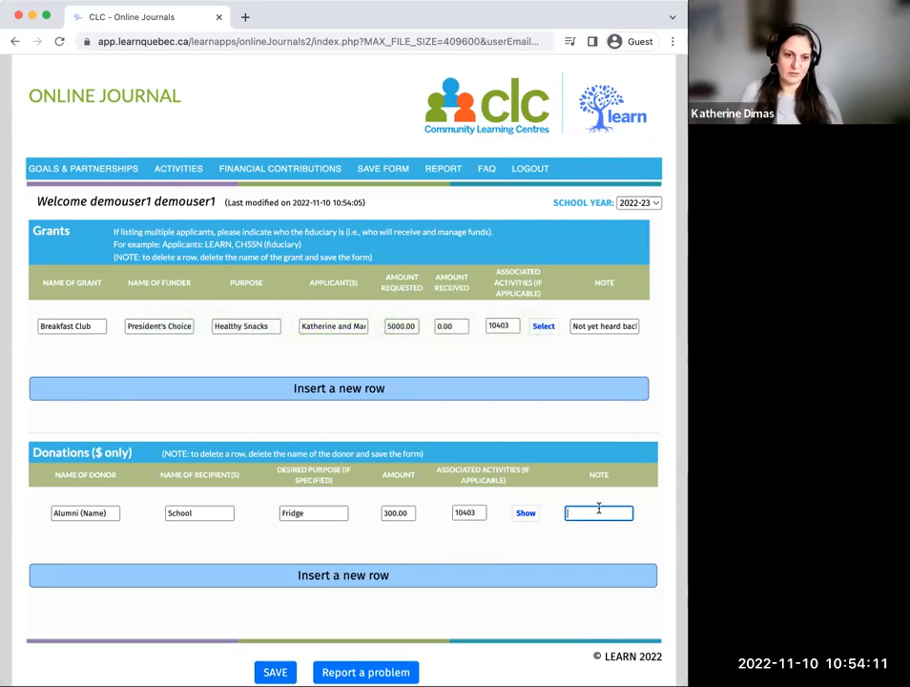
{"action": "left_click", "coordinate": [275, 672]}
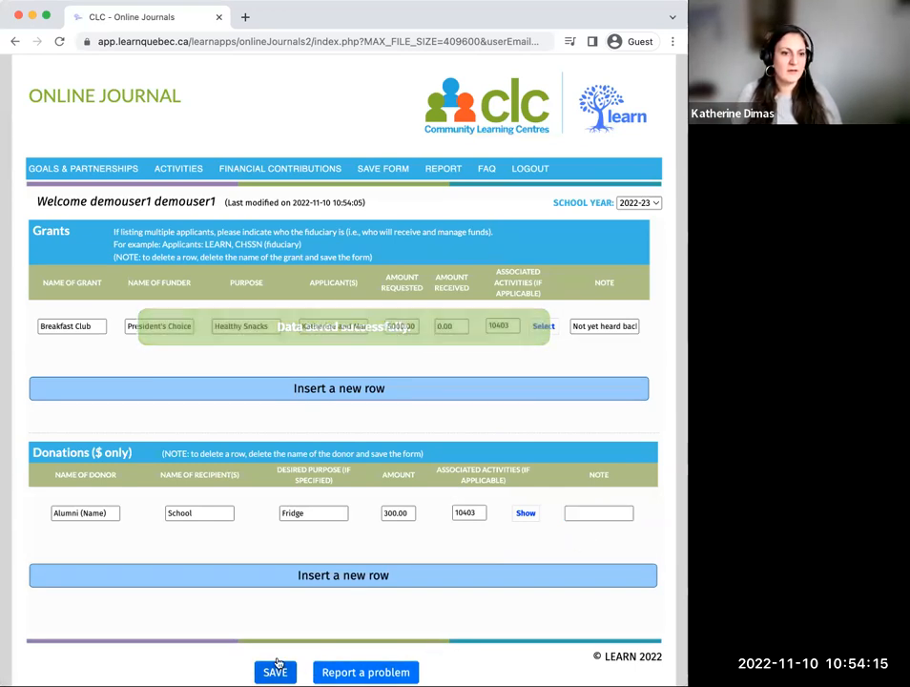
{"action": "left_click", "coordinate": [390, 172]}
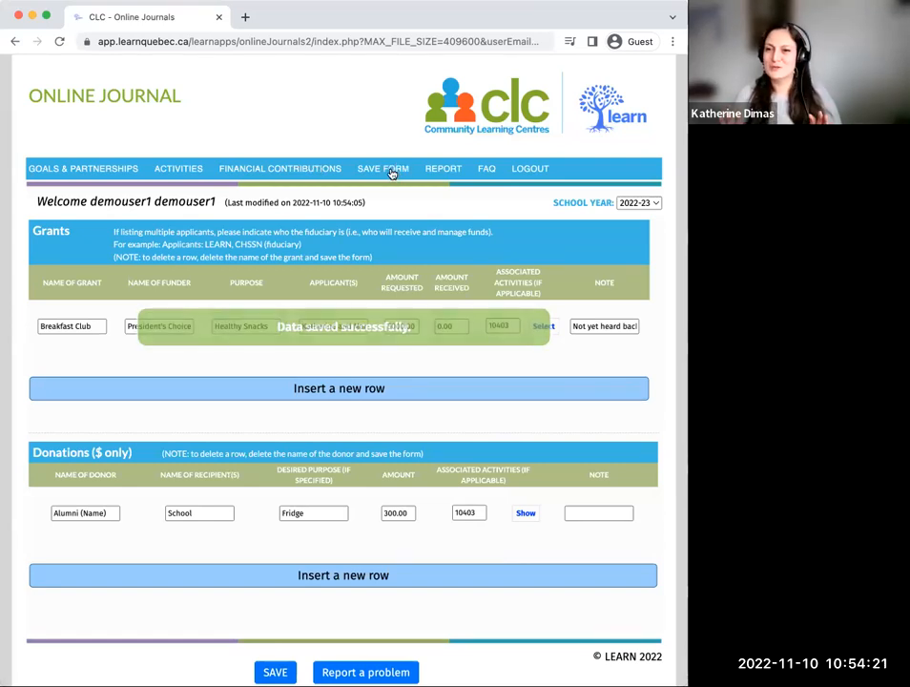
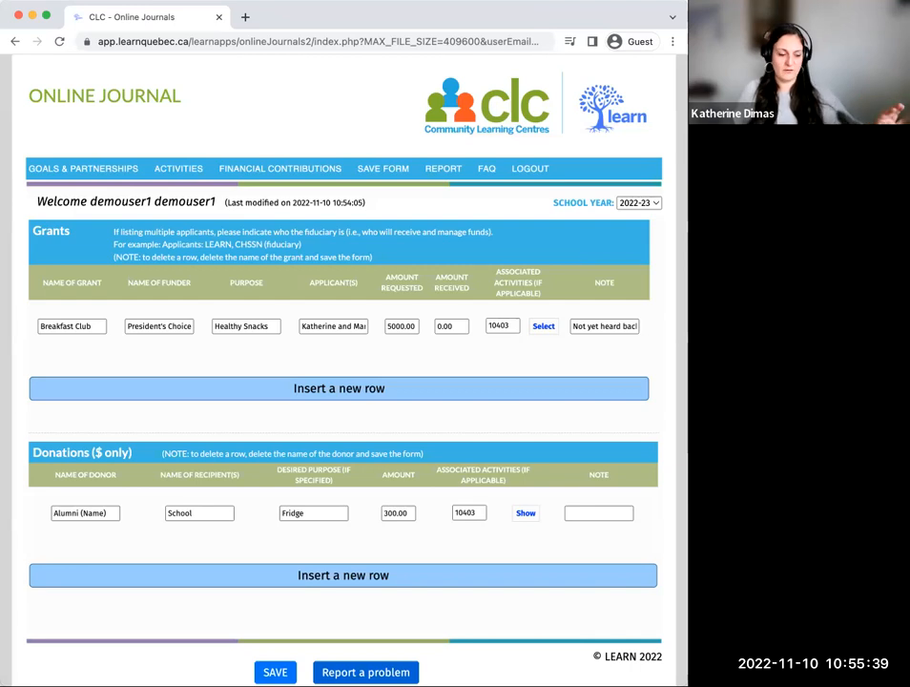
Step: Open the problem report form, review its e-mail address and issue description fields, and close it without sending anything
{"action": "left_click", "coordinate": [392, 672]}
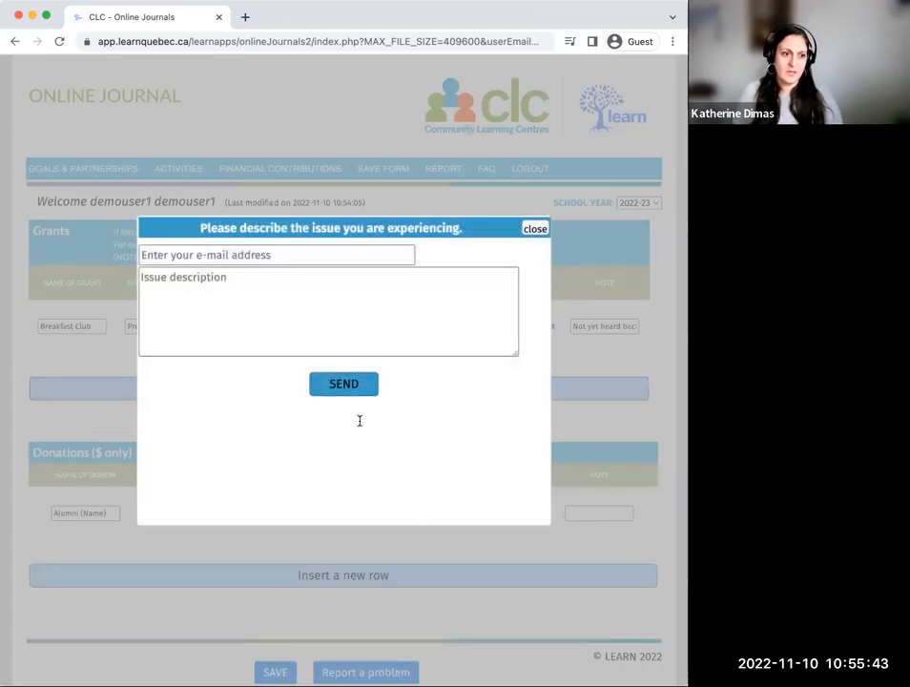
{"action": "left_click", "coordinate": [311, 256]}
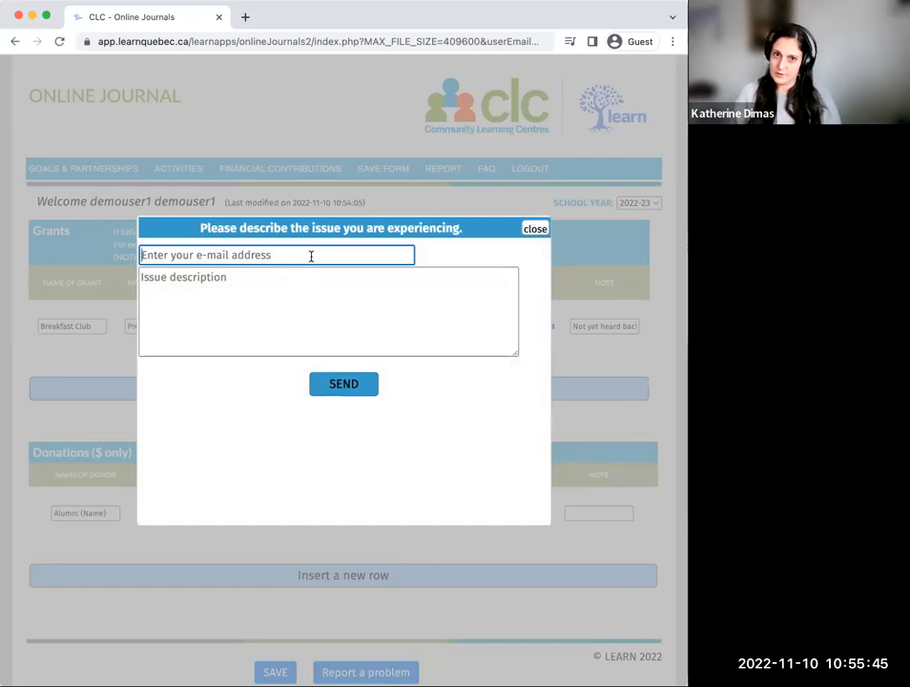
{"action": "left_click", "coordinate": [285, 281]}
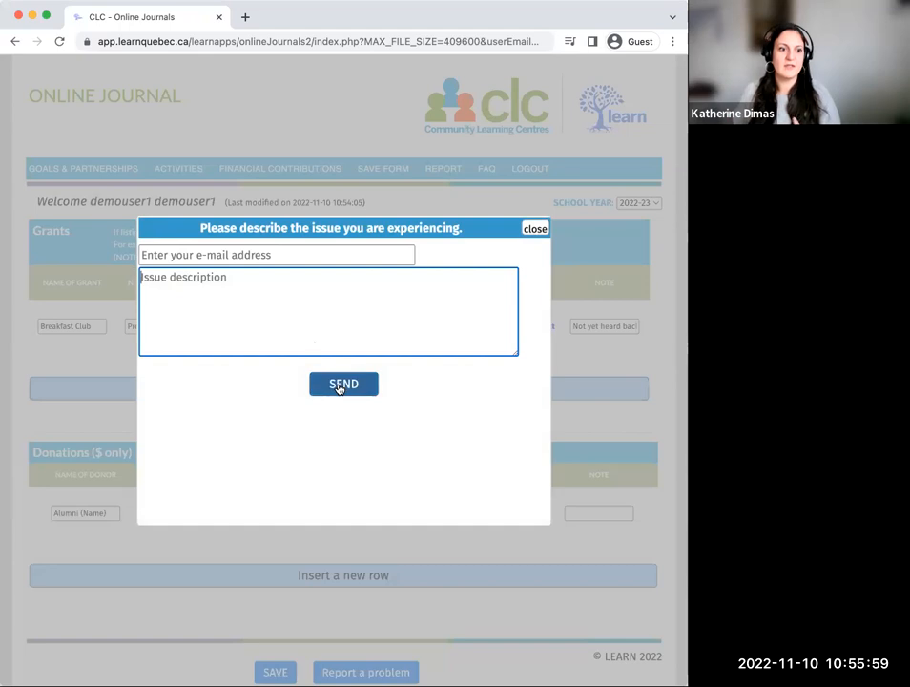
{"action": "left_click", "coordinate": [542, 233]}
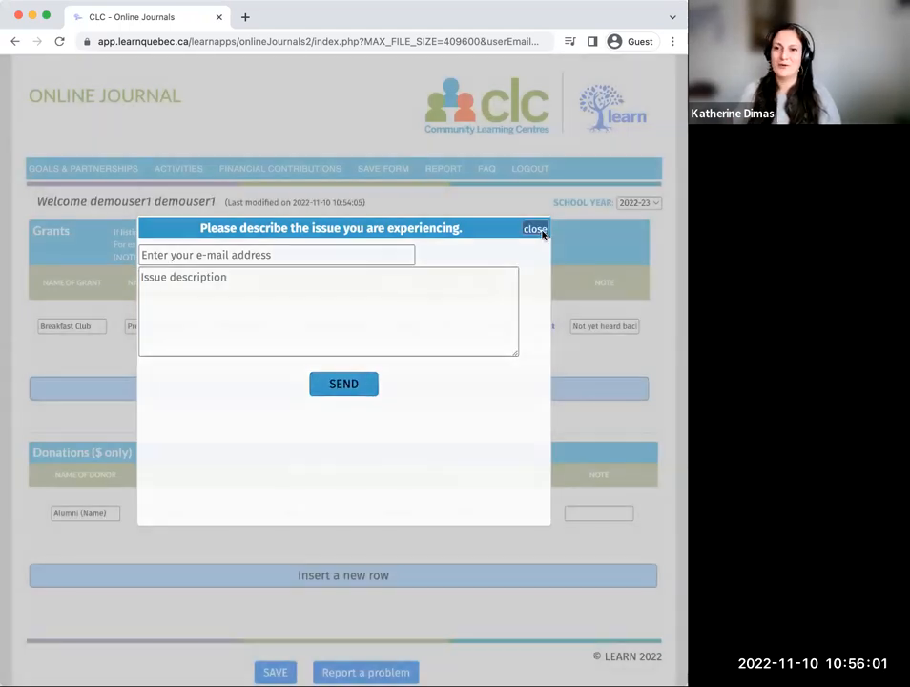
{"action": "left_click", "coordinate": [542, 234]}
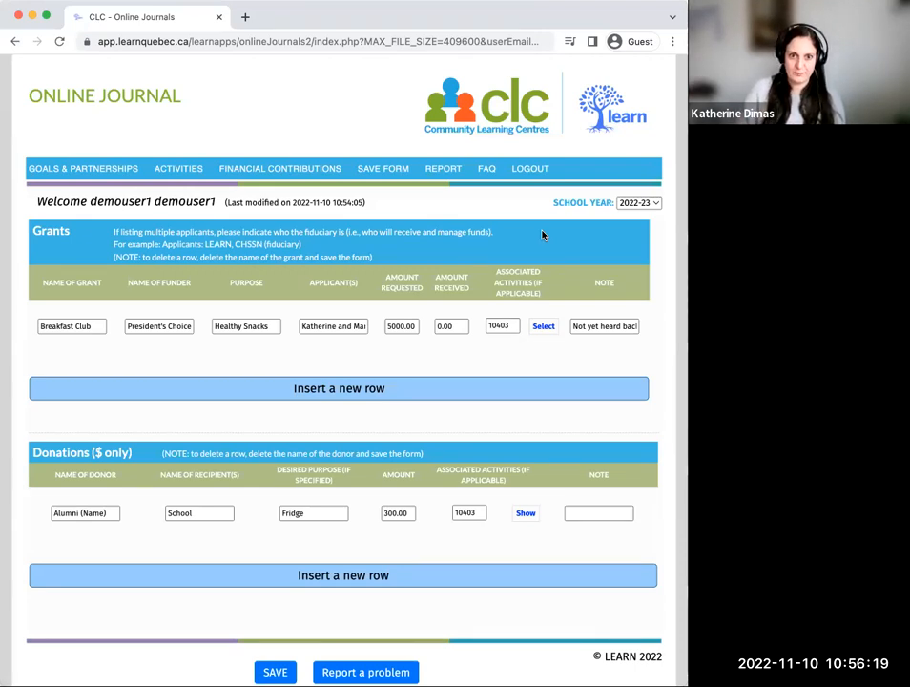
Step: Open the 2022-23 Summary Report and examine its partnership table, School Community Partnerships, Volunteerism and Communication sections
{"action": "left_click", "coordinate": [436, 170]}
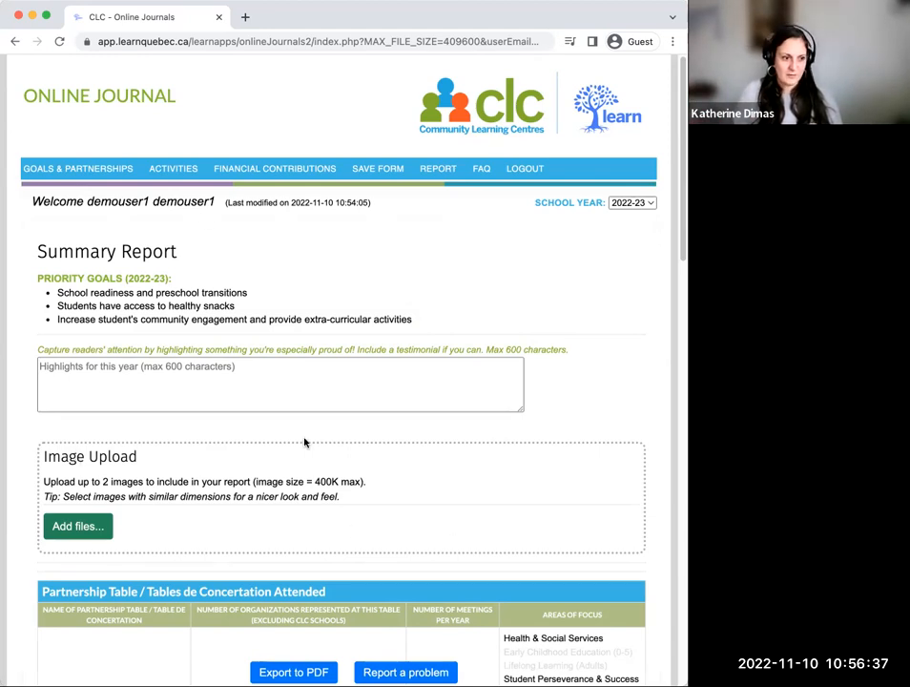
{"action": "scroll", "coordinate": [307, 444], "scroll_direction": "down", "scroll_amount": 1}
{"action": "scroll", "coordinate": [306, 444], "scroll_direction": "down", "scroll_amount": 8}
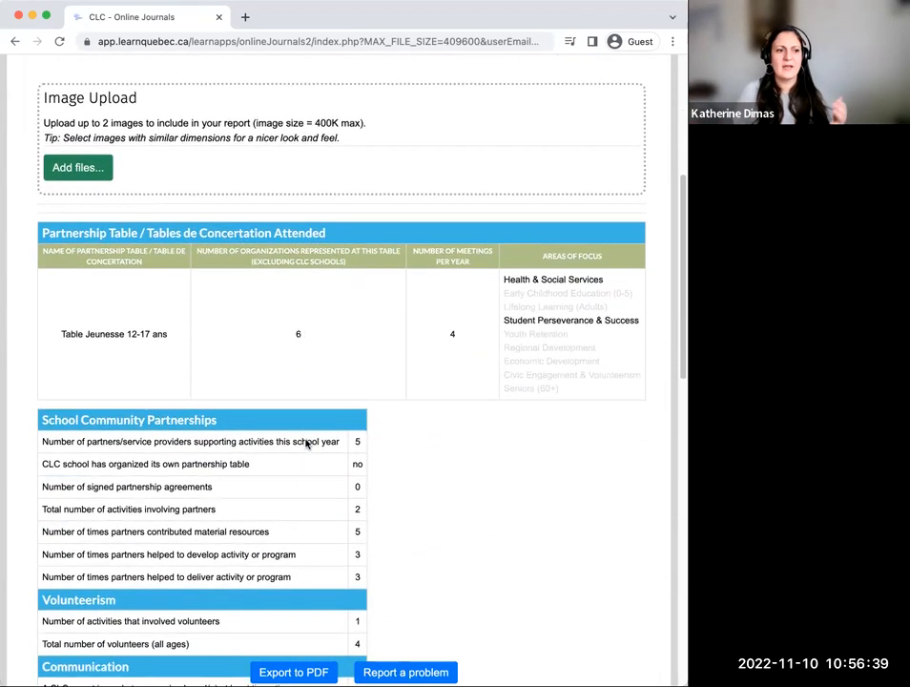
{"action": "scroll", "coordinate": [306, 439], "scroll_direction": "down", "scroll_amount": 1}
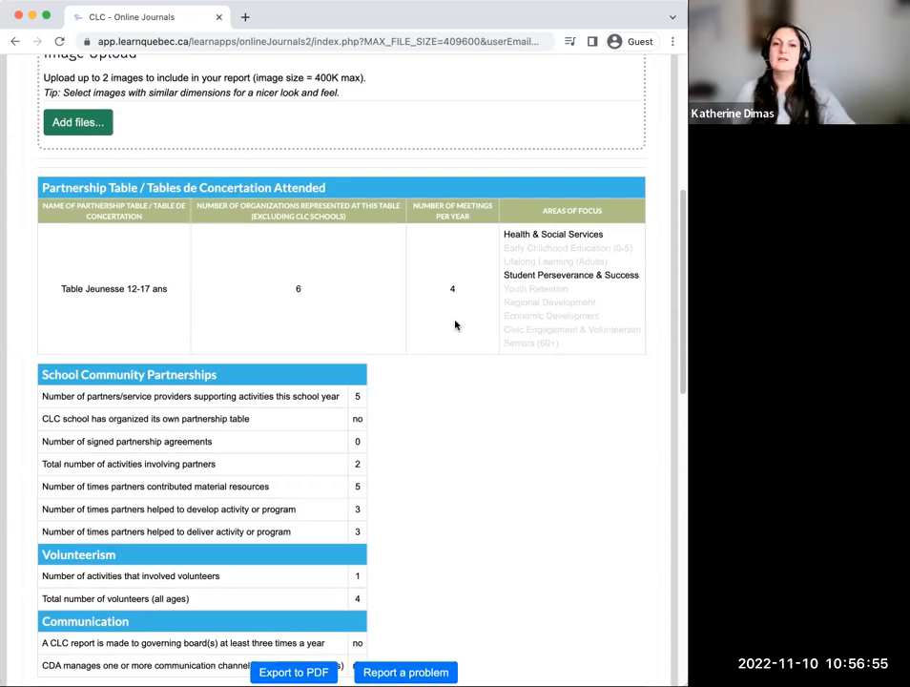
{"action": "scroll", "coordinate": [454, 326], "scroll_direction": "down", "scroll_amount": 1}
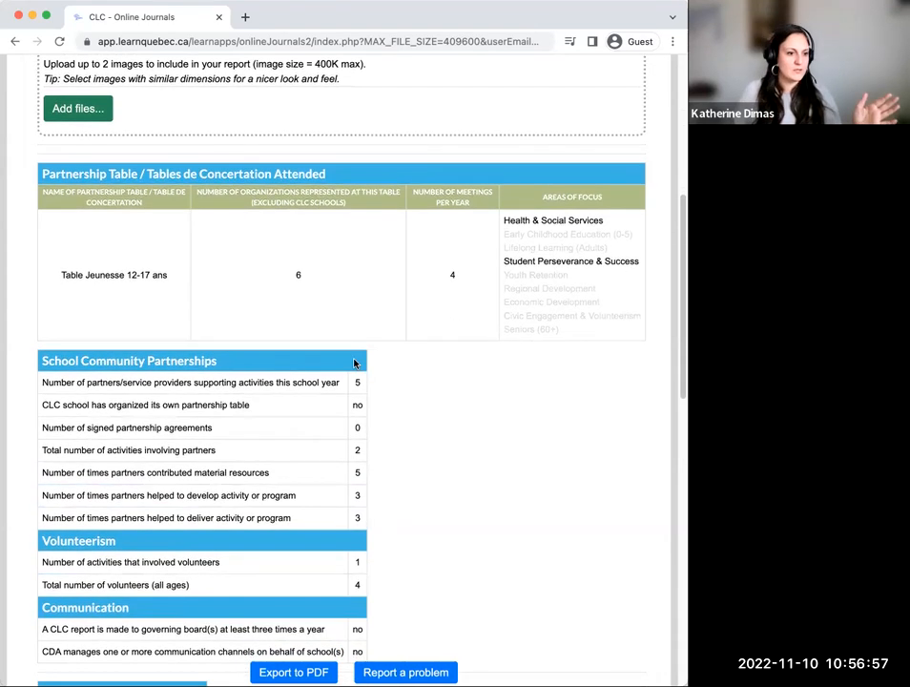
{"action": "scroll", "coordinate": [366, 568], "scroll_direction": "down", "scroll_amount": 1}
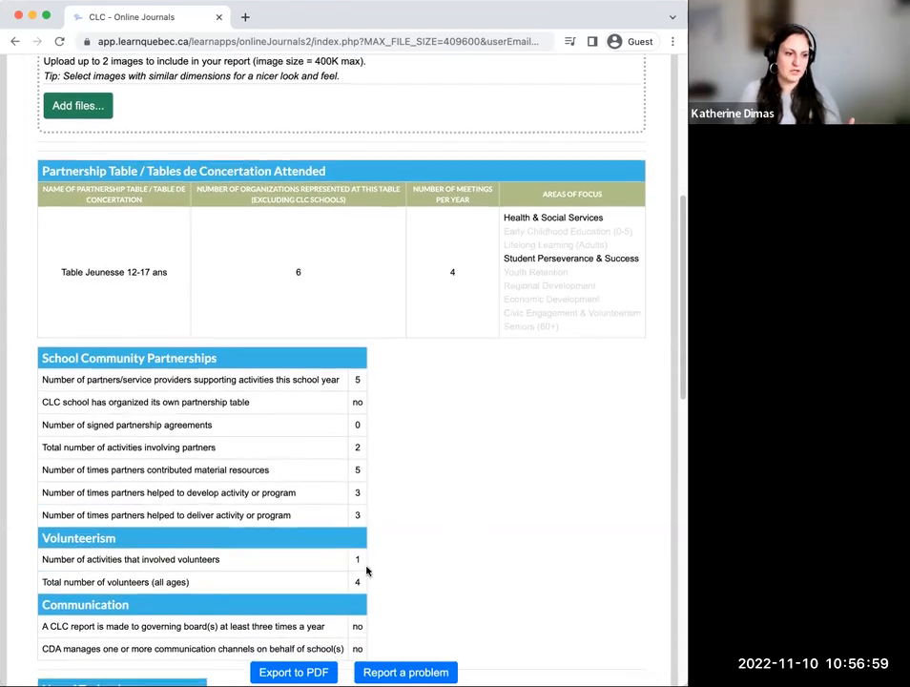
{"action": "scroll", "coordinate": [366, 571], "scroll_direction": "down", "scroll_amount": 1}
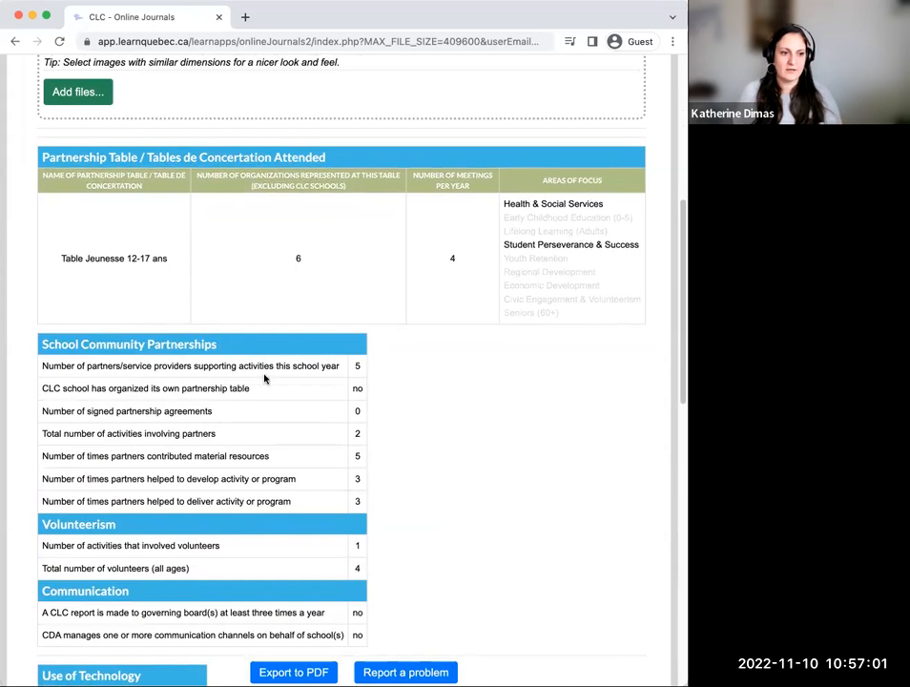
{"action": "scroll", "coordinate": [416, 373], "scroll_direction": "down", "scroll_amount": 1}
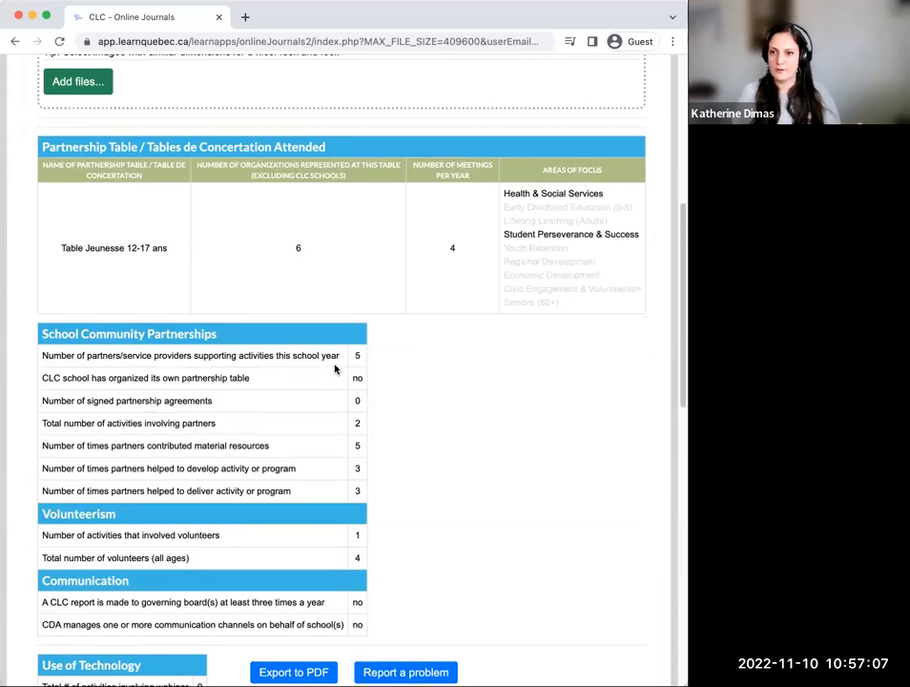
{"action": "scroll", "coordinate": [338, 370], "scroll_direction": "down", "scroll_amount": 4}
{"action": "scroll", "coordinate": [336, 371], "scroll_direction": "down", "scroll_amount": 1}
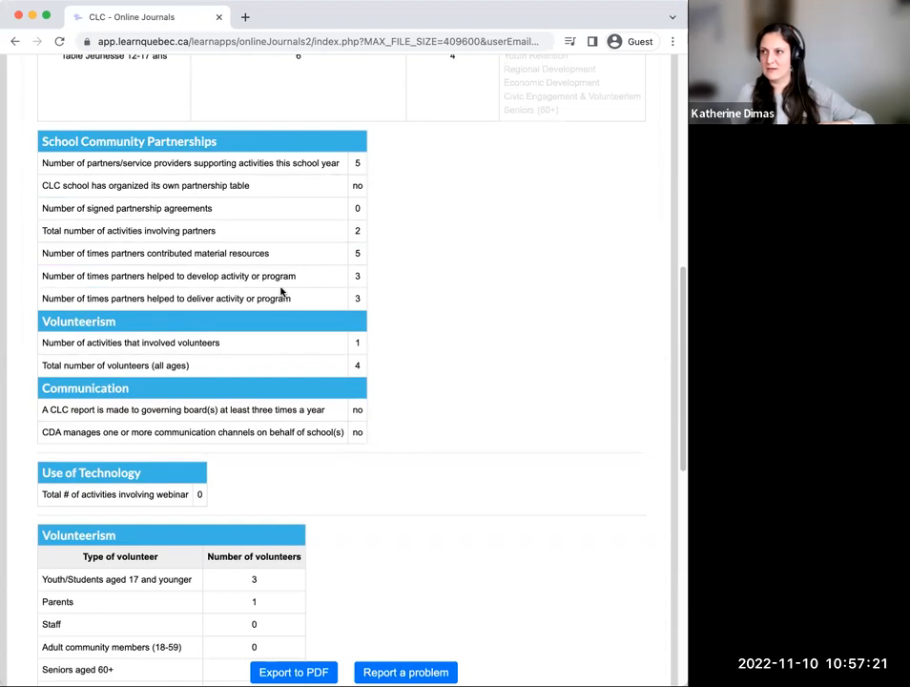
Step: Review the rest of the Summary Report, from the volunteer breakdown and material donations through financial contributions, totals and activities by location
{"action": "scroll", "coordinate": [278, 296], "scroll_direction": "down", "scroll_amount": 1}
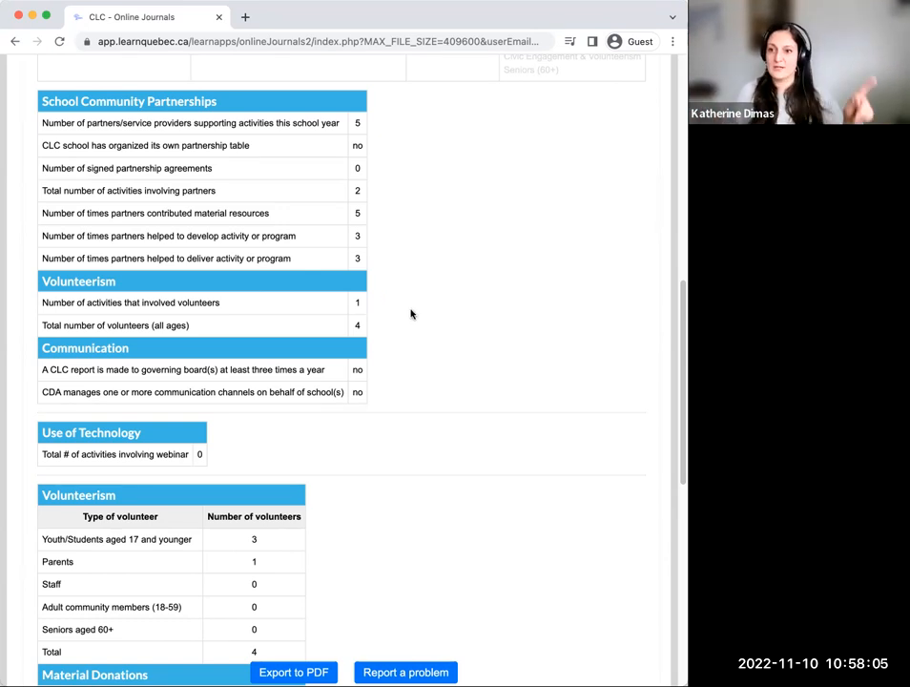
{"action": "scroll", "coordinate": [411, 315], "scroll_direction": "down", "scroll_amount": 1}
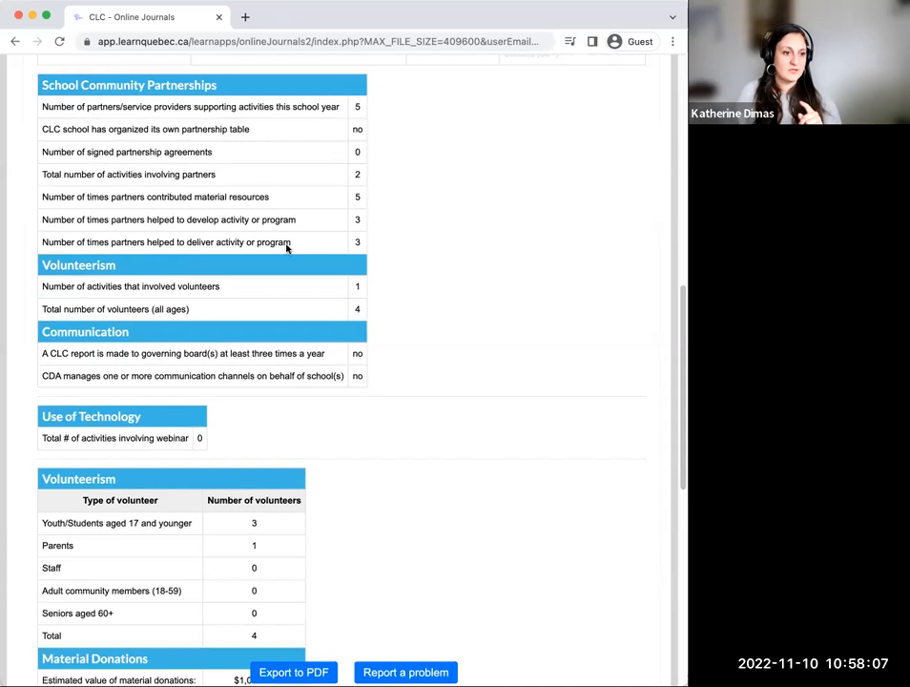
{"action": "scroll", "coordinate": [382, 325], "scroll_direction": "down", "scroll_amount": 3}
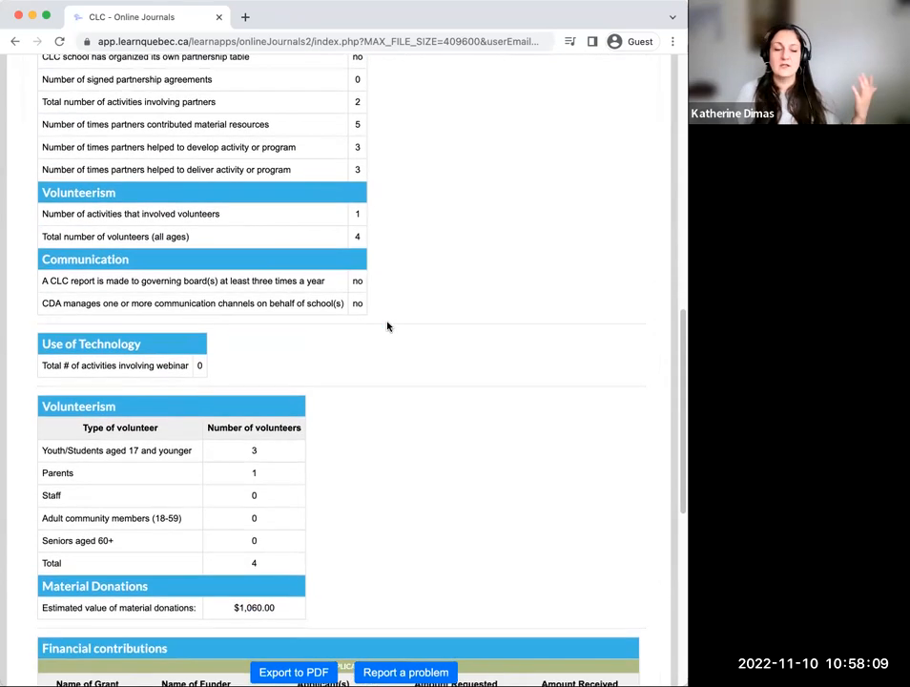
{"action": "scroll", "coordinate": [386, 327], "scroll_direction": "down", "scroll_amount": 4}
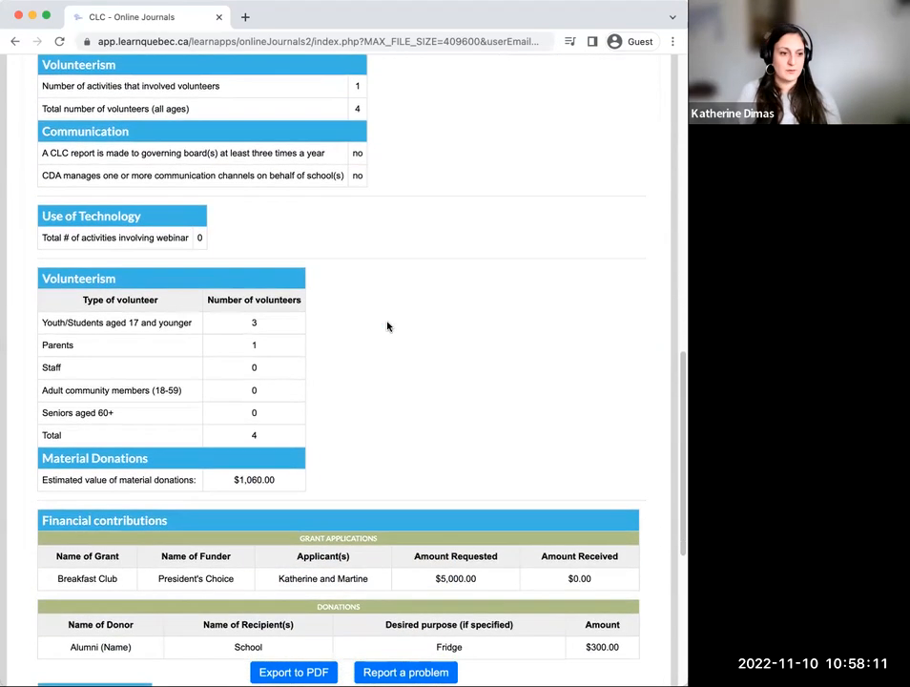
{"action": "scroll", "coordinate": [387, 326], "scroll_direction": "down", "scroll_amount": 6}
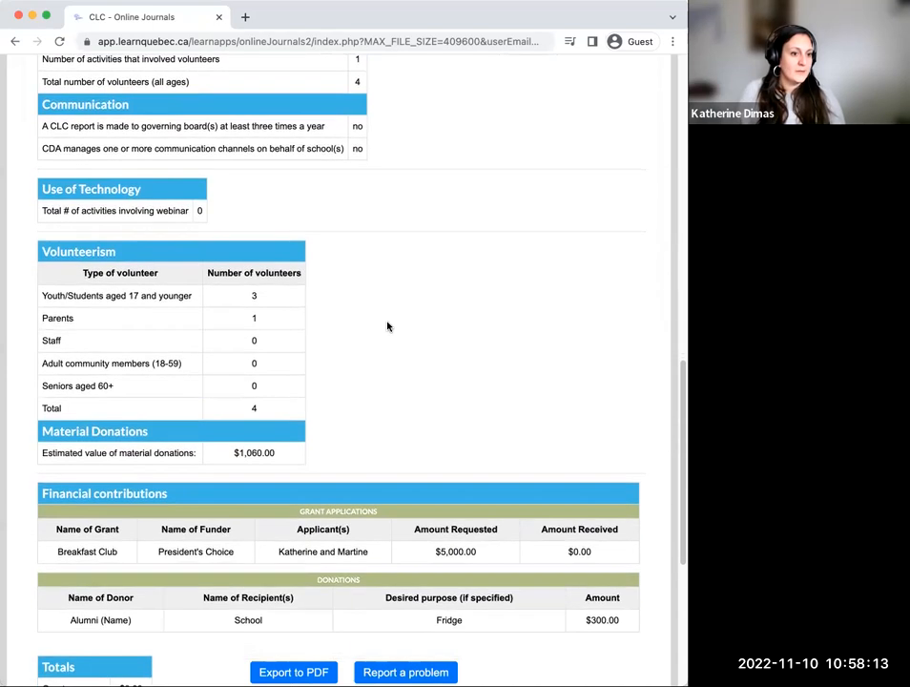
{"action": "scroll", "coordinate": [388, 327], "scroll_direction": "down", "scroll_amount": 2}
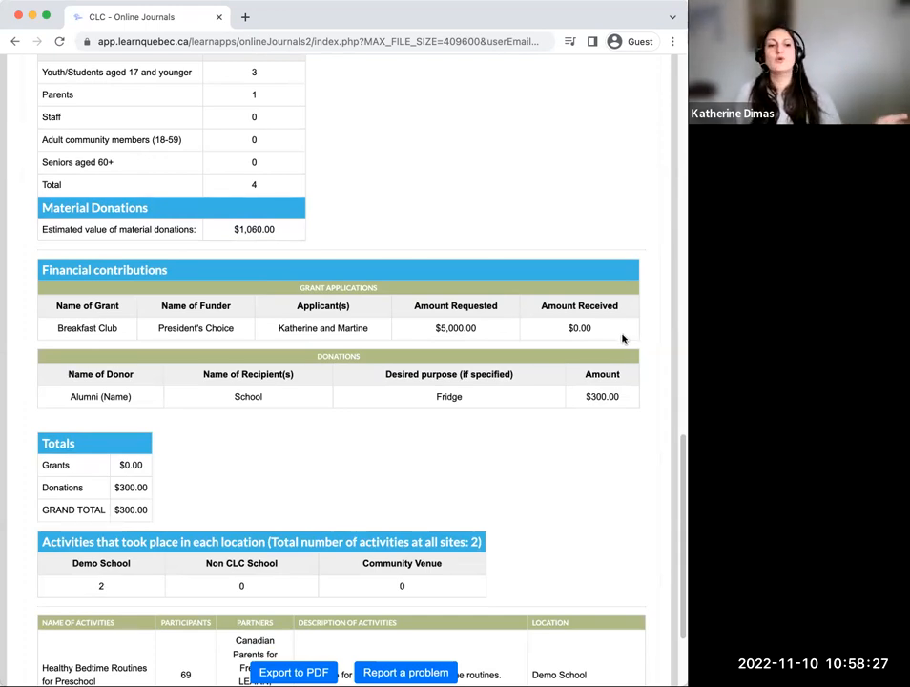
{"action": "scroll", "coordinate": [620, 333], "scroll_direction": "down", "scroll_amount": 3}
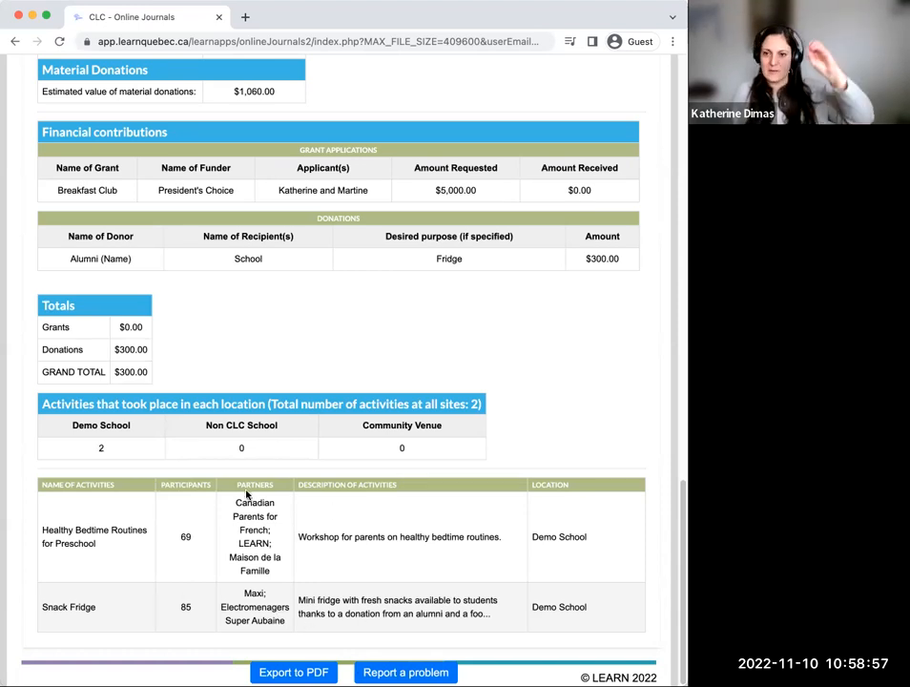
Step: Recheck the School Community Partnerships figures in the report, highlighting the total number of activities involving partners
{"action": "scroll", "coordinate": [301, 540], "scroll_direction": "up", "scroll_amount": 10}
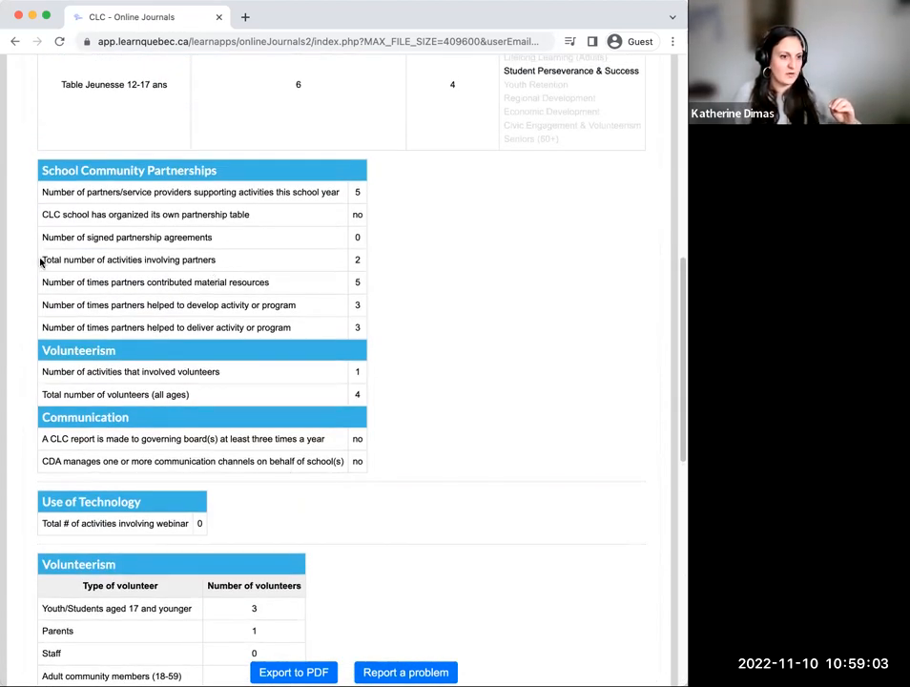
{"action": "left_click_drag", "start_coordinate": [41, 260], "coordinate": [253, 273]}
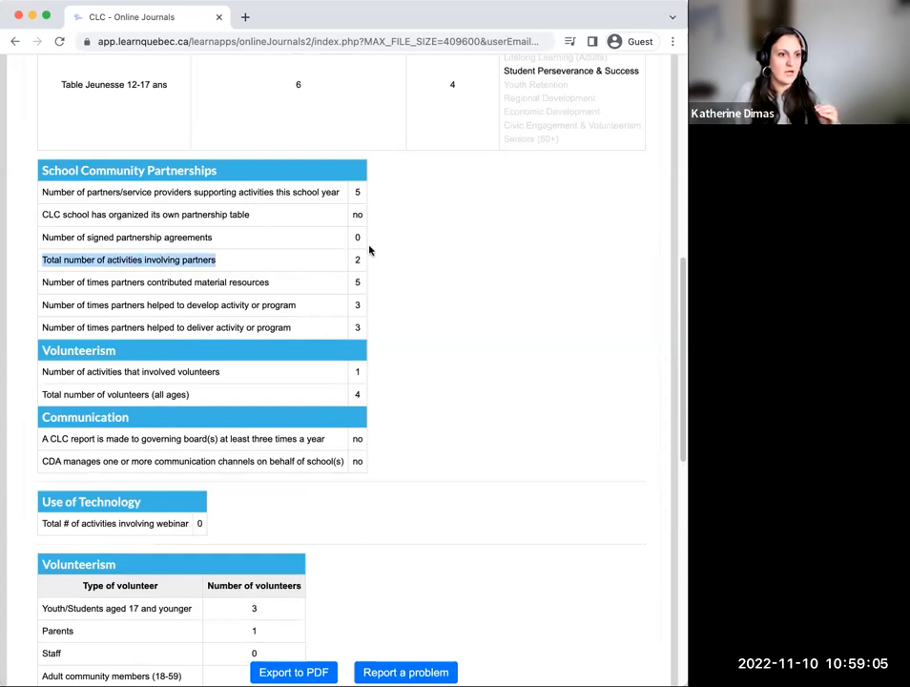
{"action": "scroll", "coordinate": [326, 266], "scroll_direction": "up", "scroll_amount": 5}
{"action": "scroll", "coordinate": [325, 277], "scroll_direction": "down", "scroll_amount": 5}
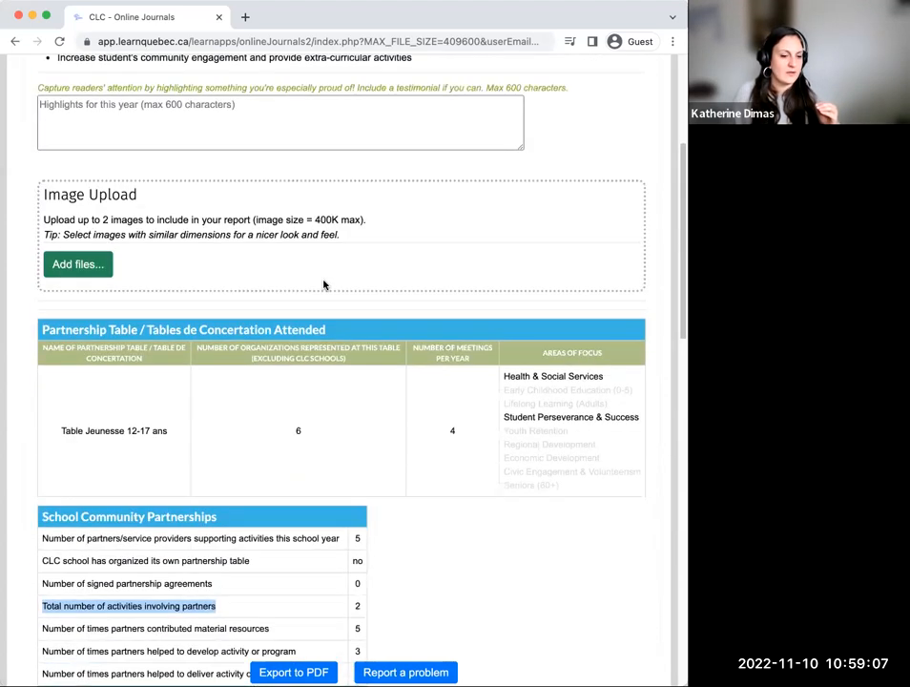
{"action": "scroll", "coordinate": [264, 302], "scroll_direction": "up", "scroll_amount": 3}
{"action": "scroll", "coordinate": [260, 307], "scroll_direction": "down", "scroll_amount": 1}
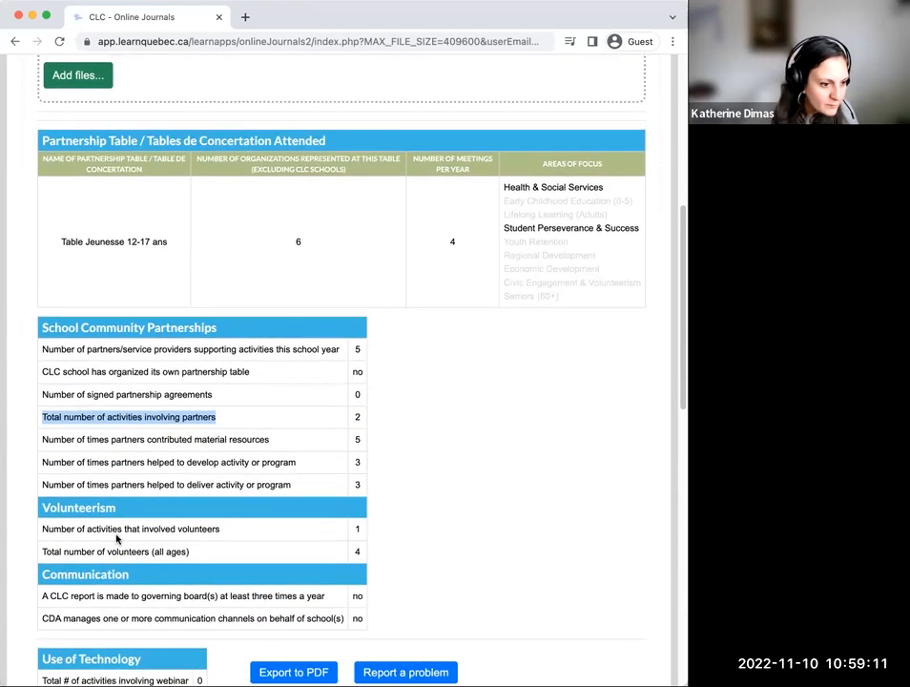
{"action": "scroll", "coordinate": [115, 538], "scroll_direction": "down", "scroll_amount": 1}
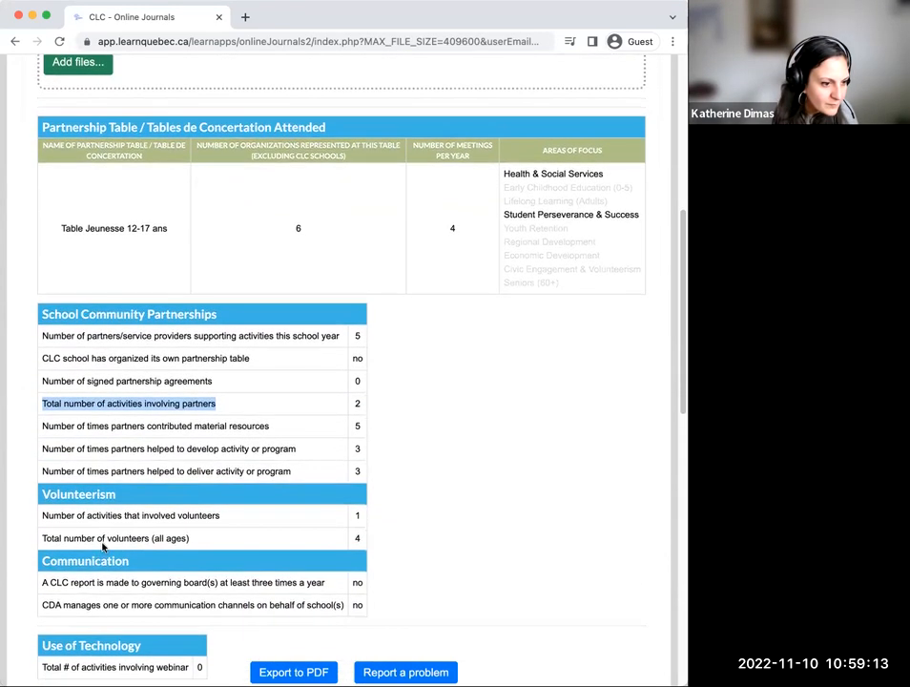
{"action": "left_click", "coordinate": [38, 398]}
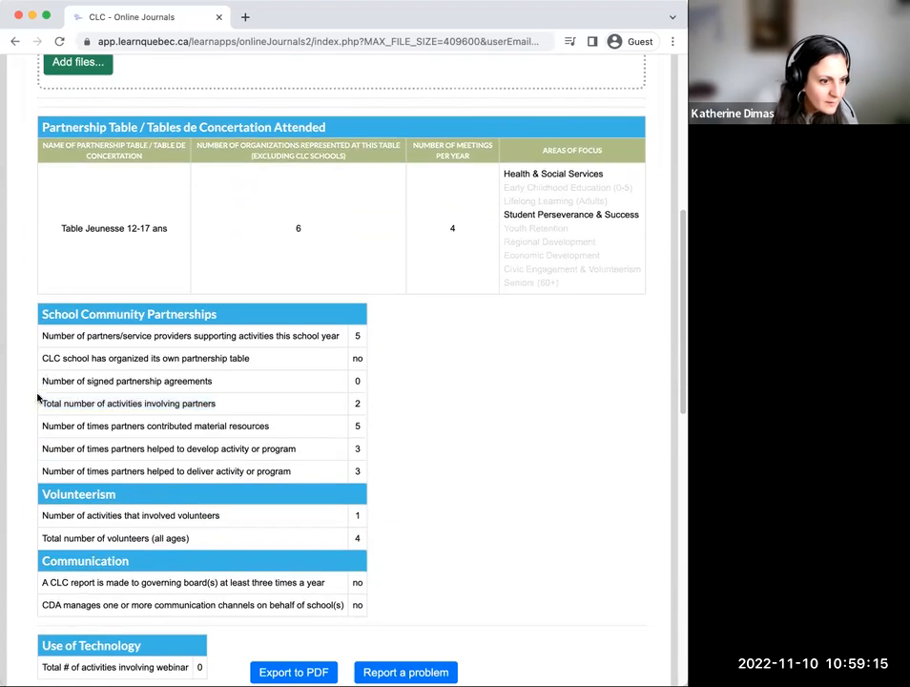
Step: In Goals & Partnerships, set the number of organizations or service providers actively supporting school activities to 5 and save the form
{"action": "scroll", "coordinate": [291, 244], "scroll_direction": "up", "scroll_amount": 10}
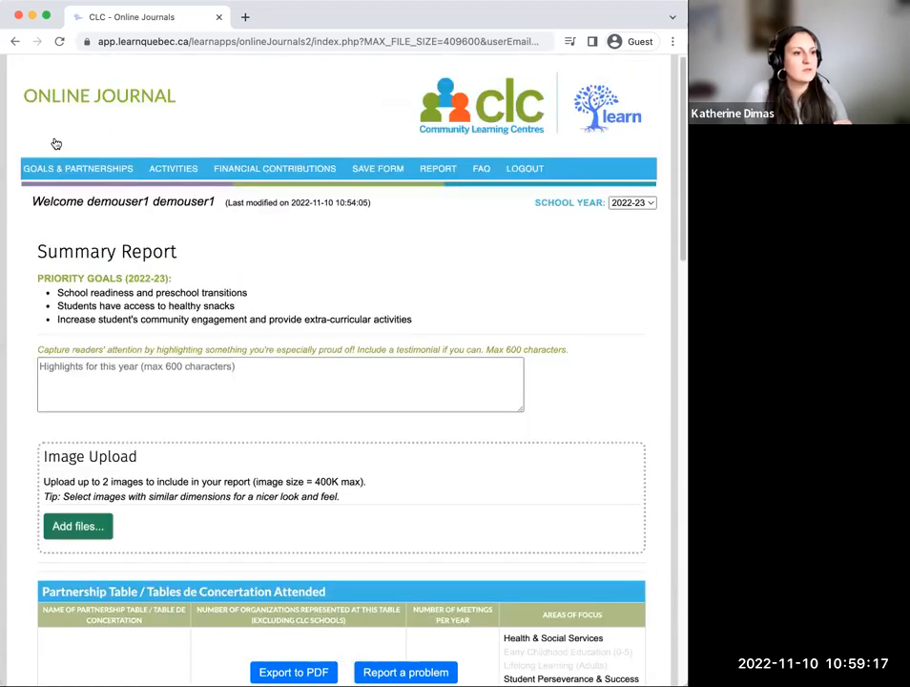
{"action": "left_click", "coordinate": [57, 171]}
{"action": "scroll", "coordinate": [319, 408], "scroll_direction": "down", "scroll_amount": 1}
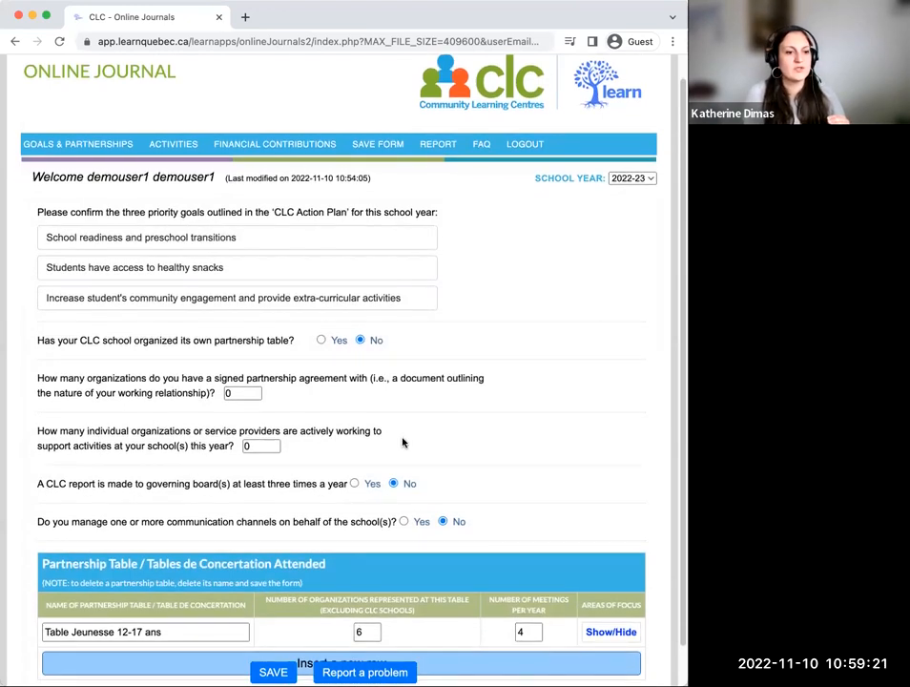
{"action": "left_click", "coordinate": [260, 444]}
{"action": "key", "text": "BackSpace"}
{"action": "type", "text": "5"}
{"action": "key", "text": "Return"}
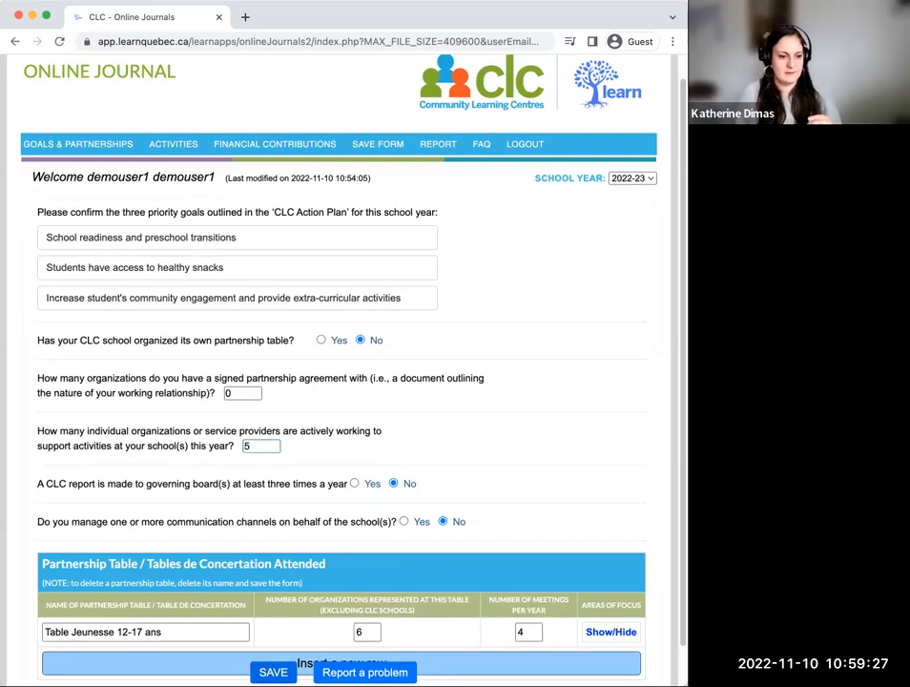
Step: Reopen the Summary Report and check the row for partners/service providers supporting activities this school year
{"action": "left_click", "coordinate": [431, 143]}
{"action": "scroll", "coordinate": [458, 372], "scroll_direction": "down", "scroll_amount": 5}
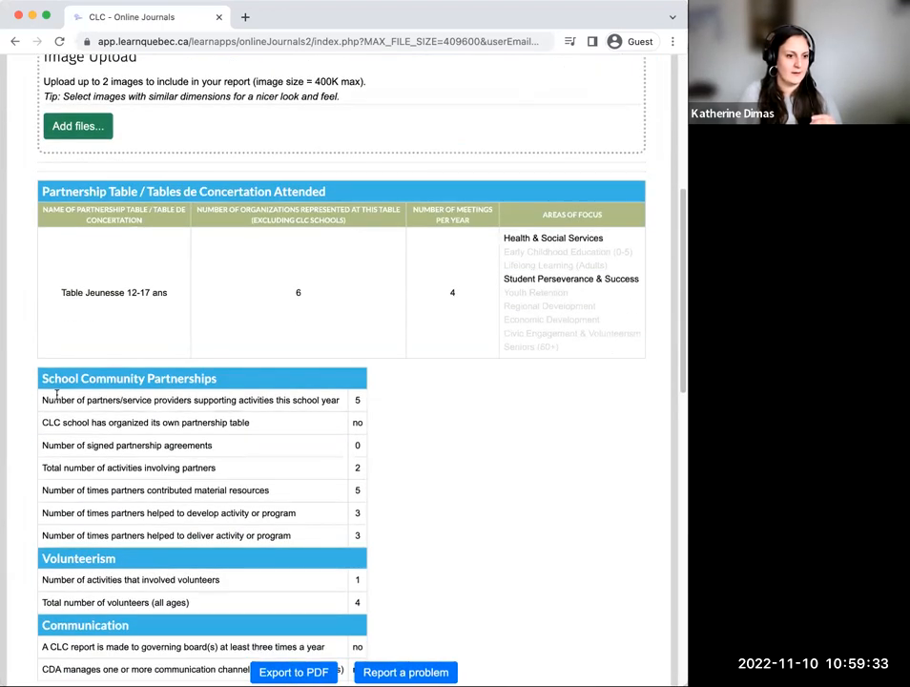
{"action": "left_click_drag", "start_coordinate": [41, 400], "coordinate": [346, 404]}
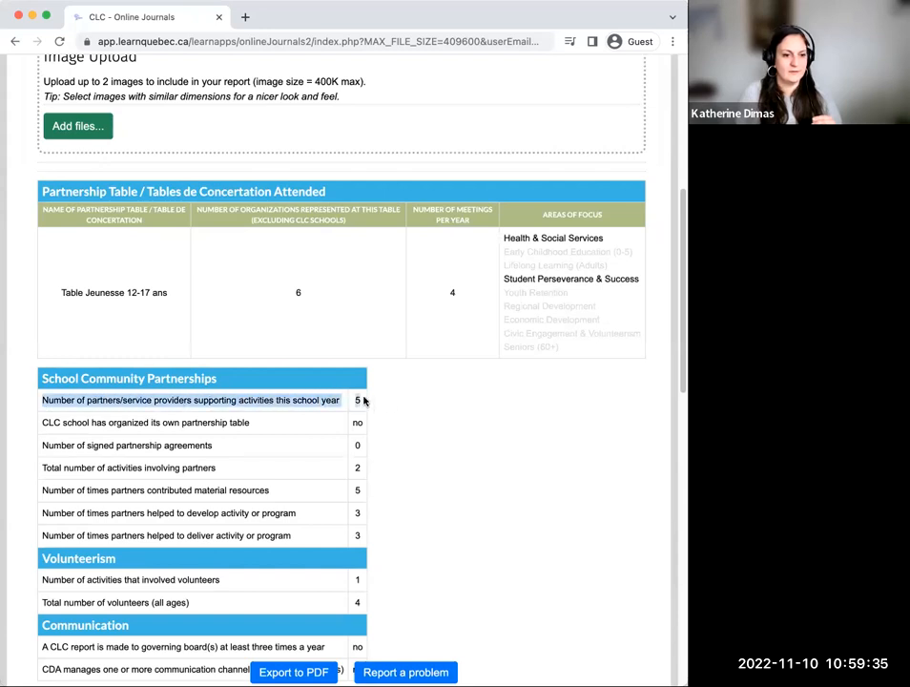
{"action": "left_click", "coordinate": [611, 444]}
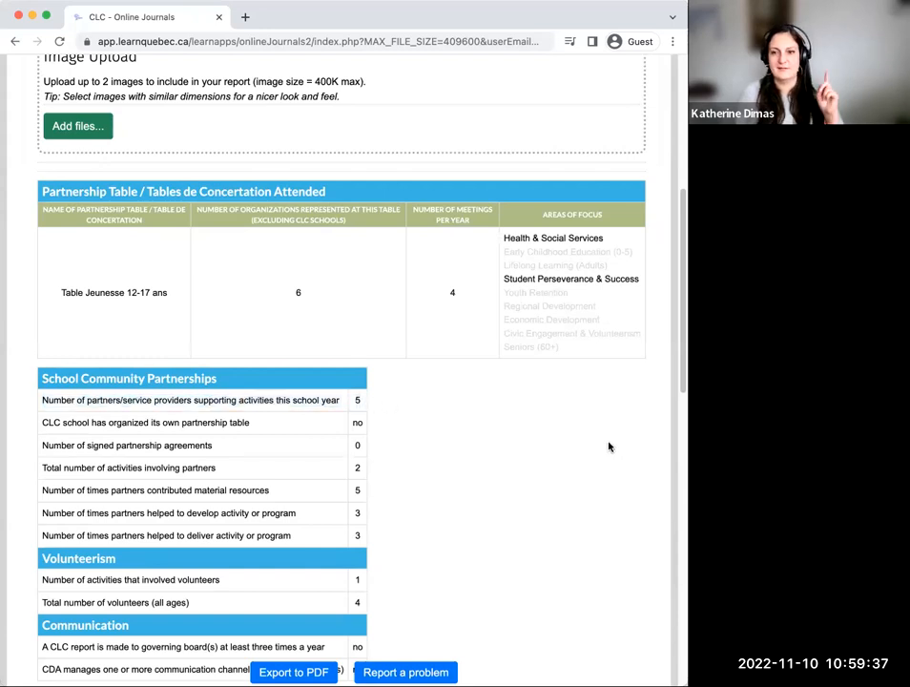
Step: Return to the start of the Summary Report and highlight the 2022-23 priority goals
{"action": "scroll", "coordinate": [599, 440], "scroll_direction": "up", "scroll_amount": 1}
{"action": "scroll", "coordinate": [599, 440], "scroll_direction": "up", "scroll_amount": 1}
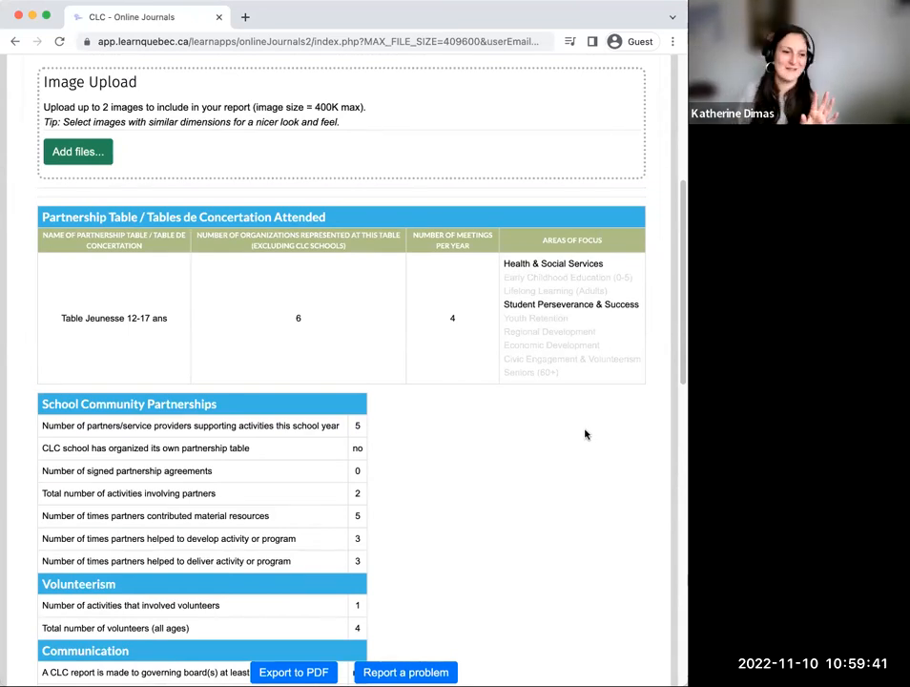
{"action": "scroll", "coordinate": [584, 433], "scroll_direction": "up", "scroll_amount": 1}
{"action": "scroll", "coordinate": [576, 433], "scroll_direction": "up", "scroll_amount": 10}
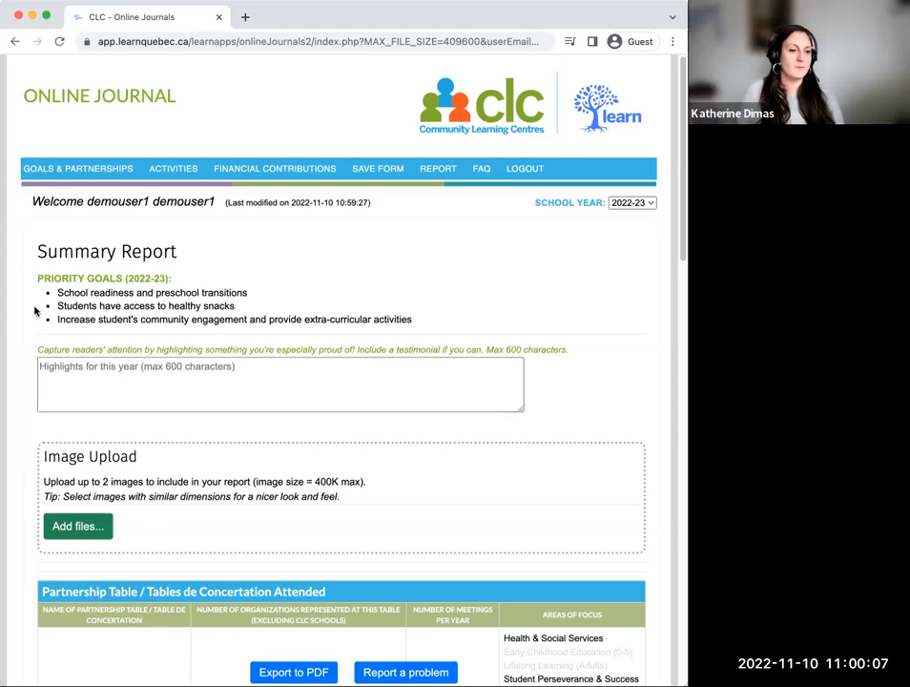
{"action": "left_click_drag", "start_coordinate": [35, 280], "coordinate": [463, 323]}
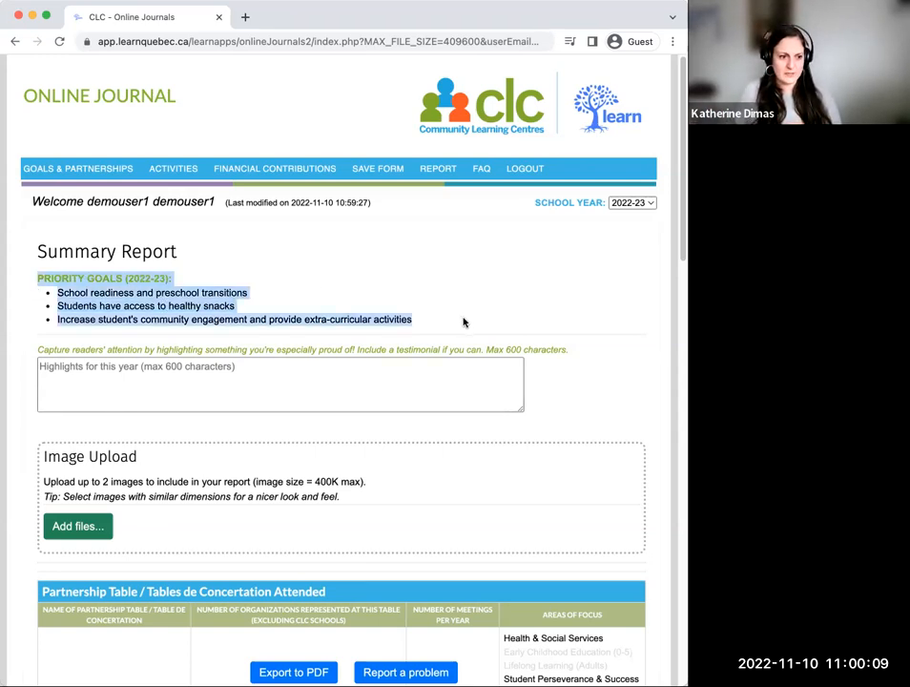
Step: Examine the year's highlights field and the Image Upload section of the Summary Report, highlighting the maximum image size note
{"action": "left_click", "coordinate": [51, 370]}
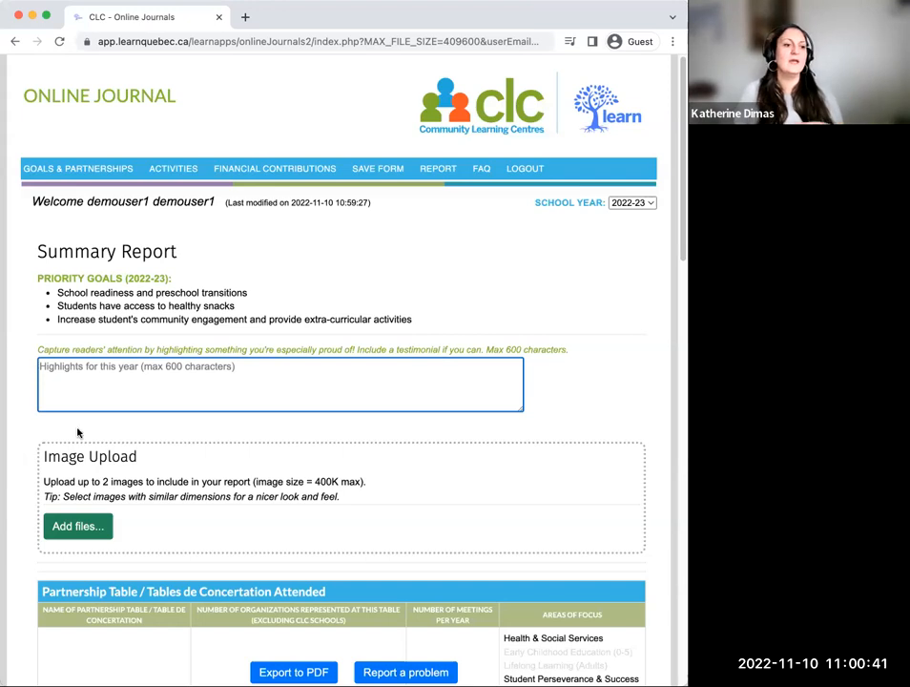
{"action": "scroll", "coordinate": [160, 495], "scroll_direction": "down", "scroll_amount": 1}
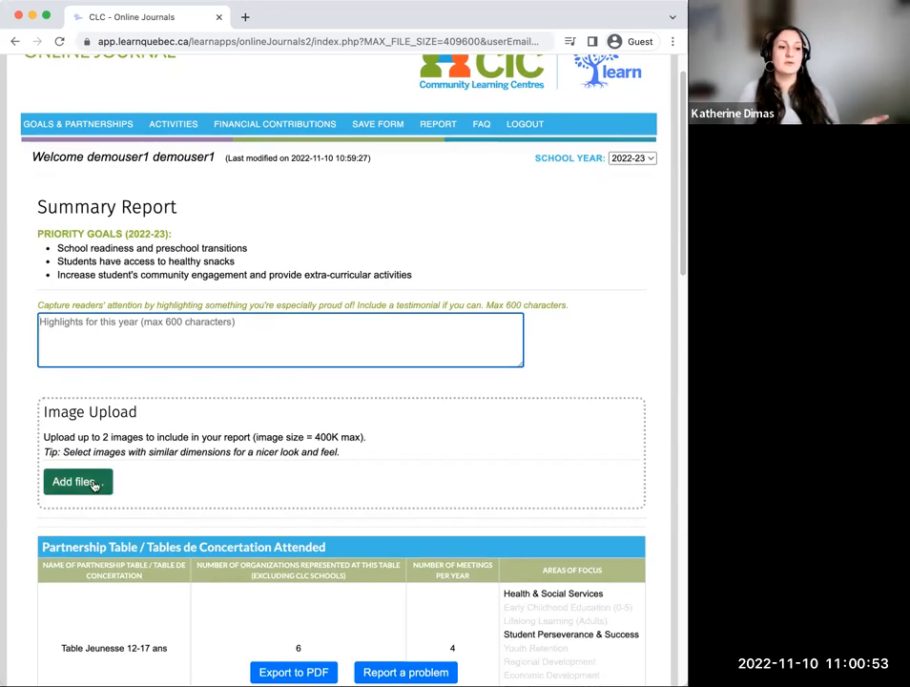
{"action": "left_click_drag", "start_coordinate": [253, 437], "coordinate": [363, 437]}
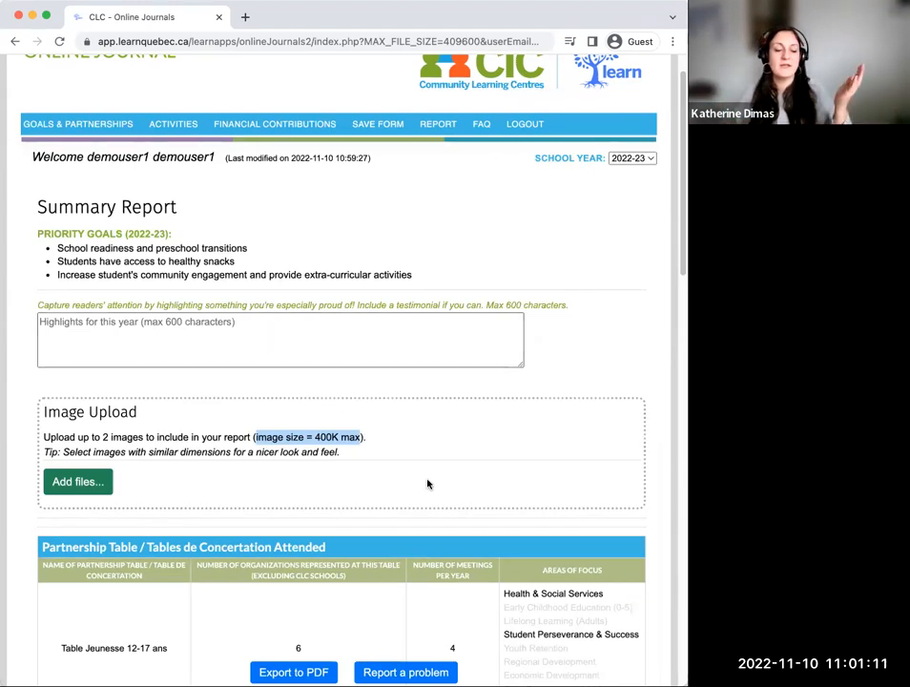
Step: Export the Summary Report to PDF, then open the downloaded file and review its pages through the financial contributions and activities
{"action": "left_click", "coordinate": [304, 672]}
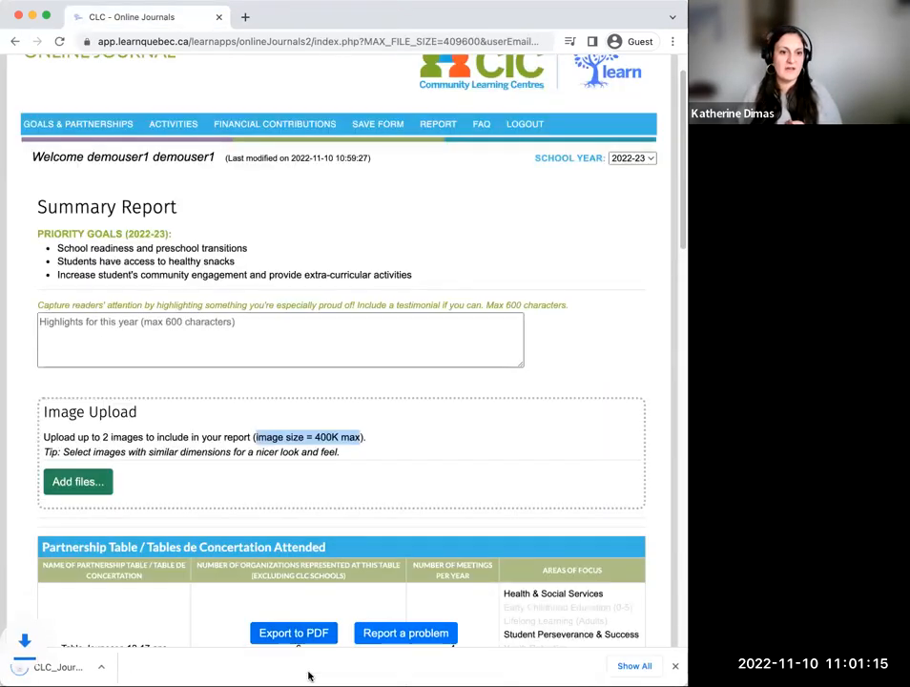
{"action": "left_click", "coordinate": [76, 667]}
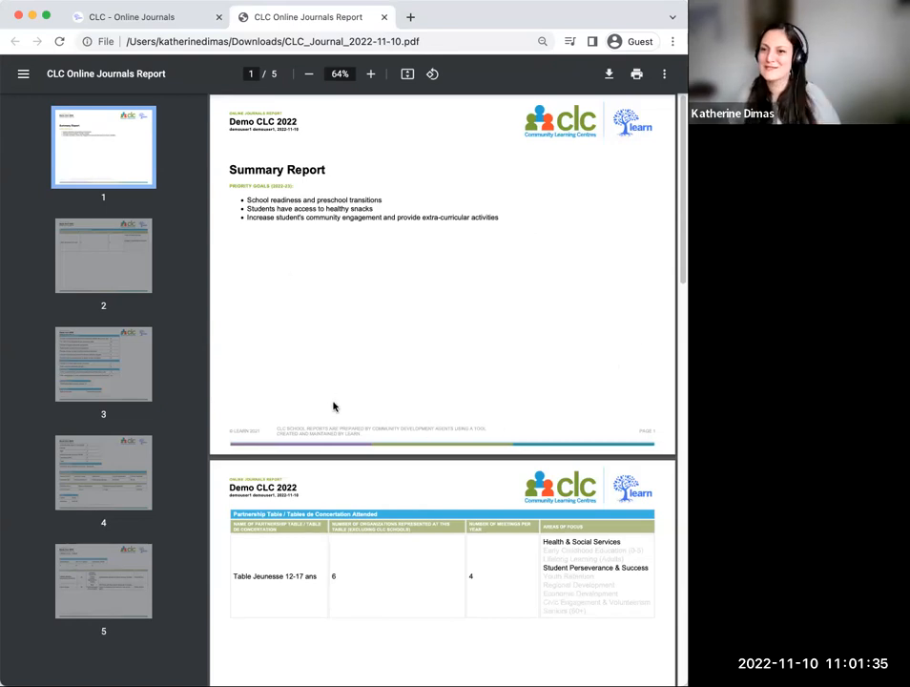
{"action": "scroll", "coordinate": [349, 400], "scroll_direction": "down", "scroll_amount": 1}
{"action": "scroll", "coordinate": [353, 403], "scroll_direction": "down", "scroll_amount": 5}
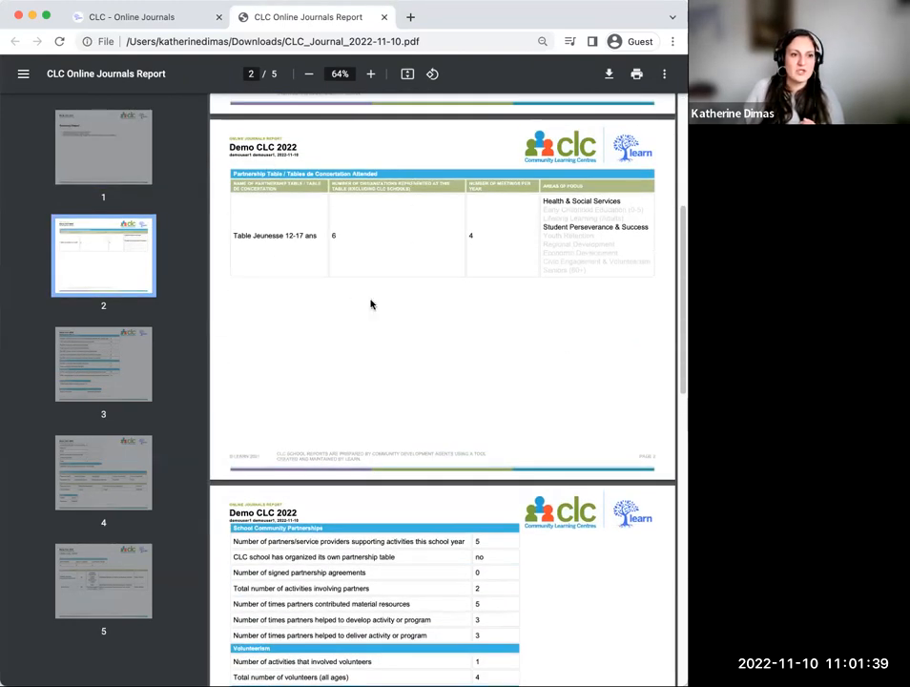
{"action": "scroll", "coordinate": [459, 319], "scroll_direction": "down", "scroll_amount": 10}
{"action": "scroll", "coordinate": [464, 334], "scroll_direction": "down", "scroll_amount": 5}
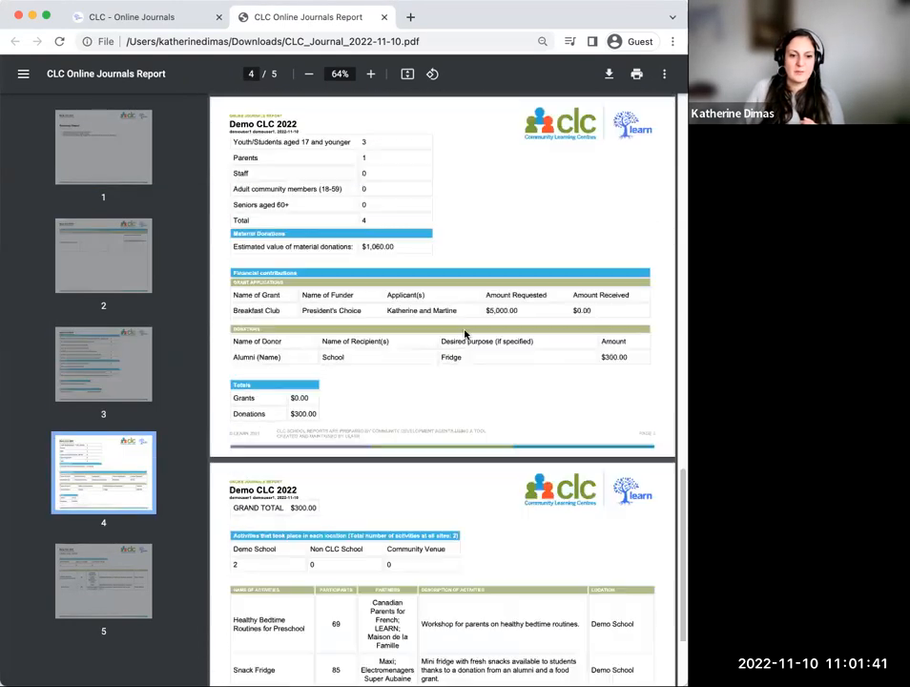